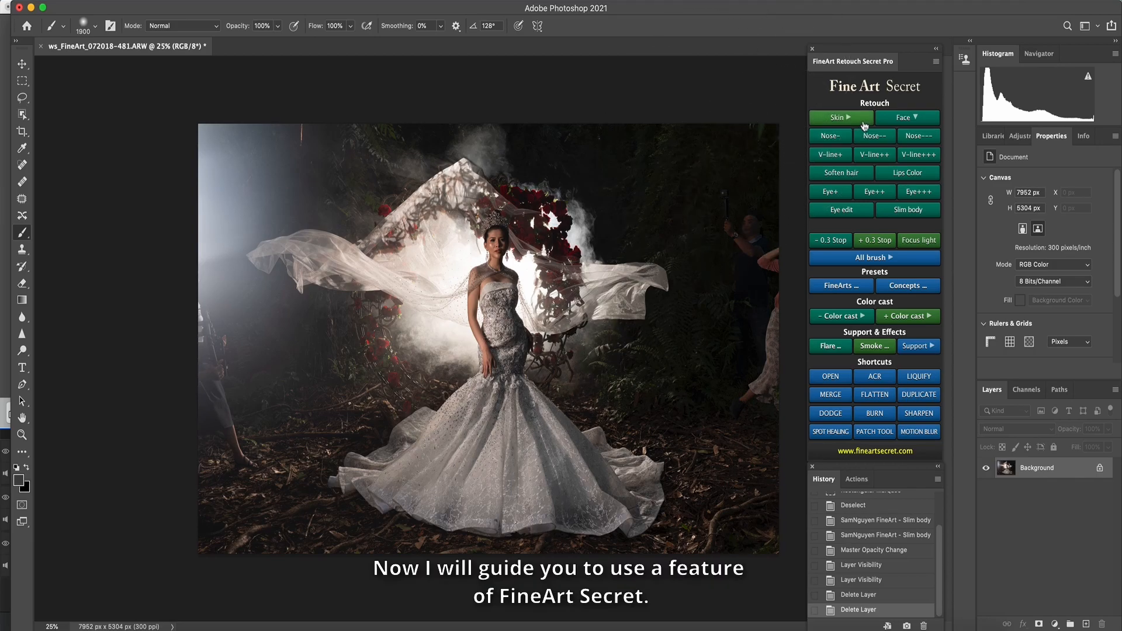
# Apply the Slim body face retouch to the photo and compare the result with the original
pyautogui.click(857, 119)
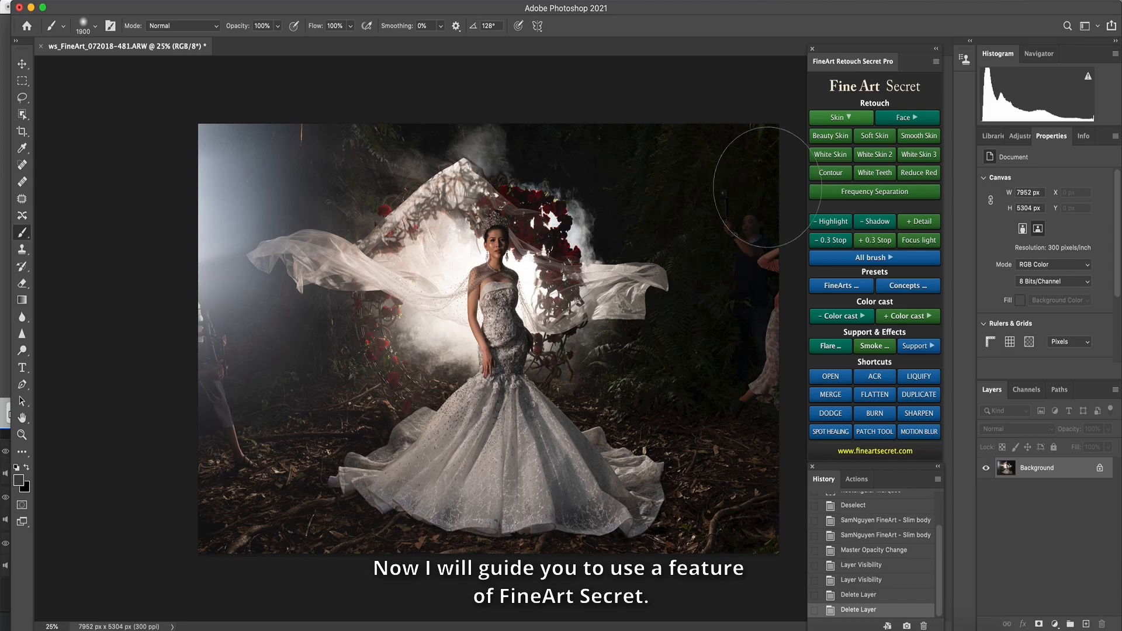
pyautogui.click(919, 117)
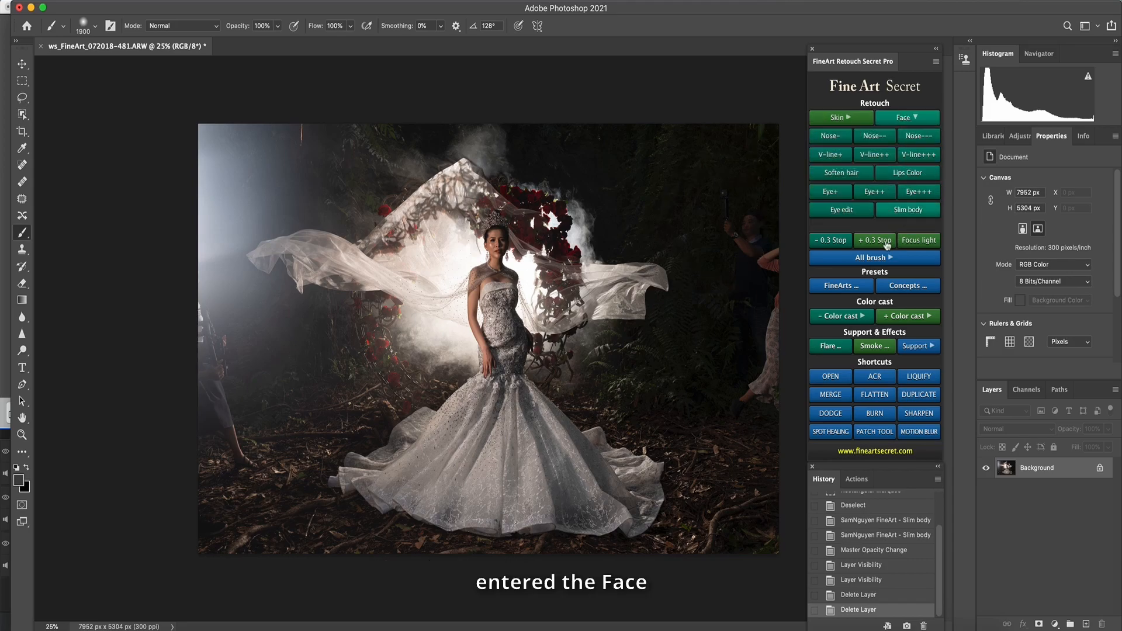
pyautogui.click(903, 213)
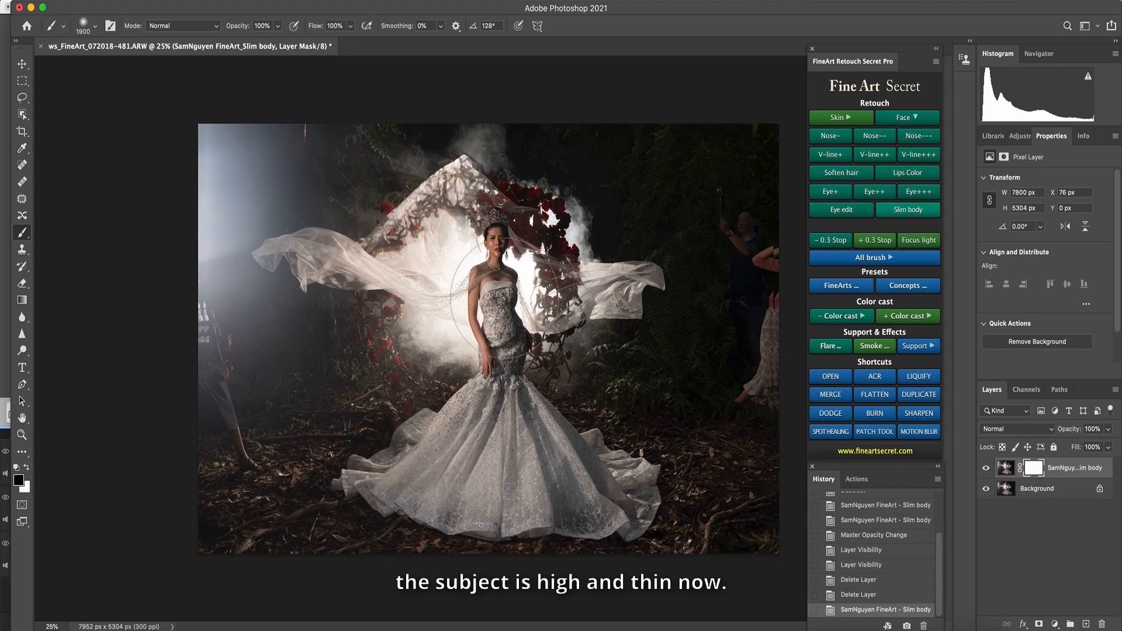
pyautogui.click(986, 468)
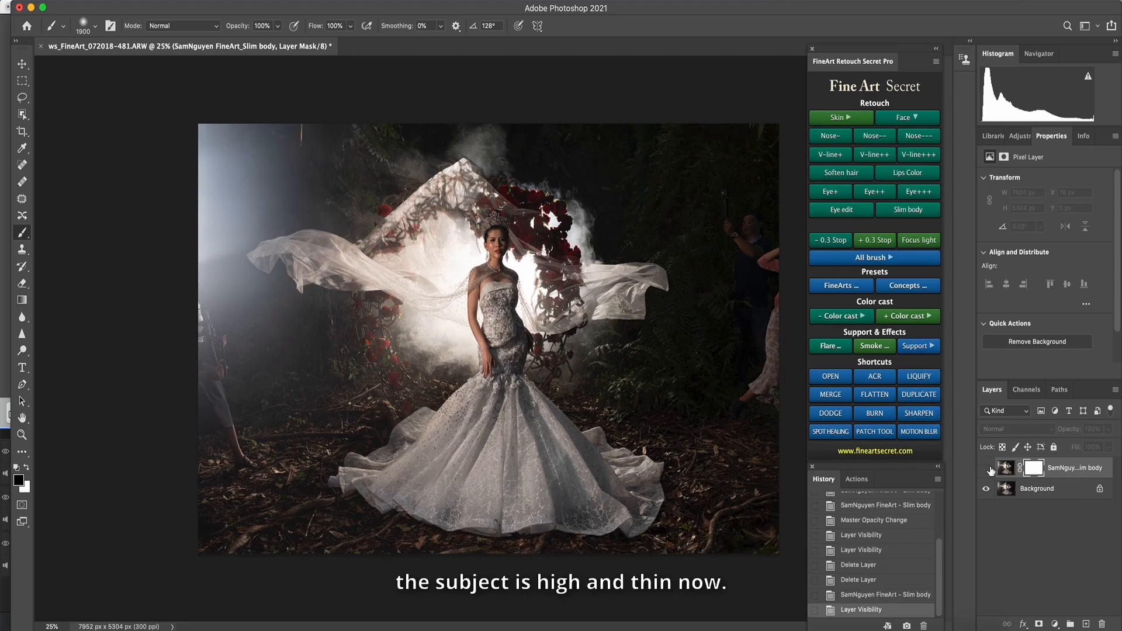
pyautogui.click(986, 469)
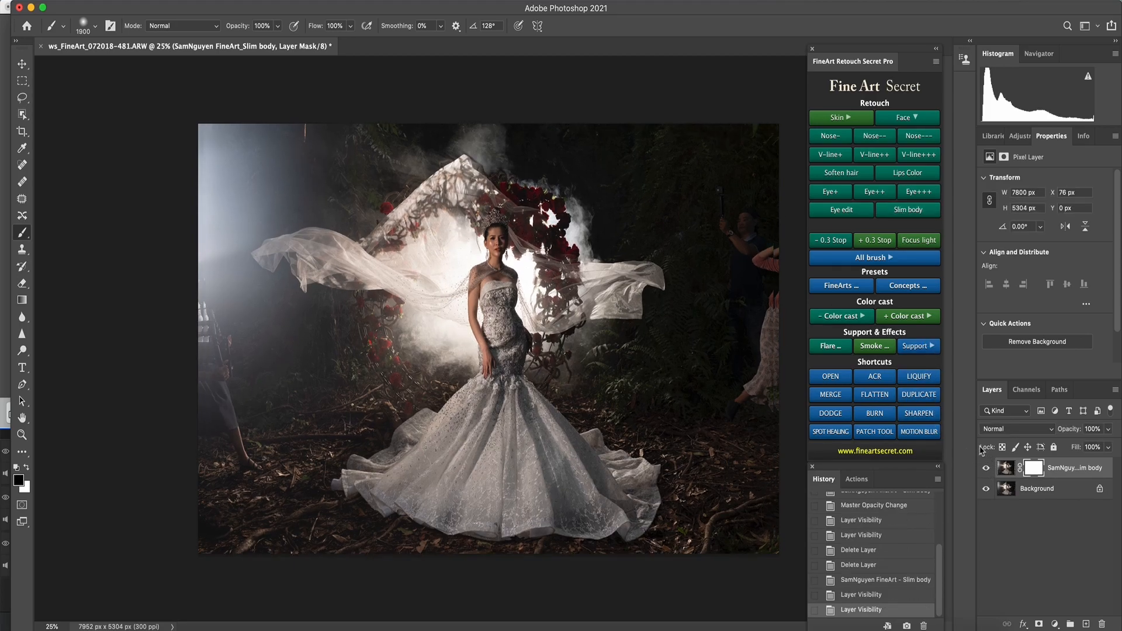
# Apply the Slim body retouch a second time and group the two slim-body layers for a before-and-after comparison
pyautogui.click(900, 209)
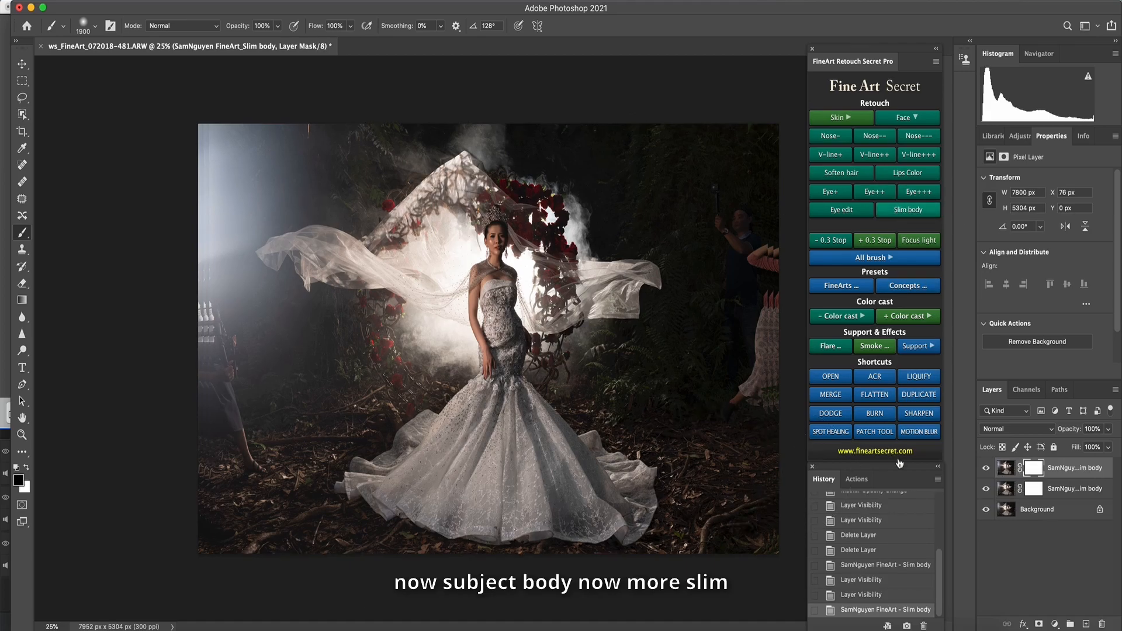
pyautogui.click(1011, 493)
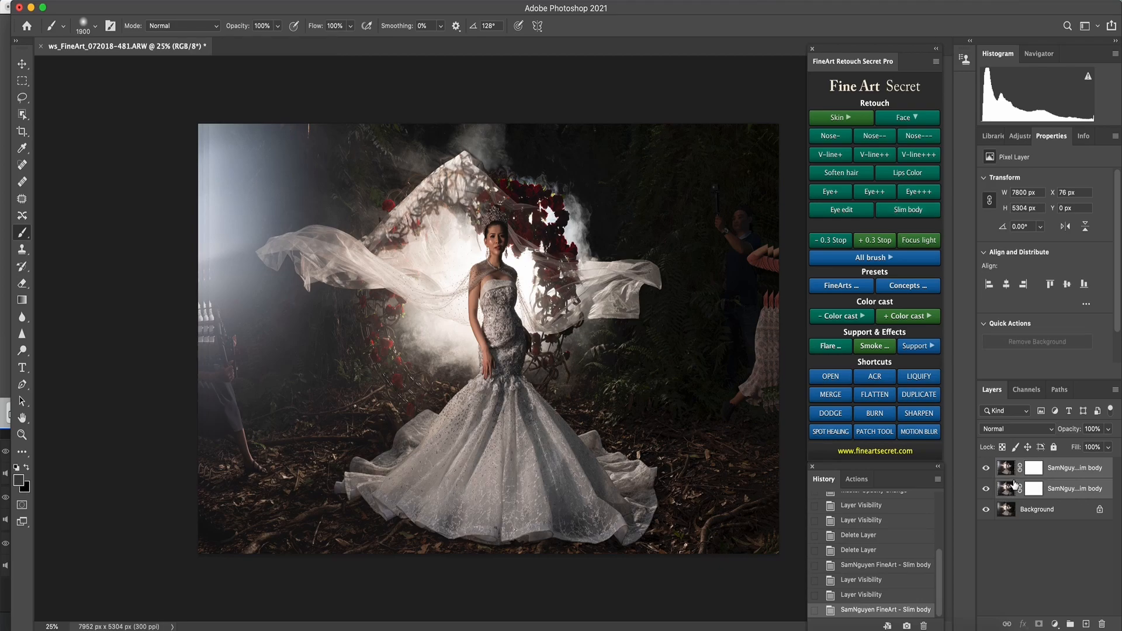
pyautogui.press('super+g')
pyautogui.click(984, 466)
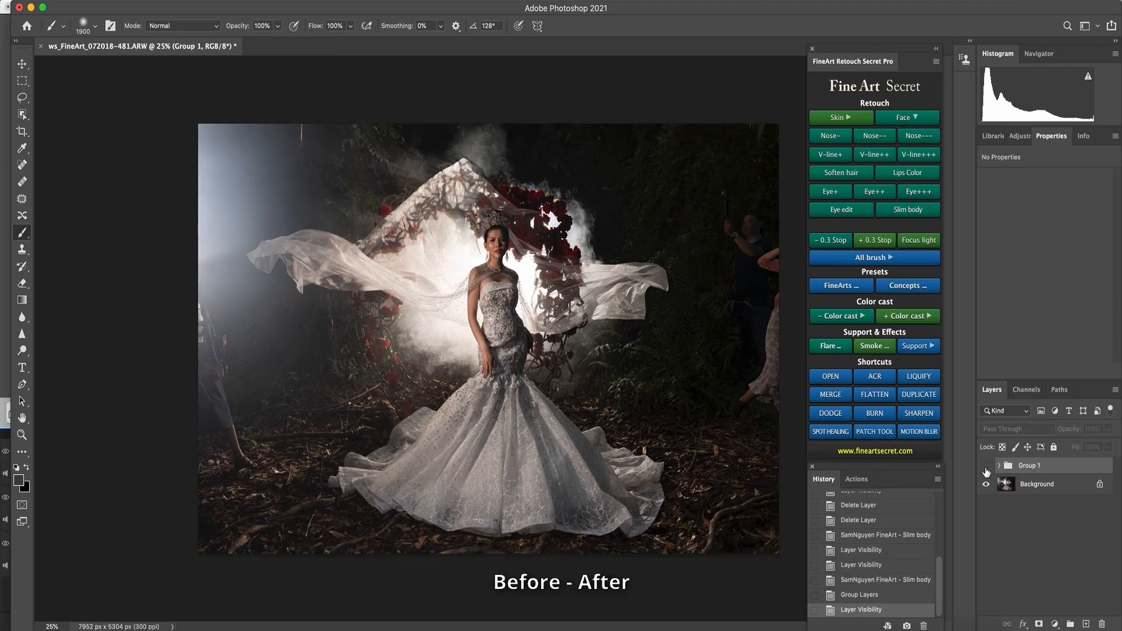
pyautogui.click(985, 467)
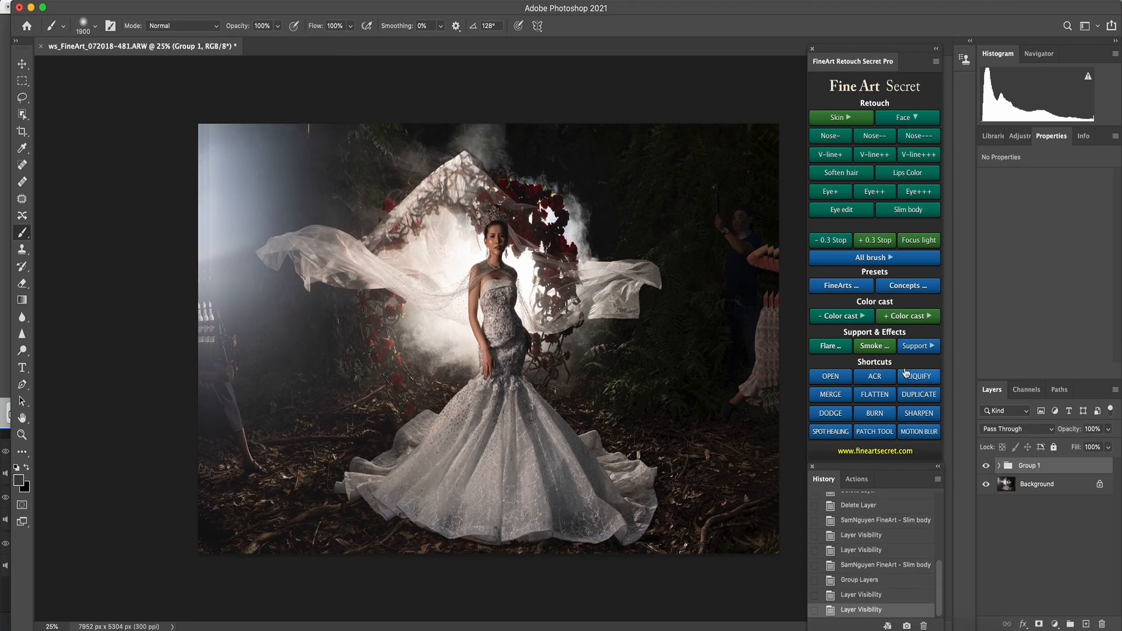
# Merge the group into one layer and stretch the area from the bride's right side to the image's right edge outward
pyautogui.press('super+minus')
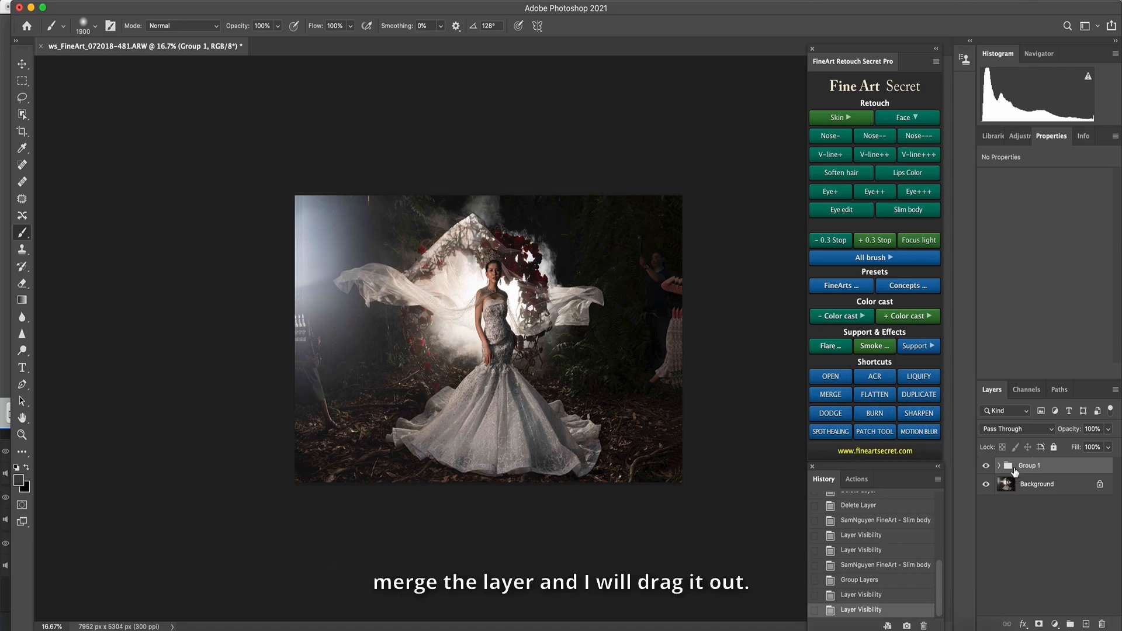
pyautogui.press('super+e')
pyautogui.press('m')
pyautogui.moveTo(712, 521); pyautogui.dragTo(511, 105)
pyautogui.press('super+t')
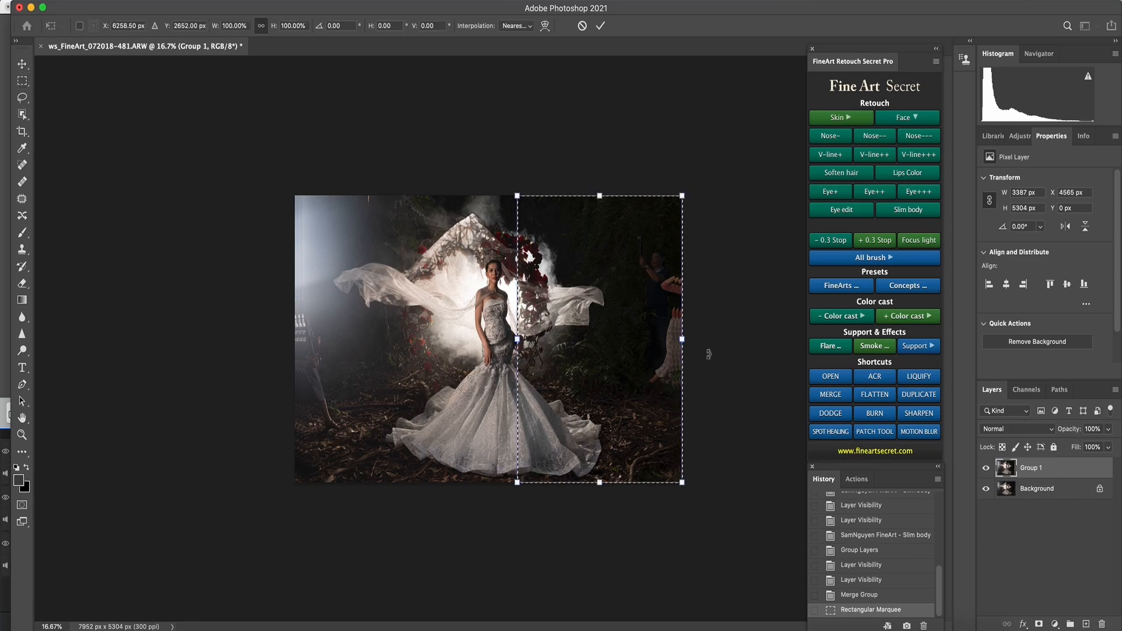
pyautogui.moveTo(683, 334); pyautogui.dragTo(724, 345)
pyautogui.press('Return')
# Stretch a narrower strip at the image's right side outward to widen the veil and push the bystanders out of frame
pyautogui.moveTo(724, 503); pyautogui.dragTo(564, 130)
pyautogui.hotkey('ctrl', 't')
pyautogui.moveTo(682, 338); pyautogui.dragTo(714, 351)
pyautogui.press('Return')
pyautogui.hotkey('ctrl', 'd')
# Select the image's left part, about 3625 px wide, and stretch it slightly outward beyond the canvas edge
pyautogui.moveTo(239, 170); pyautogui.dragTo(471, 590)
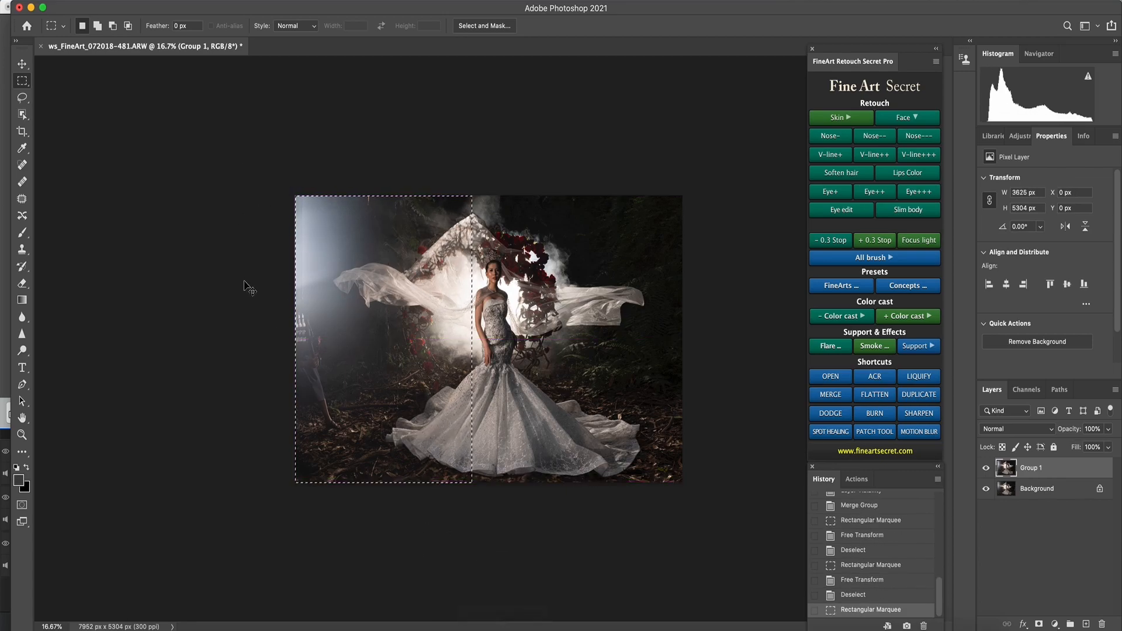
pyautogui.hotkey('ctrl', 't')
pyautogui.moveTo(294, 339)
pyautogui.mouseDown()
pyautogui.moveTo(268, 339)
pyautogui.moveTo(280, 339)
pyautogui.mouseUp()
pyautogui.press('Return')
pyautogui.hotkey('ctrl', 'd')
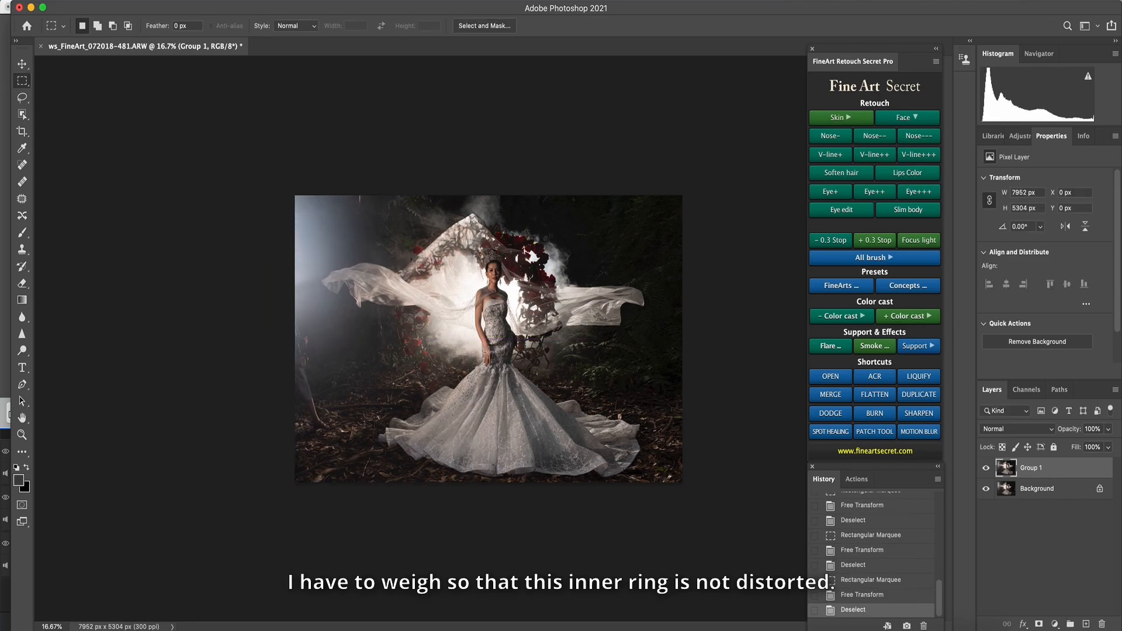
# Select the leftmost strip, about 1988 px wide, and stretch it outward to push the bystander out of frame
pyautogui.moveTo(237, 170); pyautogui.dragTo(386, 616)
pyautogui.hotkey('ctrl', 't')
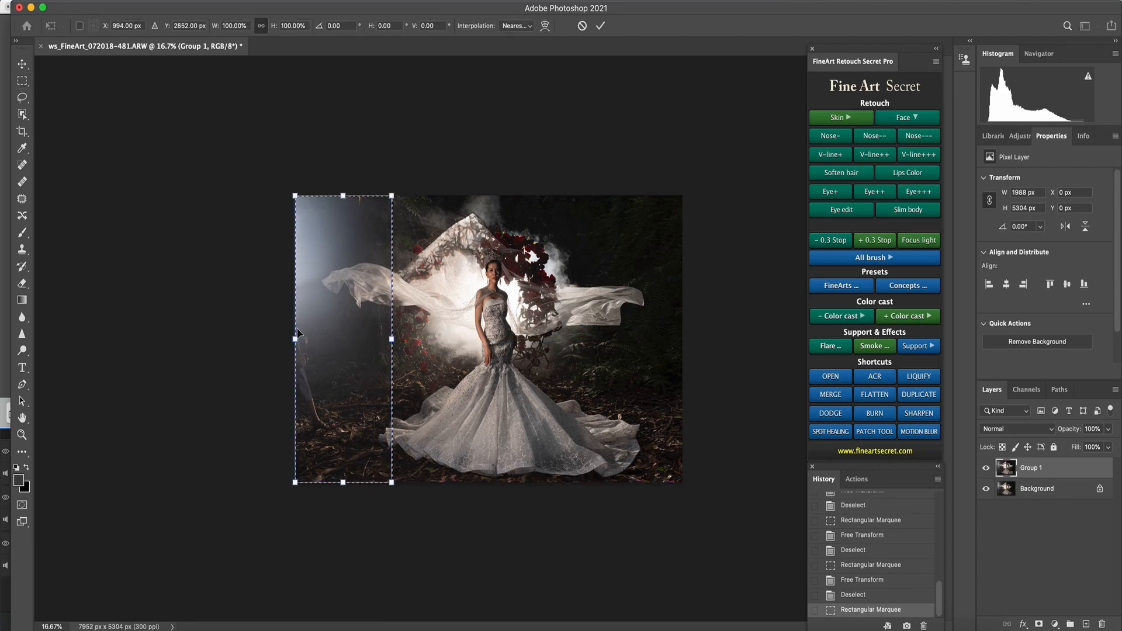
pyautogui.moveTo(295, 338); pyautogui.dragTo(267, 340)
pyautogui.press('Return')
pyautogui.hotkey('ctrl', 'd')
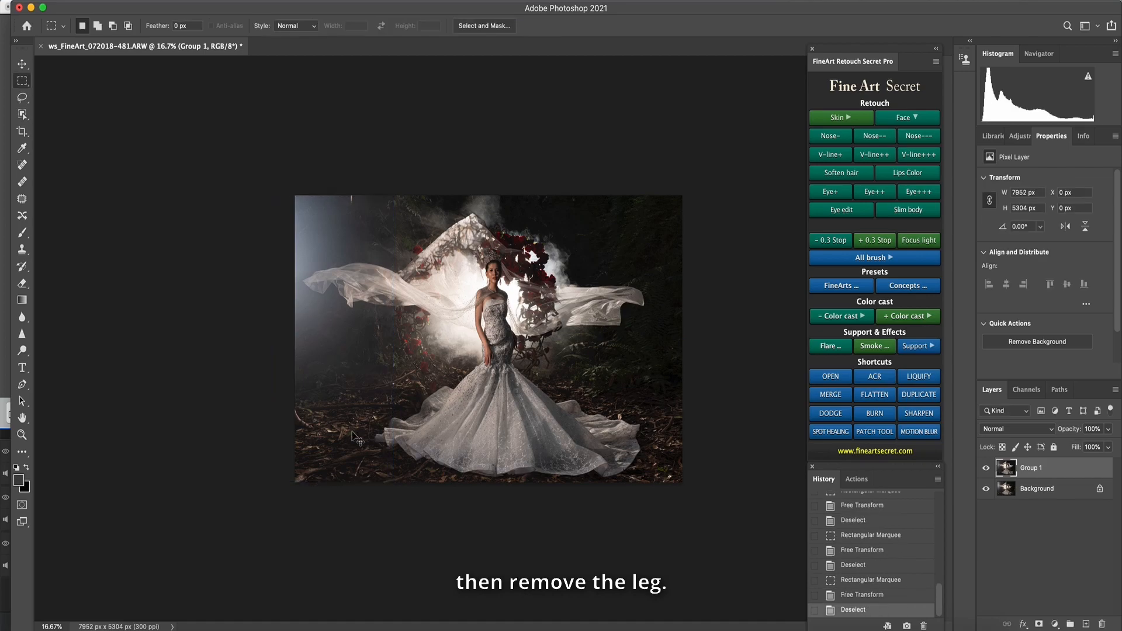
# Lasso the leftover leg near the image's lower-left edge and remove it with Fill
pyautogui.press('l')
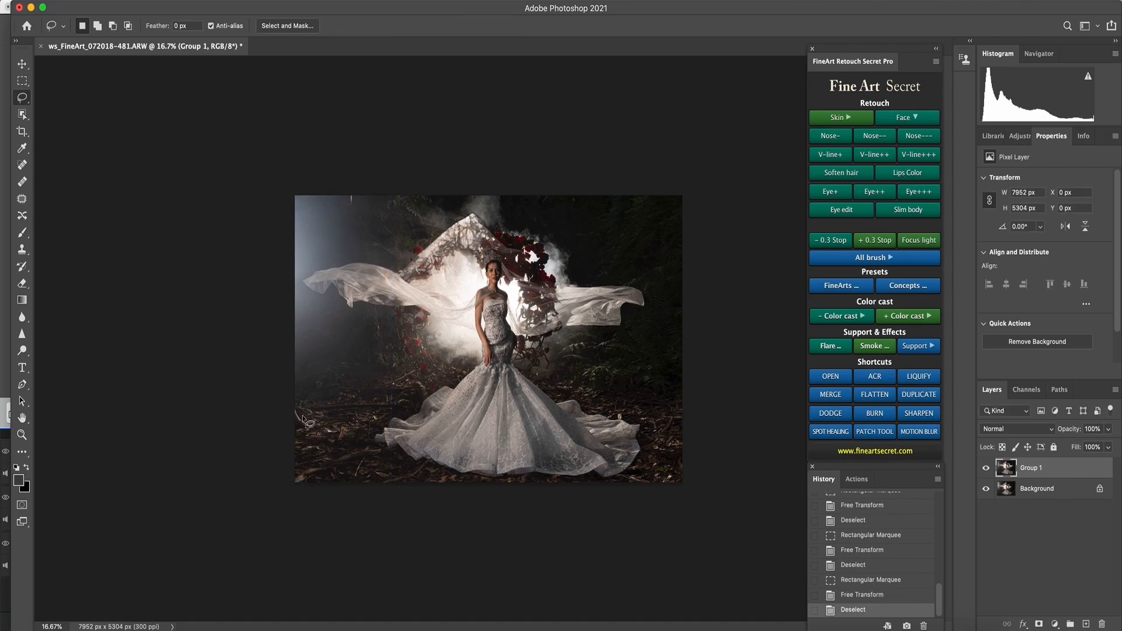
pyautogui.moveTo(320, 433); pyautogui.dragTo(316, 431)
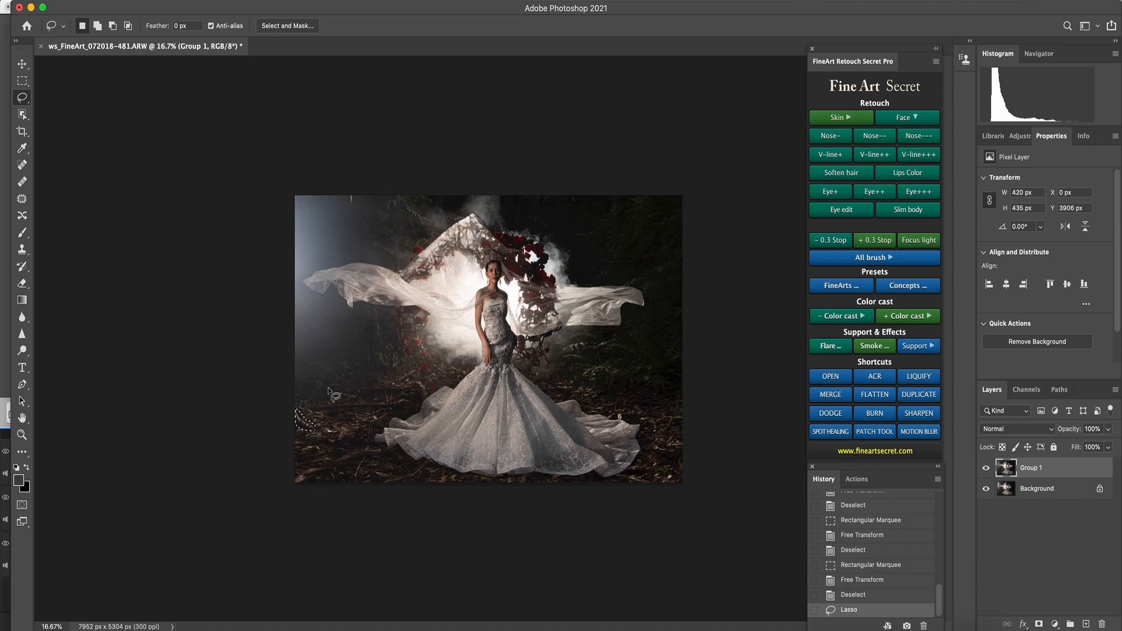
pyautogui.hotkey('shift', 'BackSpace')
pyautogui.press('Return')
pyautogui.hotkey('ctrl', 'd')
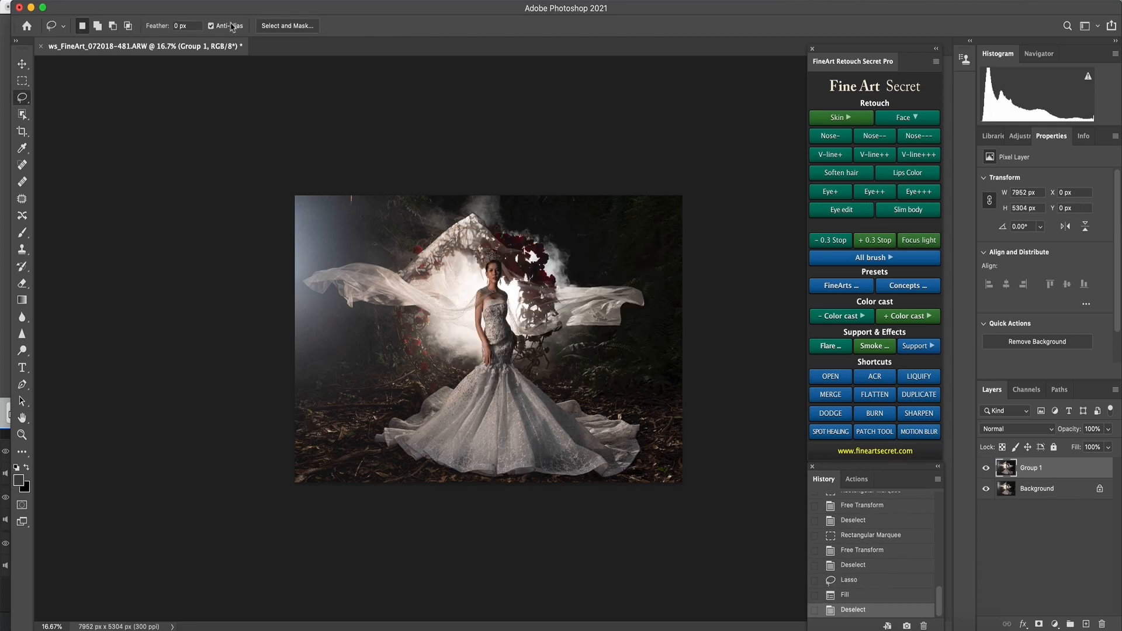
# Lasso the small bright spot on the image's upper edge, remove it with Fill, and compare against the original
pyautogui.moveTo(351, 195)
pyautogui.mouseDown()
pyautogui.moveTo(359, 206)
pyautogui.moveTo(350, 196)
pyautogui.mouseUp()
pyautogui.hotkey('shift', 'BackSpace')
pyautogui.press('Return')
pyautogui.hotkey('ctrl', 'd')
pyautogui.press('super+plus')
pyautogui.doubleClick(985, 468)
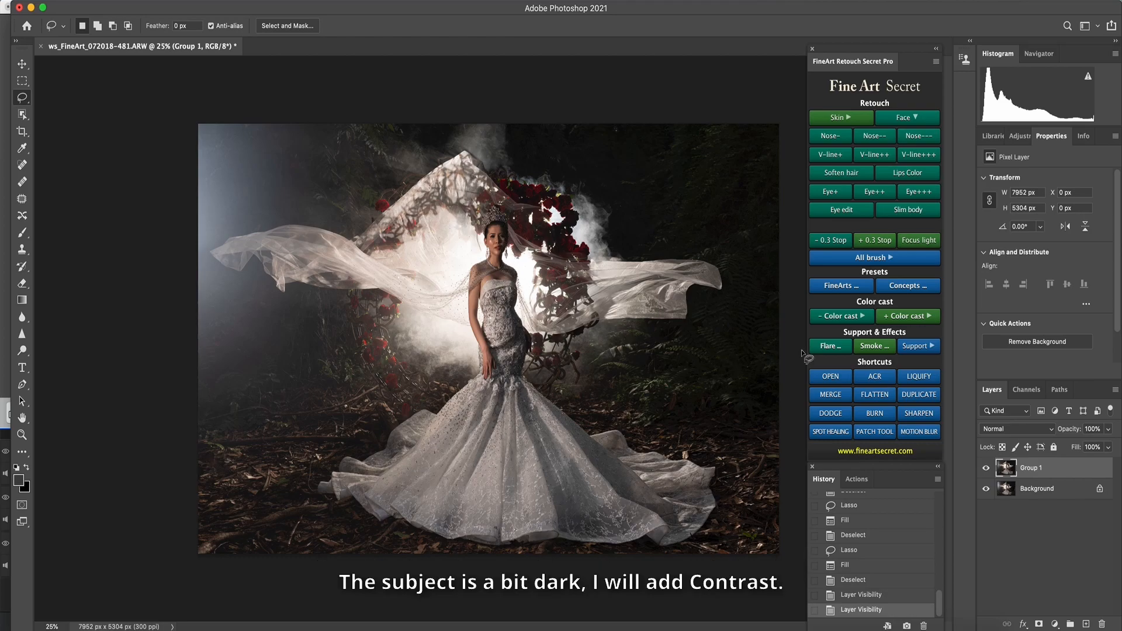
# Apply the + Contrast enhancement to the photo twice
pyautogui.click(841, 118)
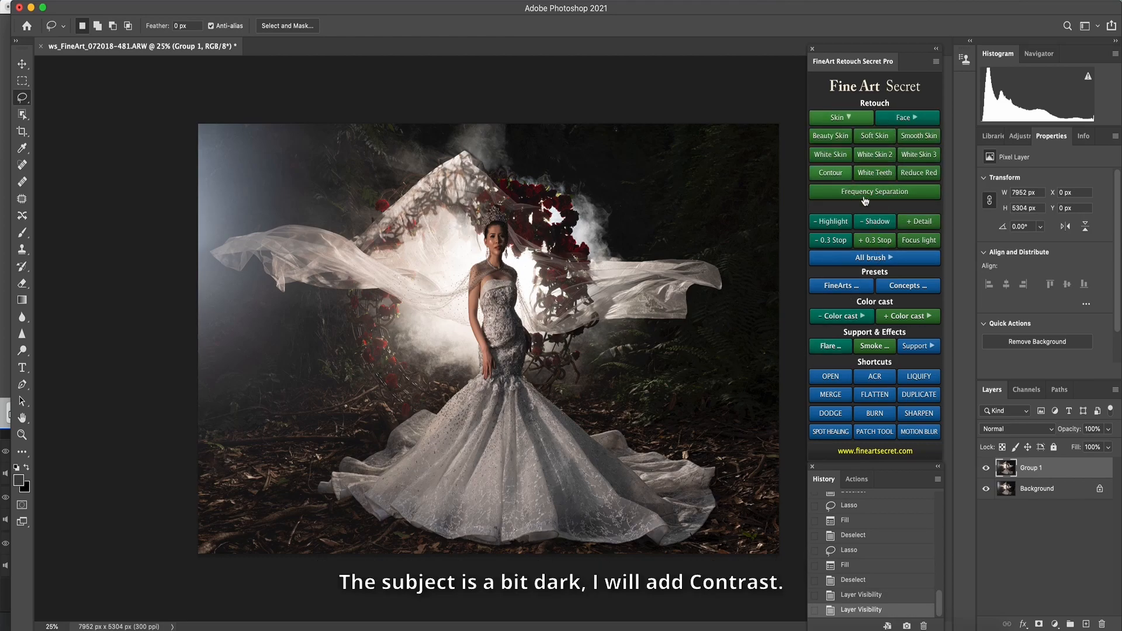
pyautogui.click(841, 117)
pyautogui.click(876, 205)
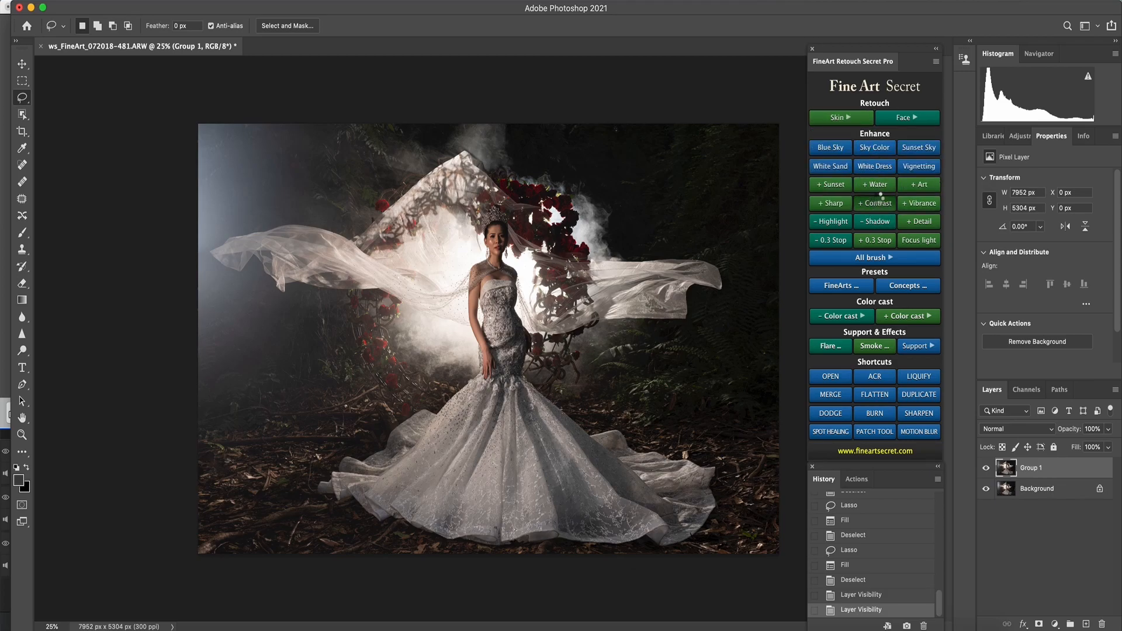
pyautogui.click(880, 204)
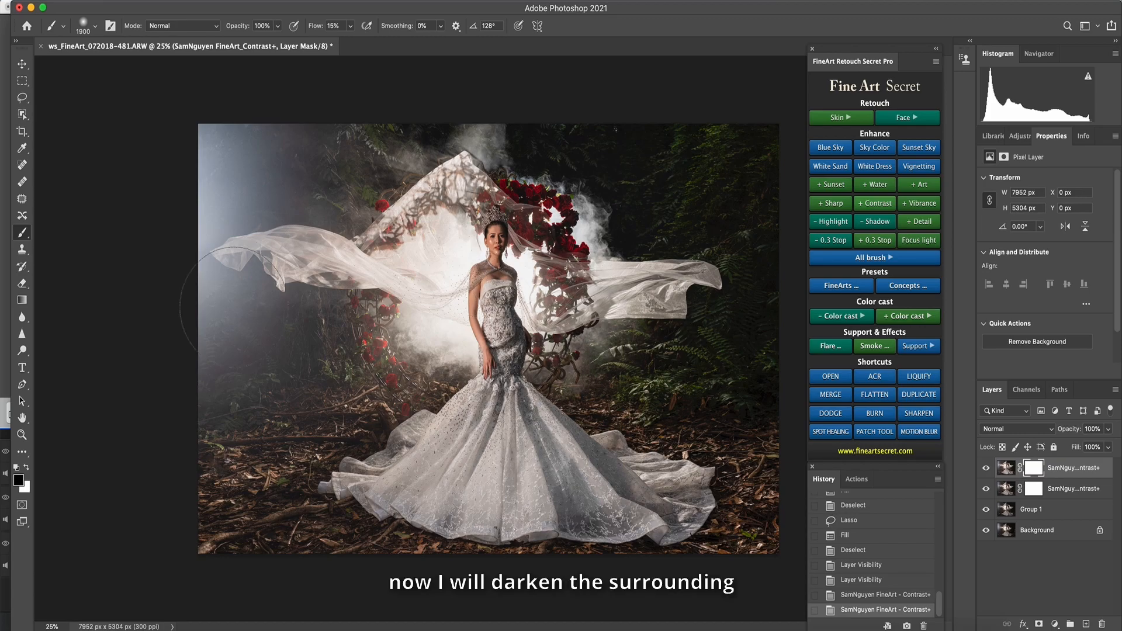
# Group the two contrast layers and add a layer mask to the group
pyautogui.keyDown('super'); pyautogui.click(1010, 493); pyautogui.keyUp('super')
pyautogui.keyDown('super'); pyautogui.click(1007, 488); pyautogui.keyUp('super')
pyautogui.click(1009, 466)
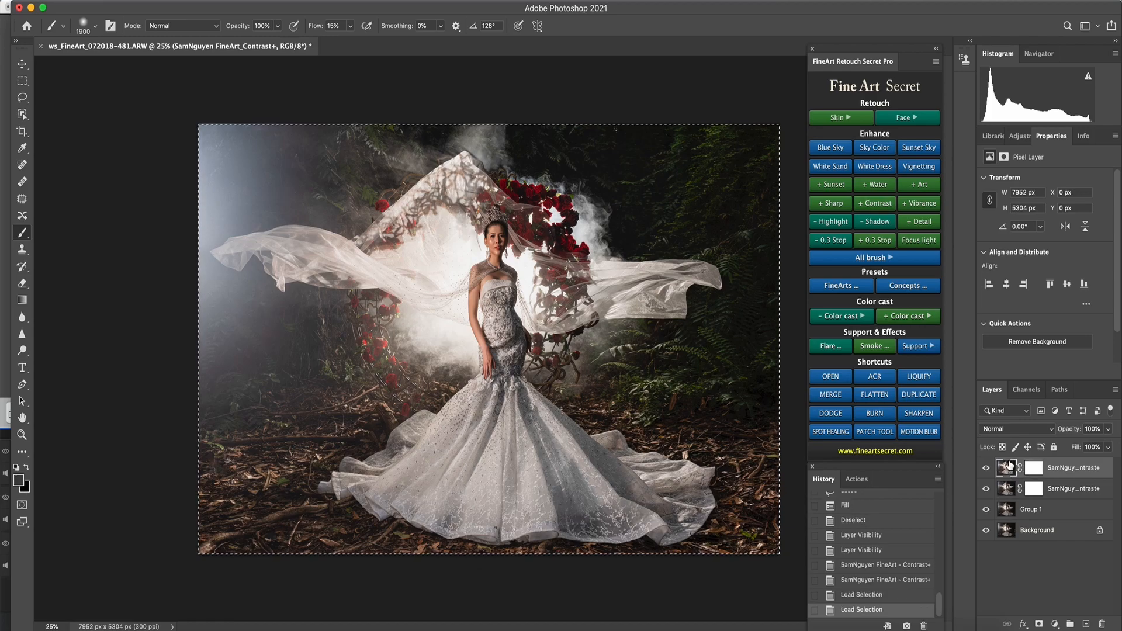
pyautogui.keyDown('shift'); pyautogui.click(1009, 488); pyautogui.keyUp('shift')
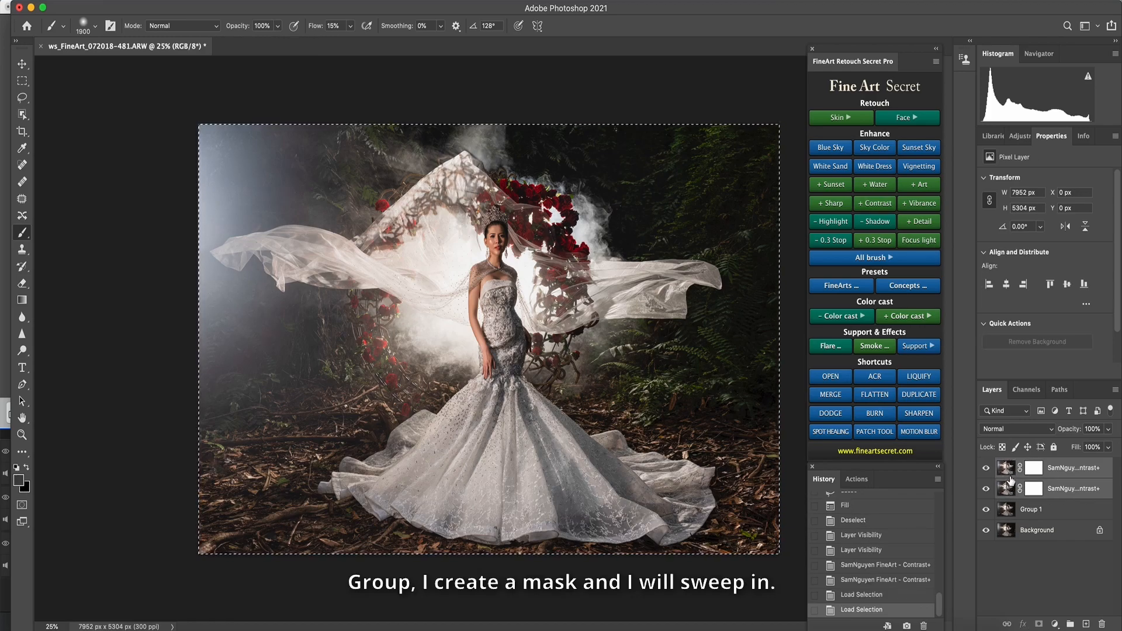
pyautogui.press('super+g')
pyautogui.click(1039, 624)
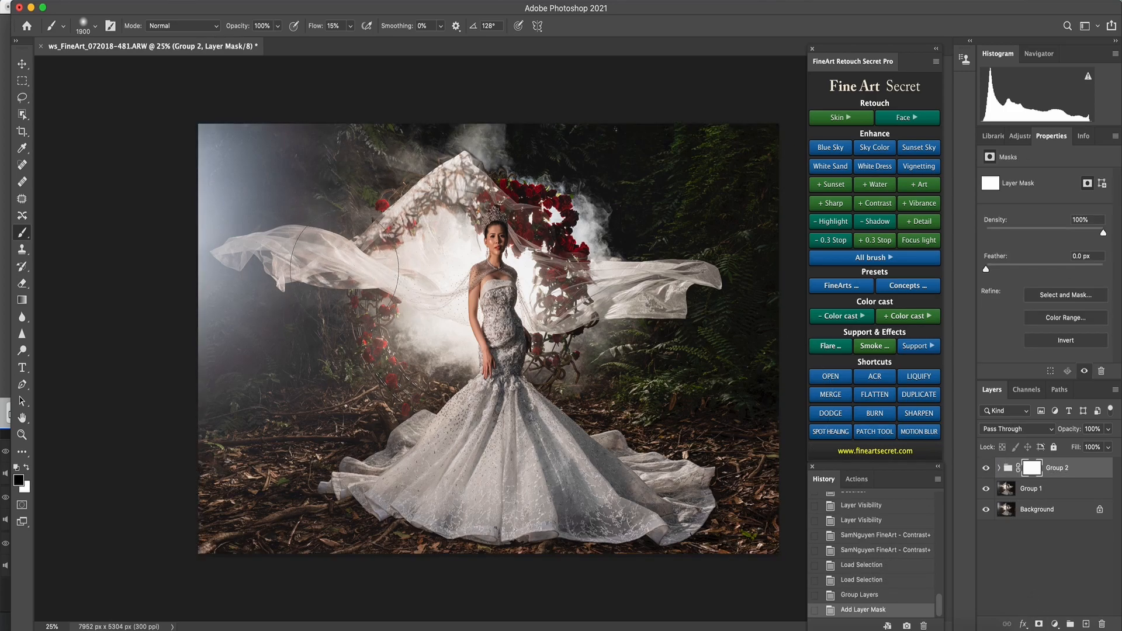
# With a 2000 px black brush at 68% flow, paint the group's mask over the surroundings above and right of the bride
pyautogui.click(350, 25)
pyautogui.moveTo(381, 43); pyautogui.dragTo(382, 44)
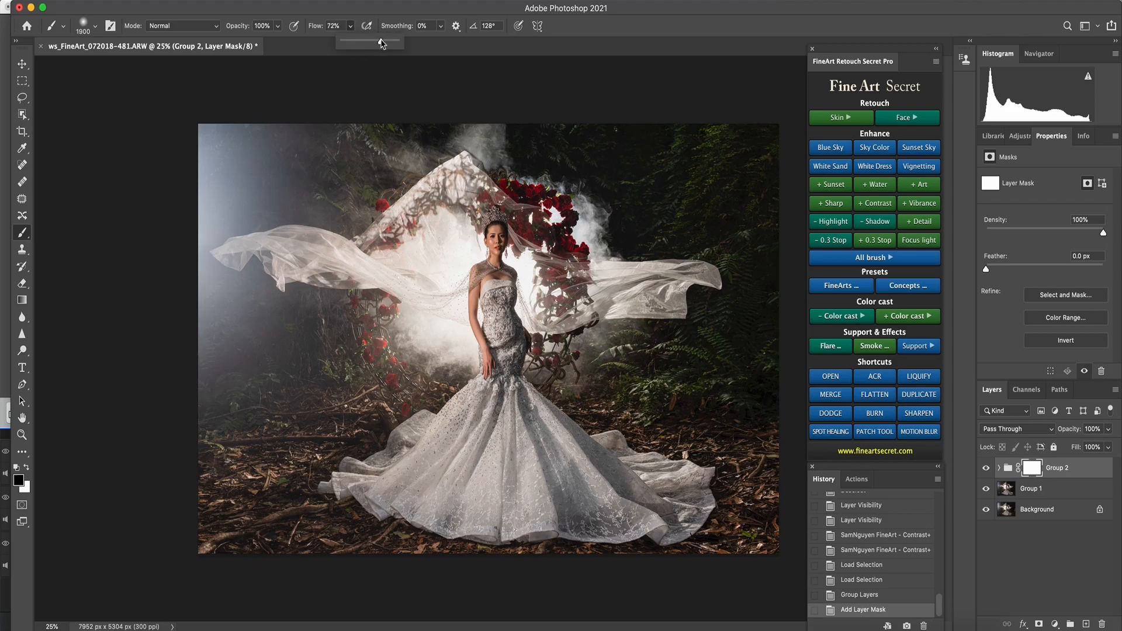
pyautogui.press(']')
pyautogui.press(']')
pyautogui.press(']')
pyautogui.press(']')
pyautogui.press(']')
pyautogui.press(']')
pyautogui.press(']')
pyautogui.press(']')
pyautogui.press(']')
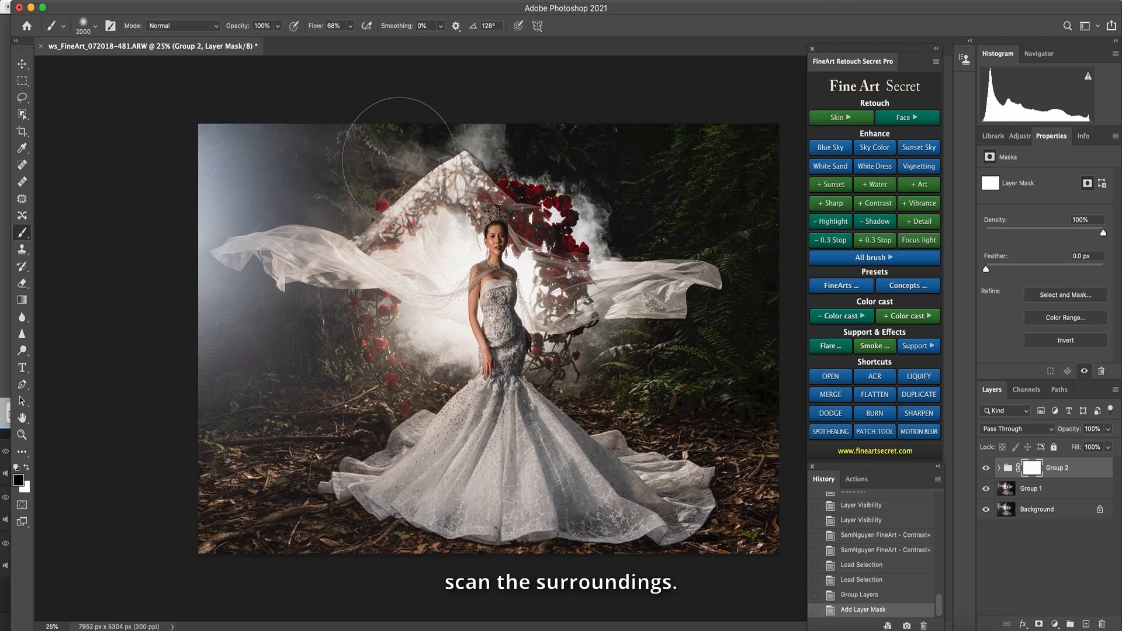
pyautogui.moveTo(380, 154)
pyautogui.mouseDown()
pyautogui.moveTo(202, 287)
pyautogui.moveTo(304, 362)
pyautogui.moveTo(187, 468)
pyautogui.moveTo(288, 613)
pyautogui.moveTo(155, 263)
pyautogui.moveTo(619, 82)
pyautogui.moveTo(759, 193)
pyautogui.moveTo(754, 275)
pyautogui.moveTo(707, 286)
pyautogui.mouseUp()
pyautogui.moveTo(717, 354)
pyautogui.mouseDown()
pyautogui.moveTo(667, 374)
pyautogui.moveTo(730, 398)
pyautogui.moveTo(745, 432)
pyautogui.mouseUp()
# Reduce the brush to 1800 px and paint the mask along the image's lower edge to darken the ground
pyautogui.press('[')
pyautogui.press('[')
pyautogui.press('[')
pyautogui.press('[')
pyautogui.press('[')
pyautogui.press('[')
pyautogui.press('[')
pyautogui.press('[')
pyautogui.press('[')
pyautogui.press('[')
pyautogui.moveTo(759, 566)
pyautogui.mouseDown()
pyautogui.moveTo(570, 590)
pyautogui.moveTo(682, 595)
pyautogui.moveTo(362, 590)
pyautogui.mouseUp()
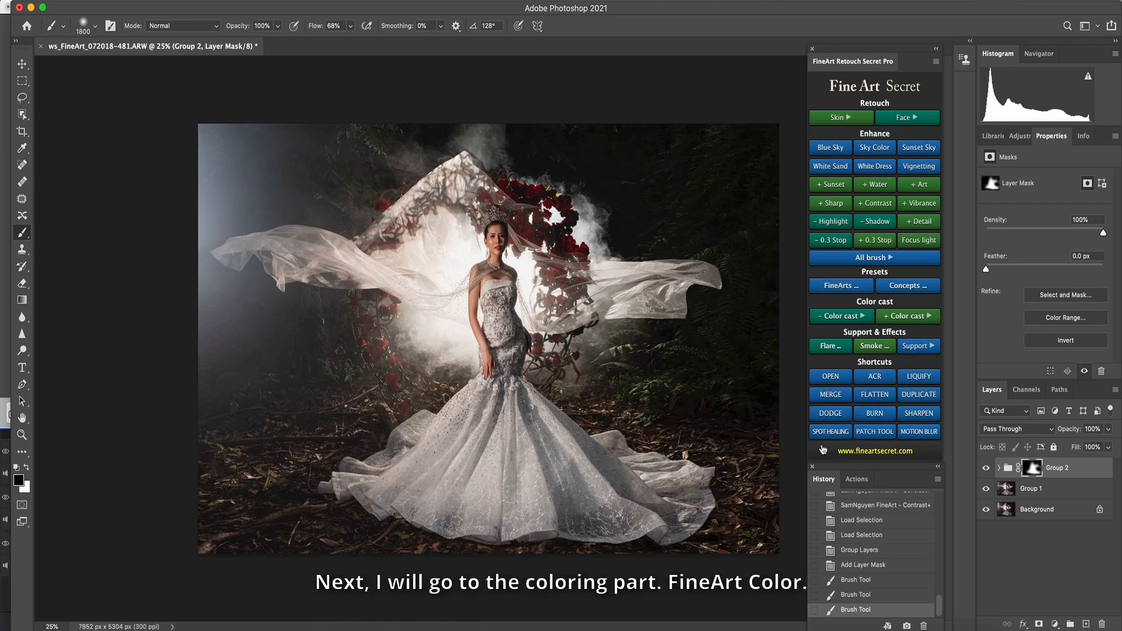
# Apply the Forest -Green preset from FineArt Colors 1 and compare the photo with and without it
pyautogui.click(839, 287)
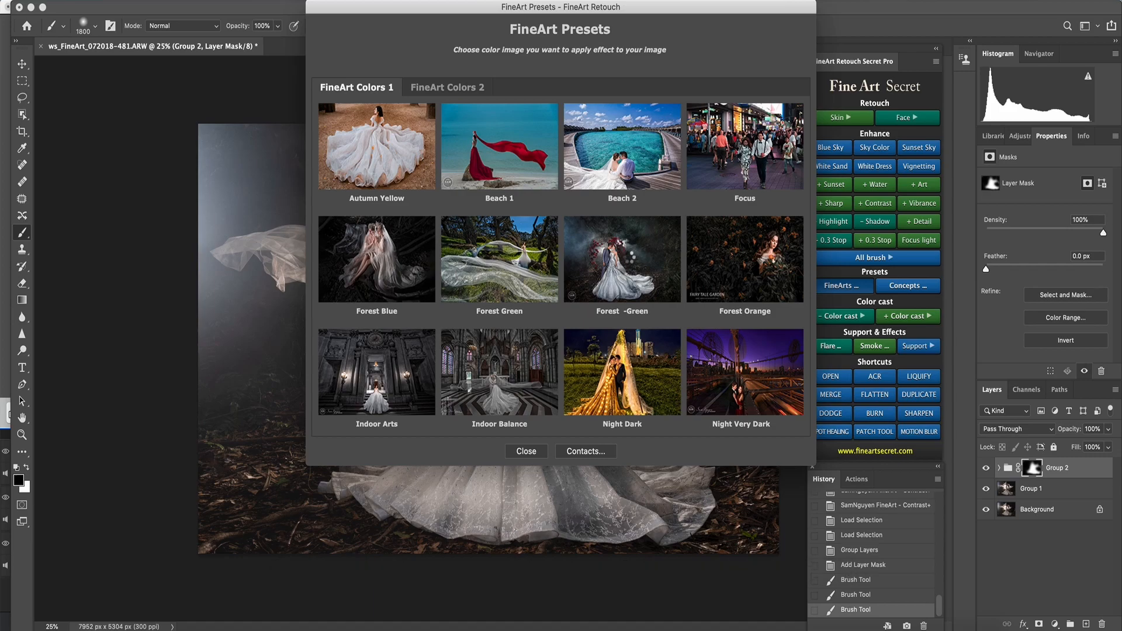
pyautogui.click(629, 260)
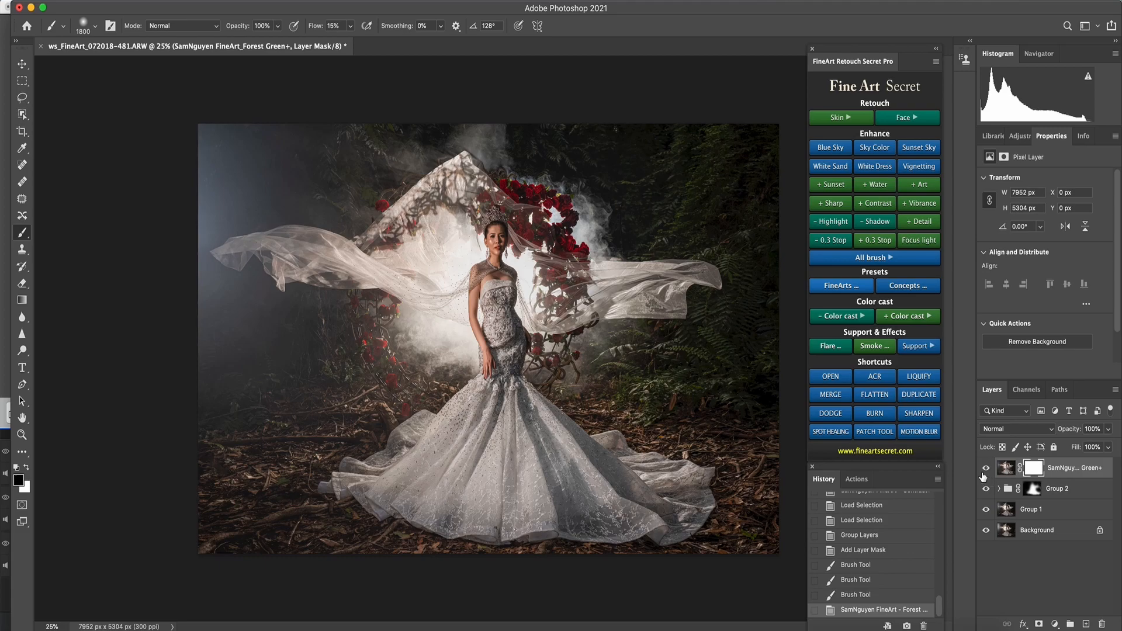
pyautogui.click(986, 469)
pyautogui.click(985, 469)
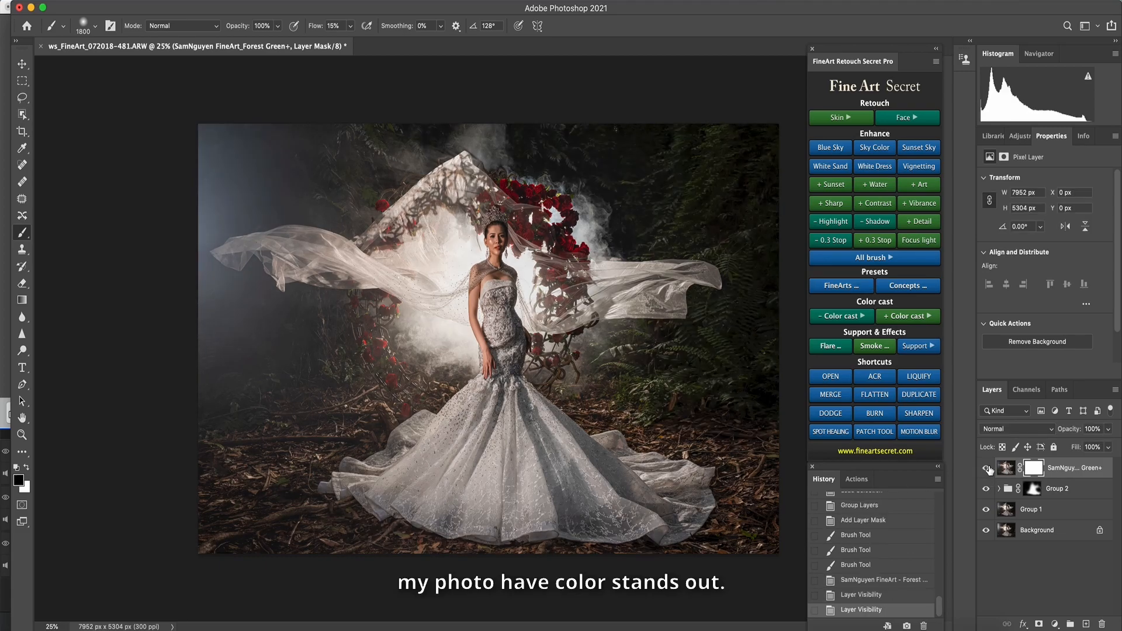
pyautogui.click(985, 468)
pyautogui.click(985, 468)
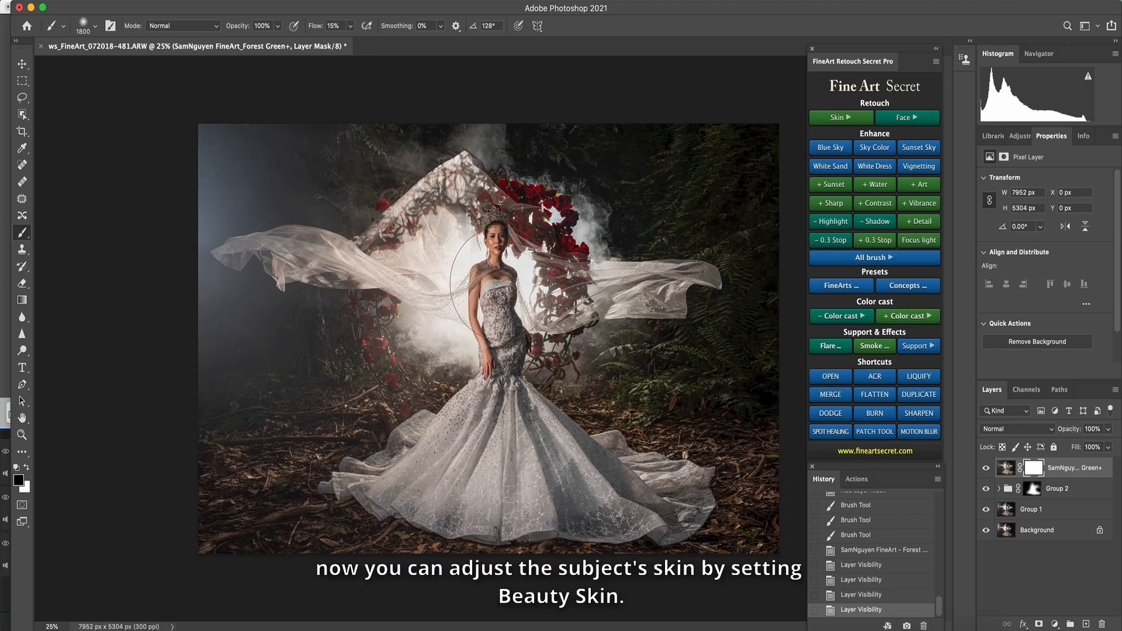
# Examine the bride's face and skin up close at 66.7% magnification
pyautogui.press('super+plus')
pyautogui.press('super+plus')
pyautogui.press('super+plus')
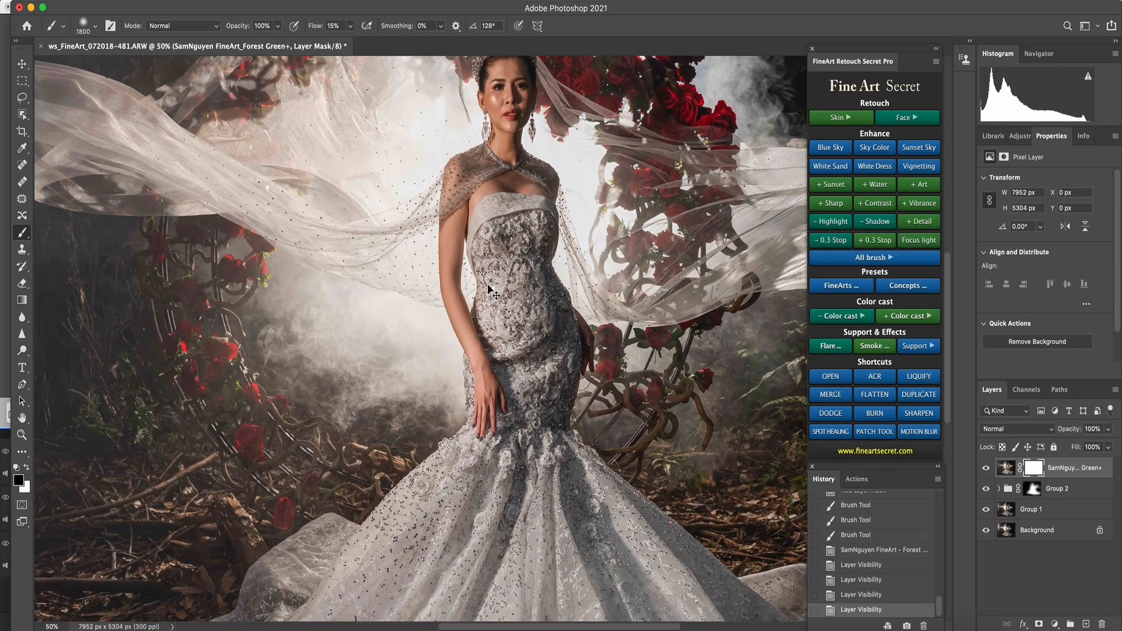
pyautogui.press('super+plus')
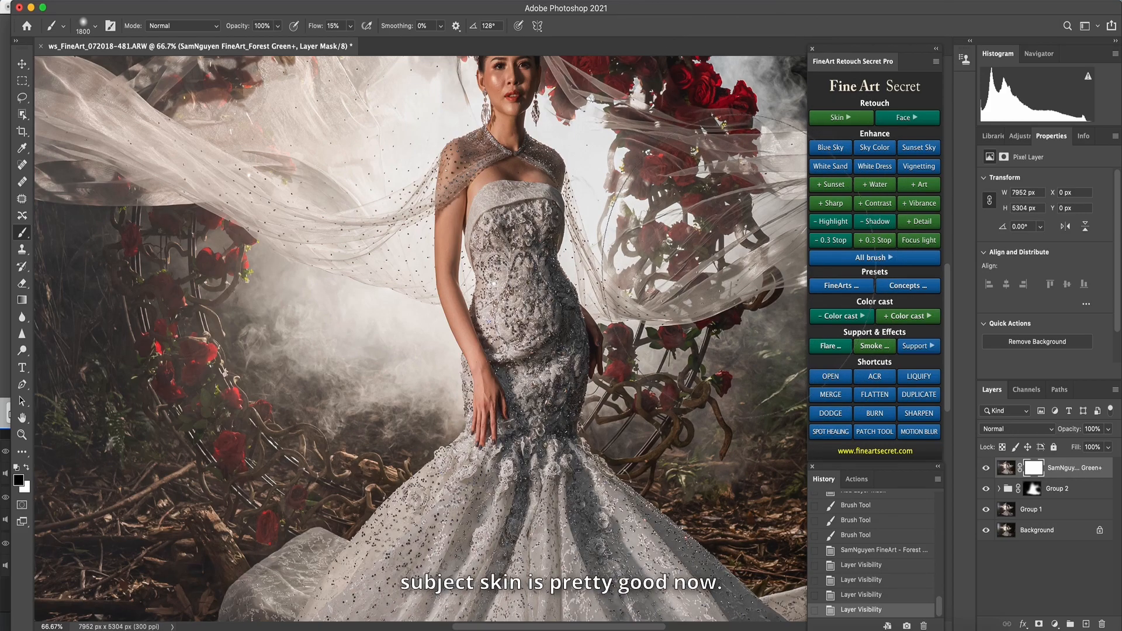
pyautogui.press('super+plus')
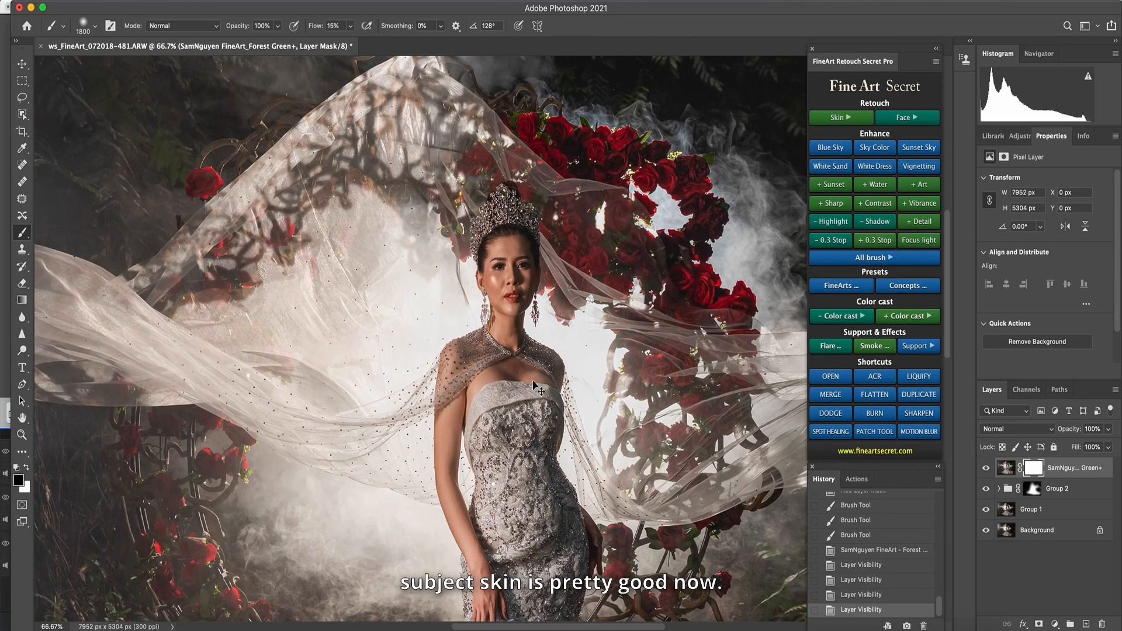
# Apply the Beauty Skin retouch to the bride's face as a smoothing layer with a hidden mask
pyautogui.press('super+plus')
pyautogui.press('super+minus')
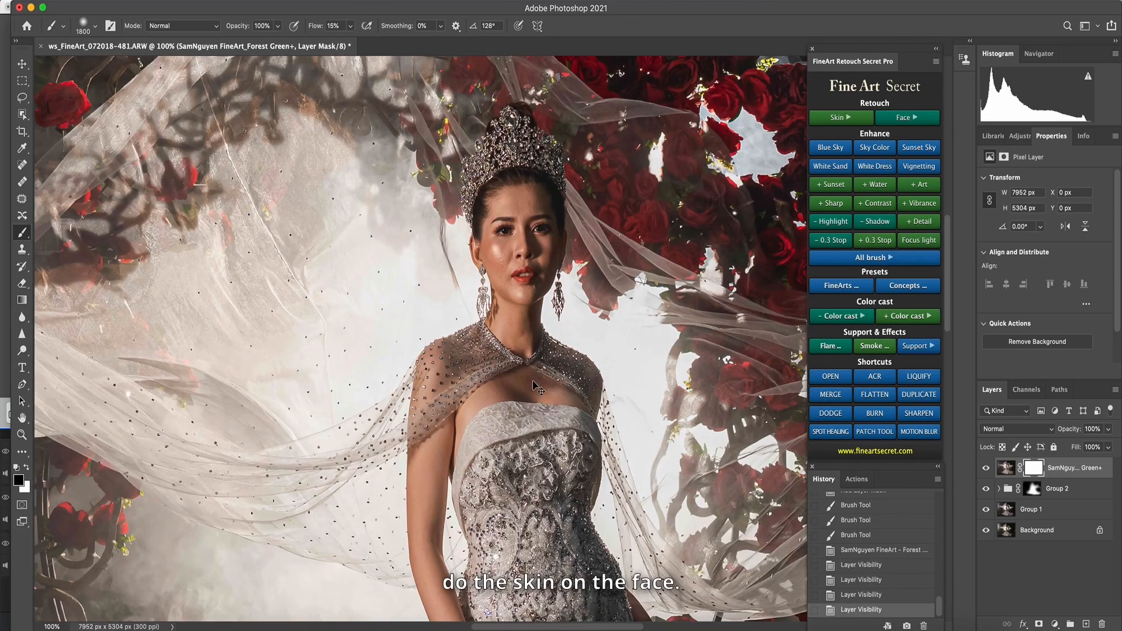
pyautogui.click(839, 118)
pyautogui.click(840, 142)
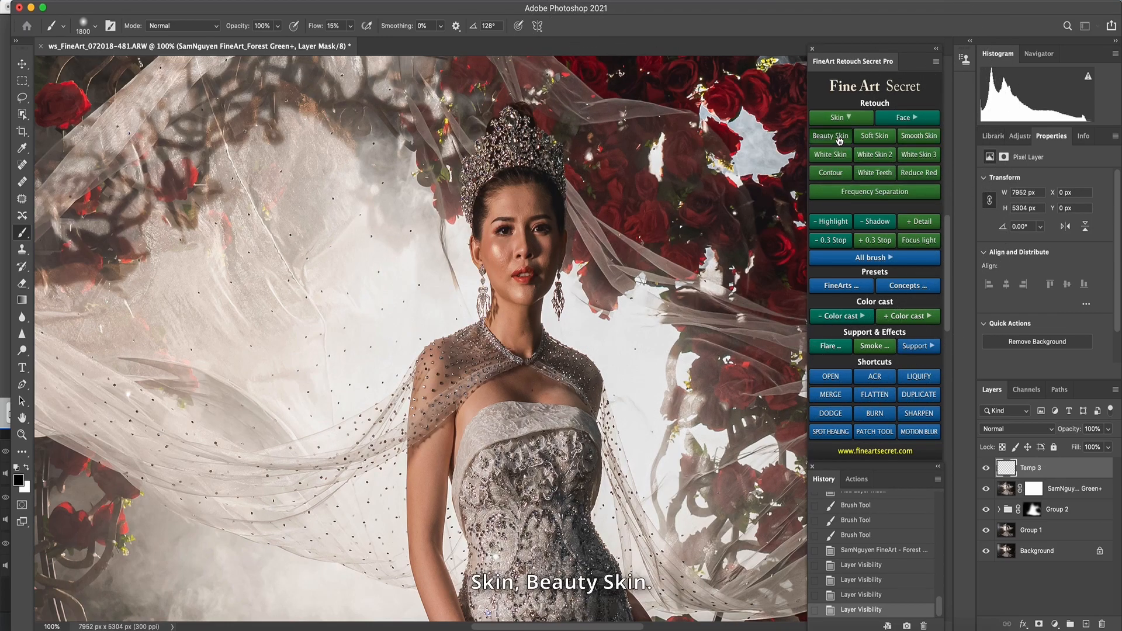
pyautogui.moveTo(596, 406); pyautogui.dragTo(511, 271)
pyautogui.moveTo(480, 240); pyautogui.dragTo(519, 270)
pyautogui.press('Return')
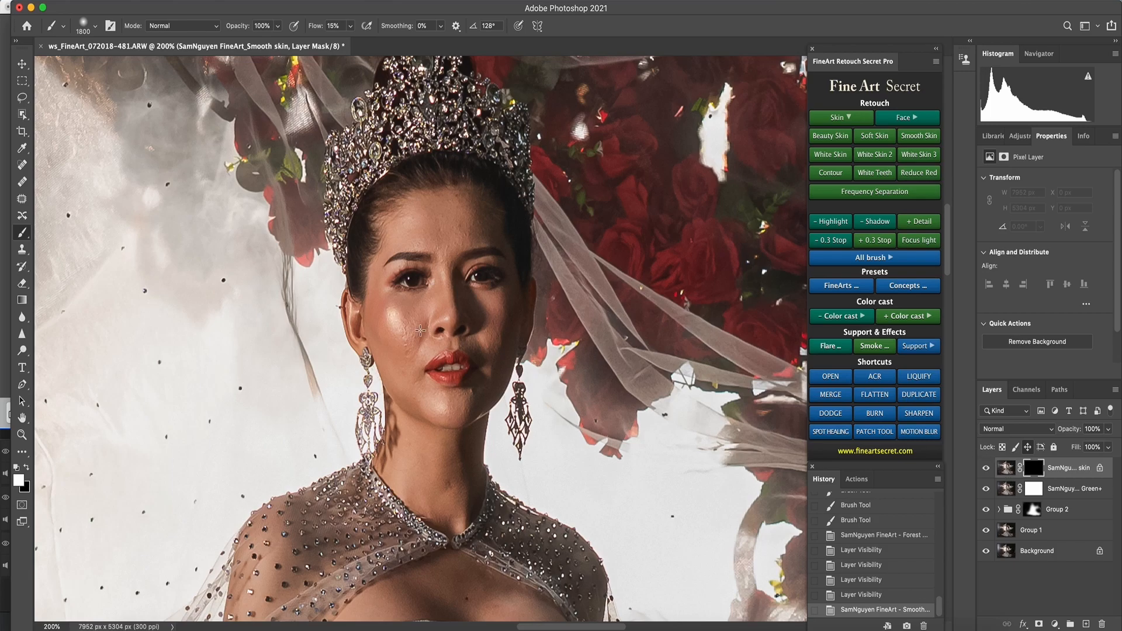
# With a much smaller white brush, paint the smoothing layer's mask over the bride's lit cheek and forehead
pyautogui.press('[')
pyautogui.press('[')
pyautogui.press('[')
pyautogui.press('[')
pyautogui.press('[')
pyautogui.press('[')
pyautogui.press('[')
pyautogui.press('[')
pyautogui.press('[')
pyautogui.press('[')
pyautogui.press('[')
pyautogui.press('[')
pyautogui.press('[')
pyautogui.press('[')
pyautogui.press('[')
pyautogui.press('[')
pyautogui.press('[')
pyautogui.press('[')
pyautogui.press('[')
pyautogui.press('[')
pyautogui.press(']')
pyautogui.click(405, 327)
pyautogui.moveTo(402, 324); pyautogui.dragTo(408, 338)
pyautogui.click(407, 338)
pyautogui.moveTo(478, 222)
pyautogui.mouseDown()
pyautogui.moveTo(442, 250)
pyautogui.moveTo(431, 214)
pyautogui.moveTo(405, 229)
pyautogui.mouseUp()
# Paint the smoothing mask over the forehead, lit cheek and shadowed cheek with a small brush of 25 to 40 px
pyautogui.press('[')
pyautogui.click(413, 219)
pyautogui.moveTo(393, 316); pyautogui.dragTo(397, 325)
pyautogui.moveTo(498, 331); pyautogui.dragTo(474, 397)
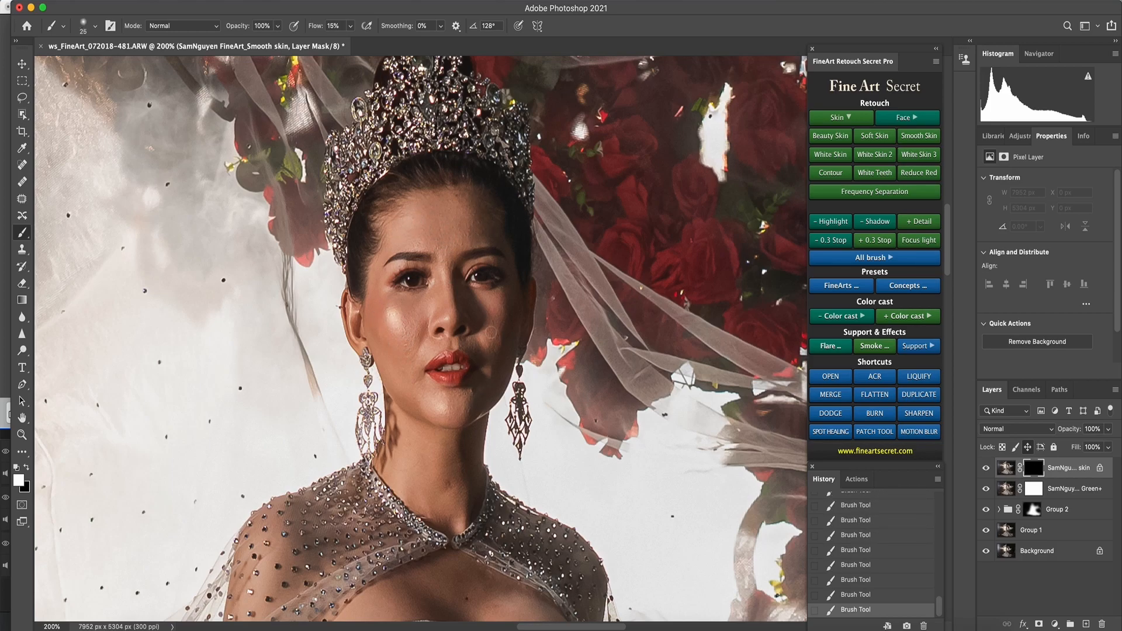
pyautogui.moveTo(500, 314); pyautogui.dragTo(497, 349)
pyautogui.press(']')
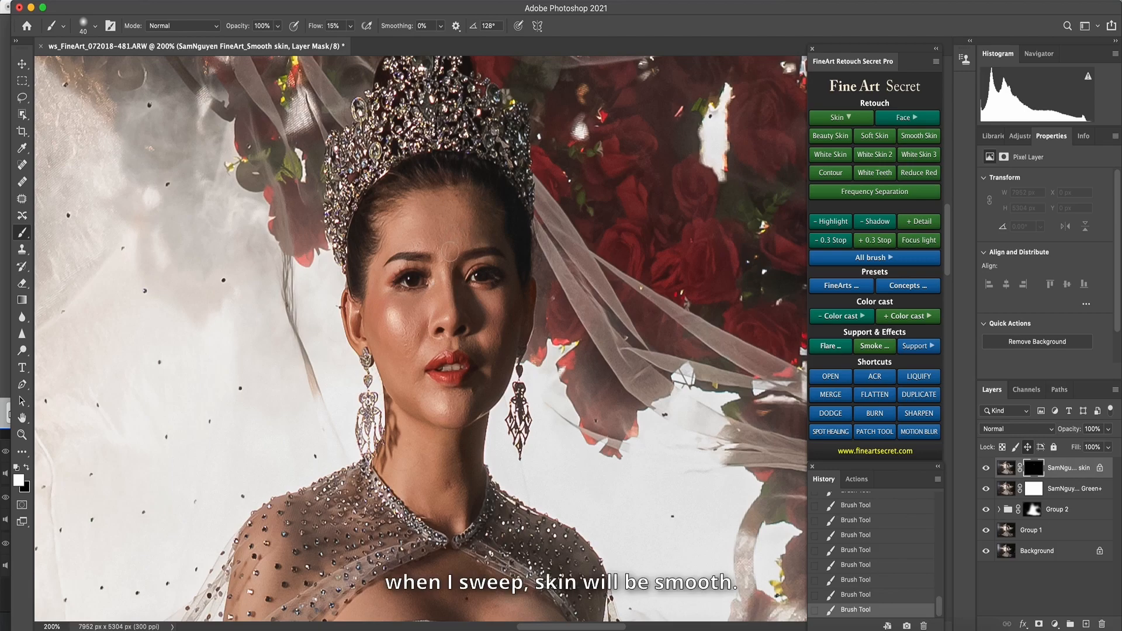
pyautogui.press(']')
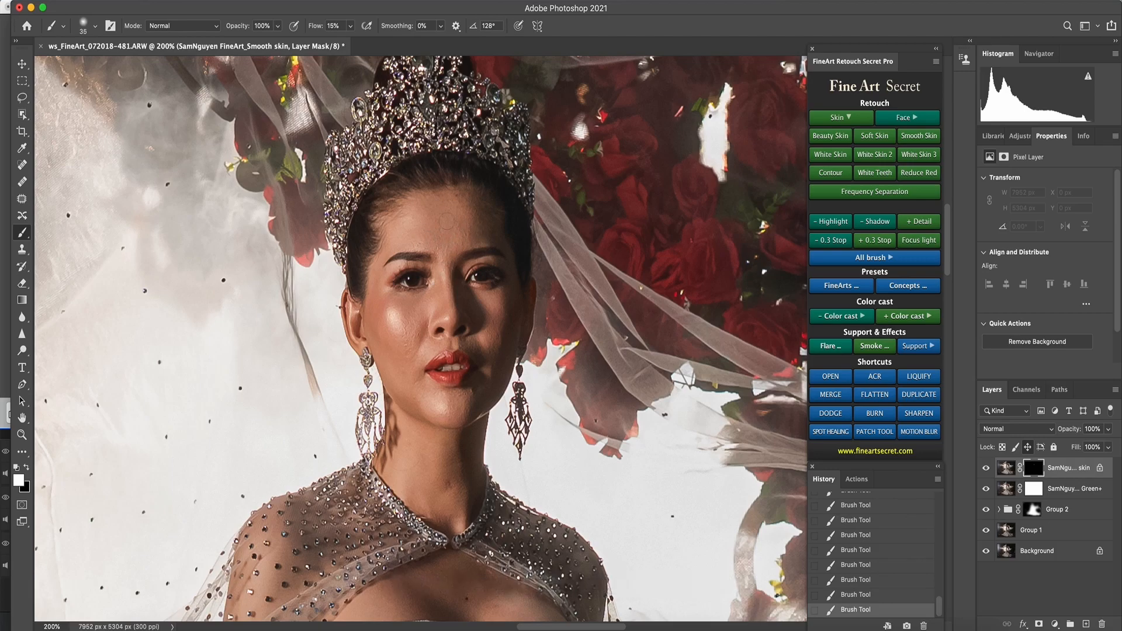
pyautogui.press('[')
pyautogui.press(']')
pyautogui.press(']')
pyautogui.press('[')
pyautogui.press('[')
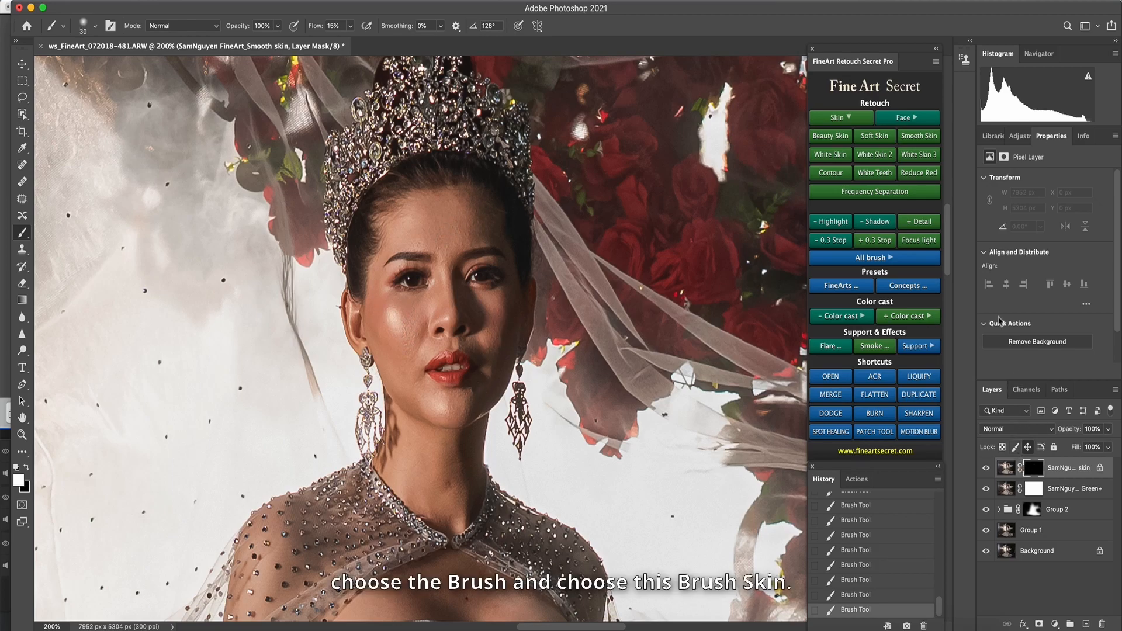
# Add a Brush Skin layer and paint skin tone over the shadowed side of the forehead with an enlarged brush
pyautogui.click(874, 258)
pyautogui.click(832, 334)
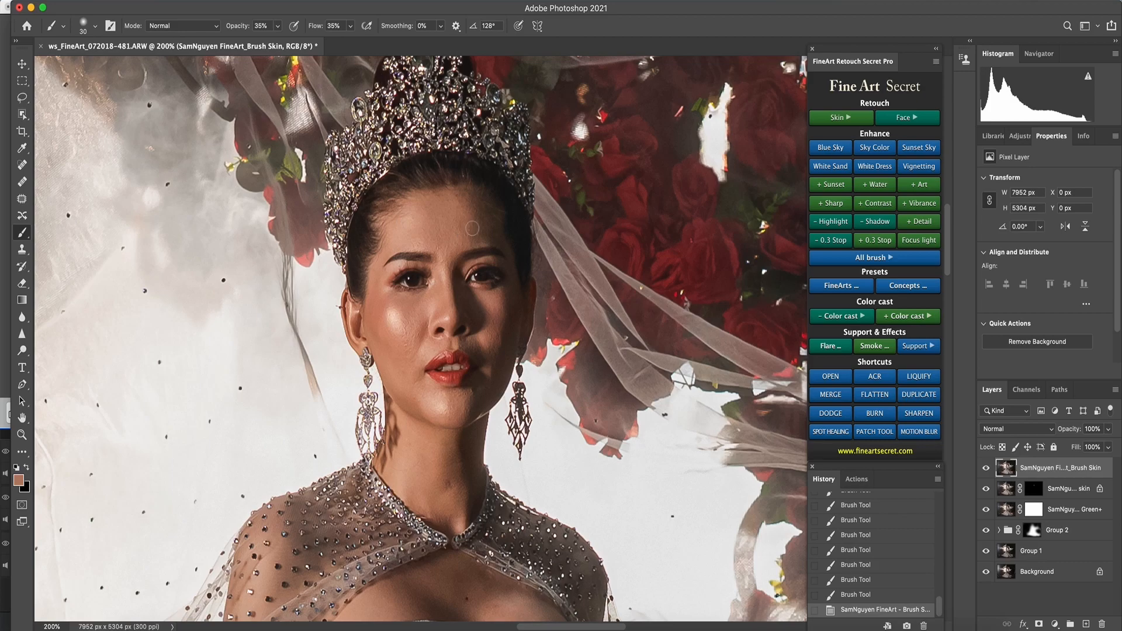
pyautogui.press(']')
pyautogui.press(']')
pyautogui.press(']')
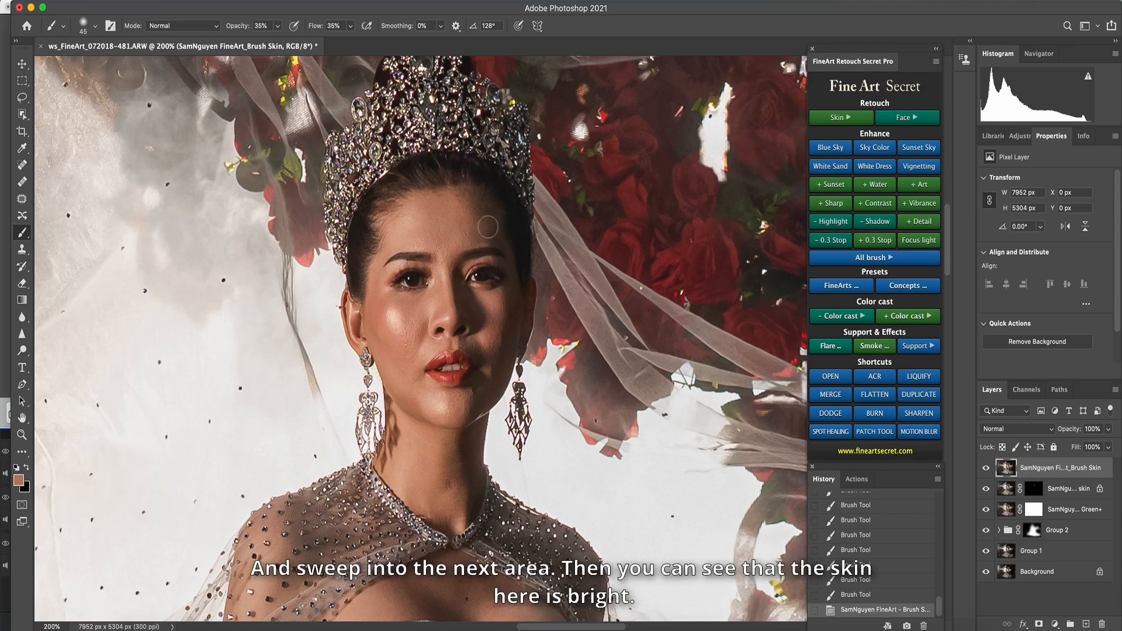
pyautogui.press(']')
pyautogui.press(']')
pyautogui.click(496, 214)
pyautogui.moveTo(496, 214)
pyautogui.mouseDown()
pyautogui.moveTo(466, 231)
pyautogui.moveTo(496, 230)
pyautogui.moveTo(456, 204)
pyautogui.moveTo(488, 219)
pyautogui.mouseUp()
pyautogui.click(499, 230)
# With a 35 px brush, paint sampled skin tones over both cheeks and undo the last stroke
pyautogui.press('[')
pyautogui.press('[')
pyautogui.press('[')
pyautogui.press('[')
pyautogui.moveTo(407, 331)
pyautogui.mouseDown()
pyautogui.moveTo(406, 344)
pyautogui.moveTo(410, 316)
pyautogui.moveTo(393, 311)
pyautogui.mouseUp()
pyautogui.keyDown('alt'); pyautogui.click(410, 316); pyautogui.keyUp('alt')
pyautogui.keyDown('alt'); pyautogui.click(501, 306); pyautogui.keyUp('alt')
pyautogui.moveTo(496, 310)
pyautogui.mouseDown()
pyautogui.moveTo(496, 333)
pyautogui.moveTo(496, 320)
pyautogui.mouseUp()
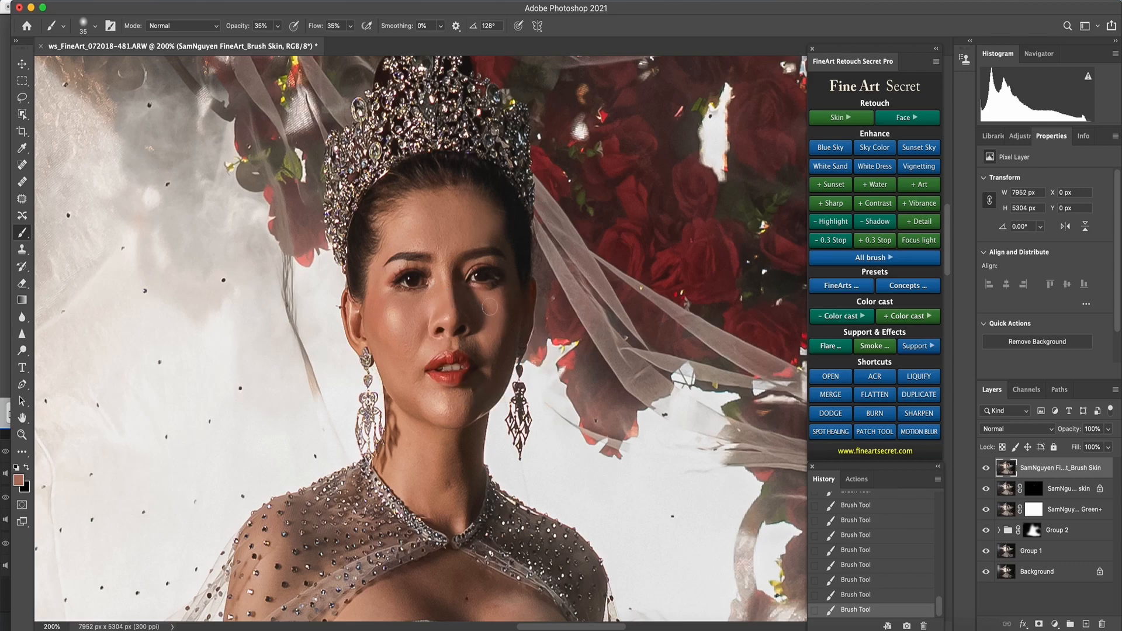
pyautogui.press('super+z')
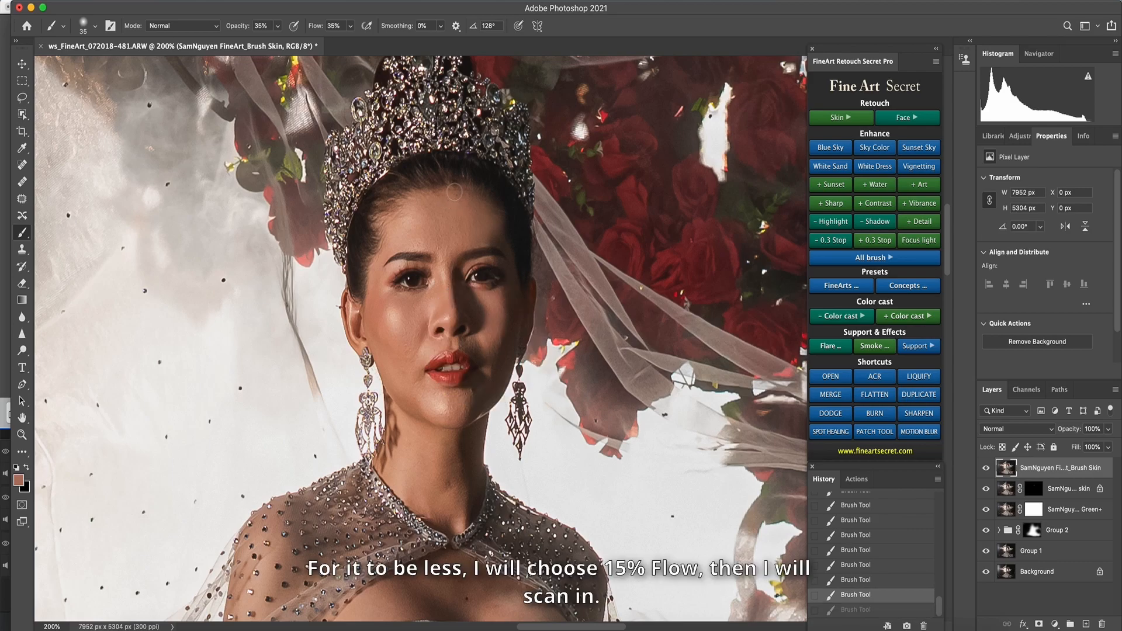
# Lower the brush opacity and flow to 14% and paint a sampled skin tone over the middle of the forehead
pyautogui.click(277, 26)
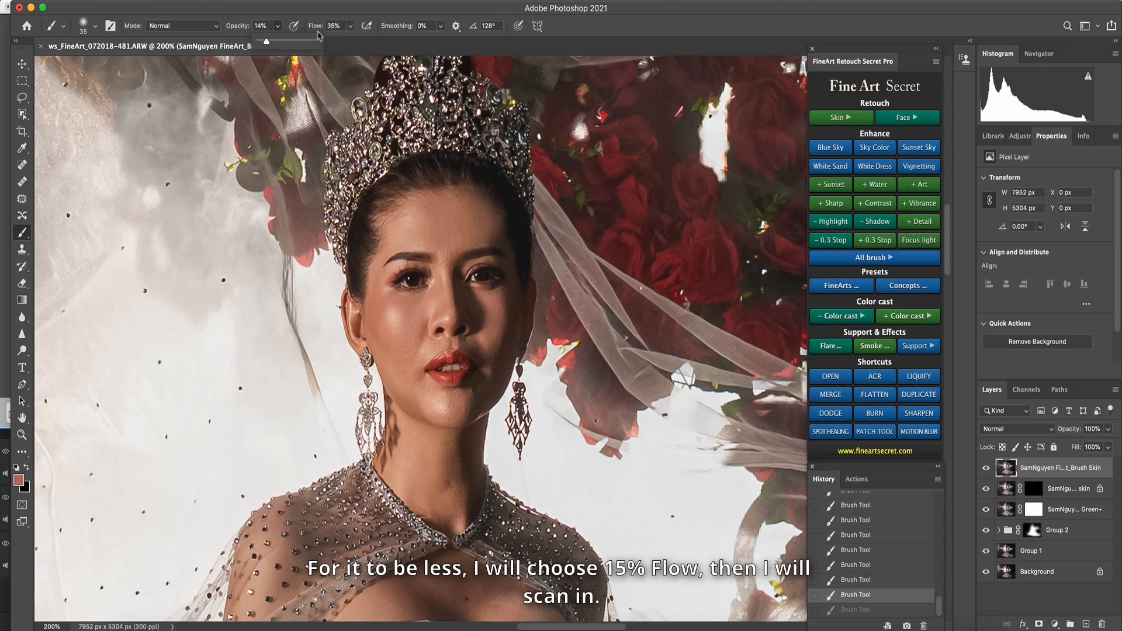
pyautogui.click(350, 25)
pyautogui.moveTo(351, 41); pyautogui.dragTo(339, 41)
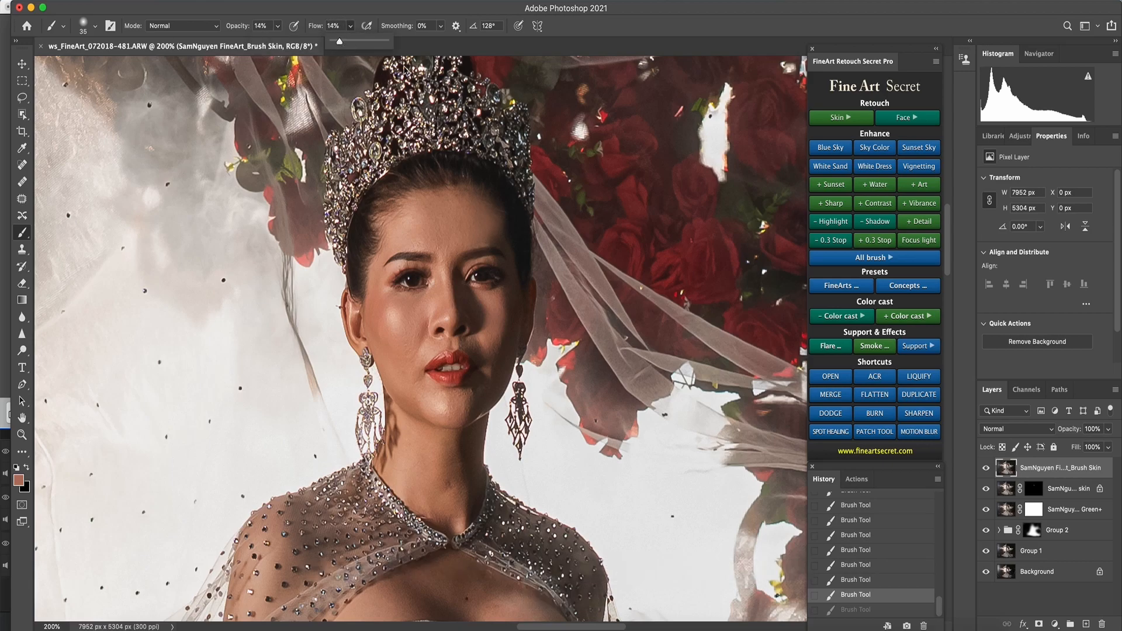
pyautogui.keyDown('alt'); pyautogui.click(449, 242); pyautogui.keyUp('alt')
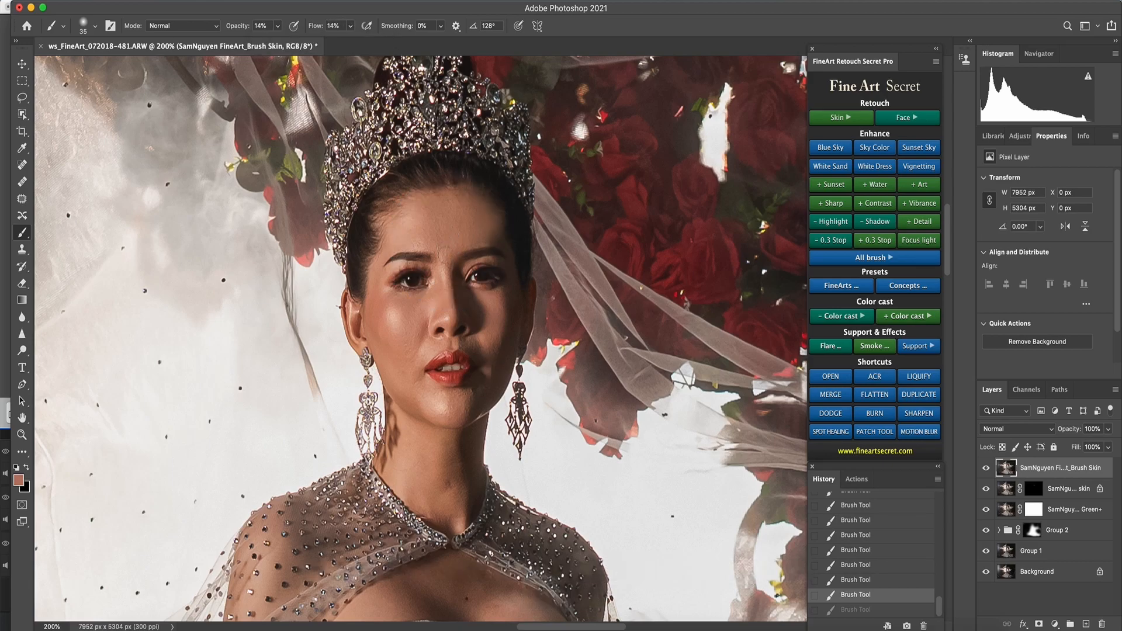
pyautogui.click(440, 234)
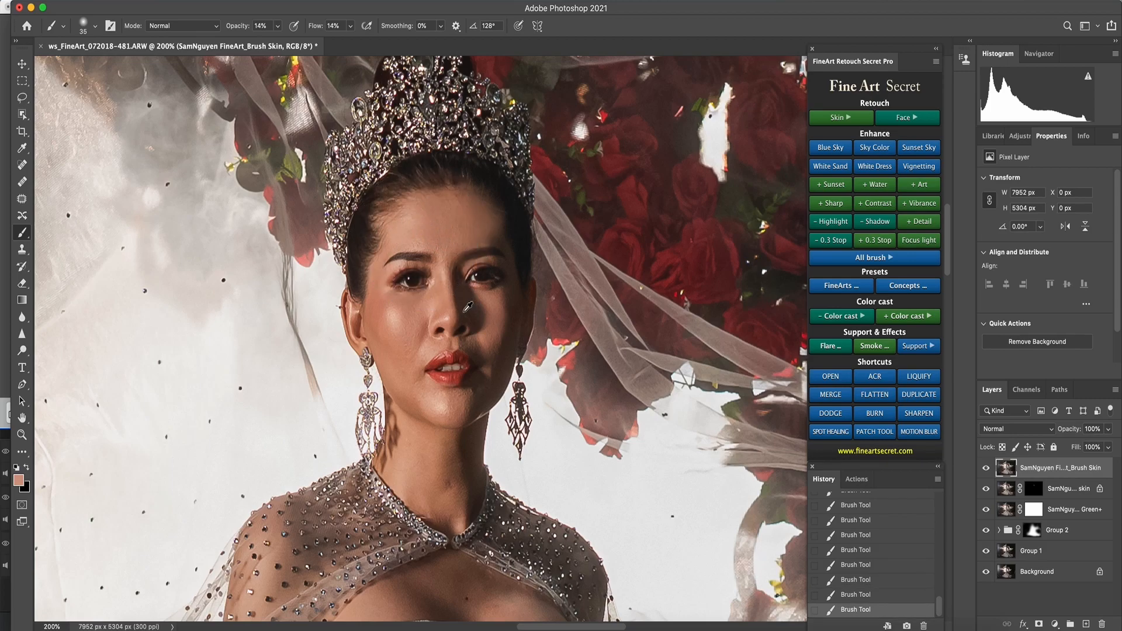
# Even out the skin around the mouth, lower cheeks and chin with tones sampled from nearby skin
pyautogui.keyDown('alt'); pyautogui.click(462, 398); pyautogui.keyUp('alt')
pyautogui.press('super+plus')
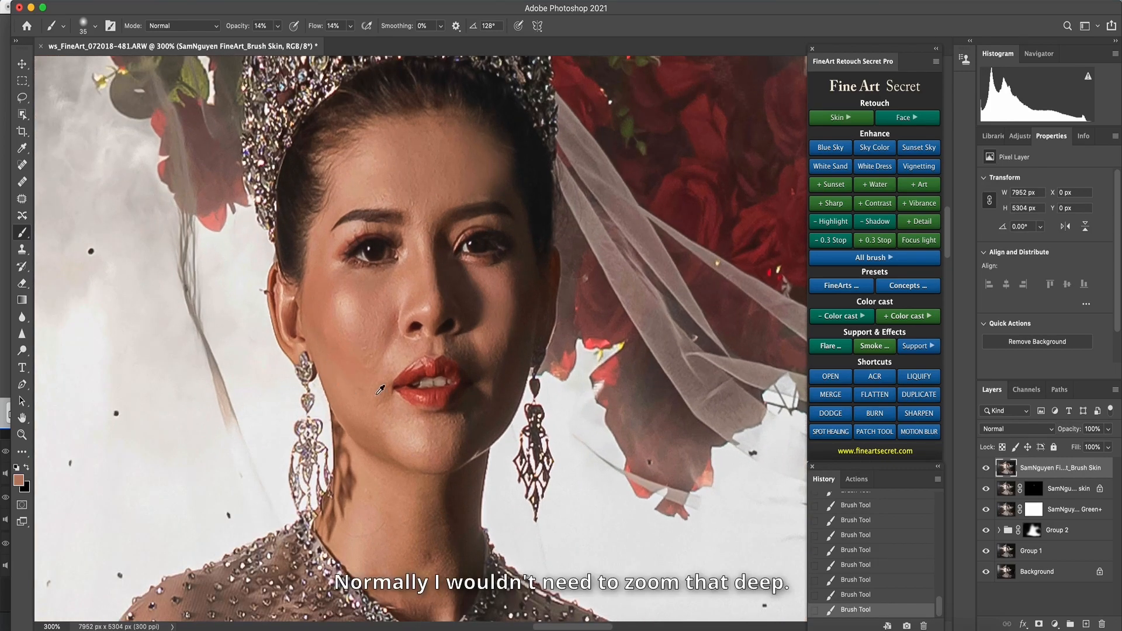
pyautogui.keyDown('alt'); pyautogui.click(384, 361); pyautogui.keyUp('alt')
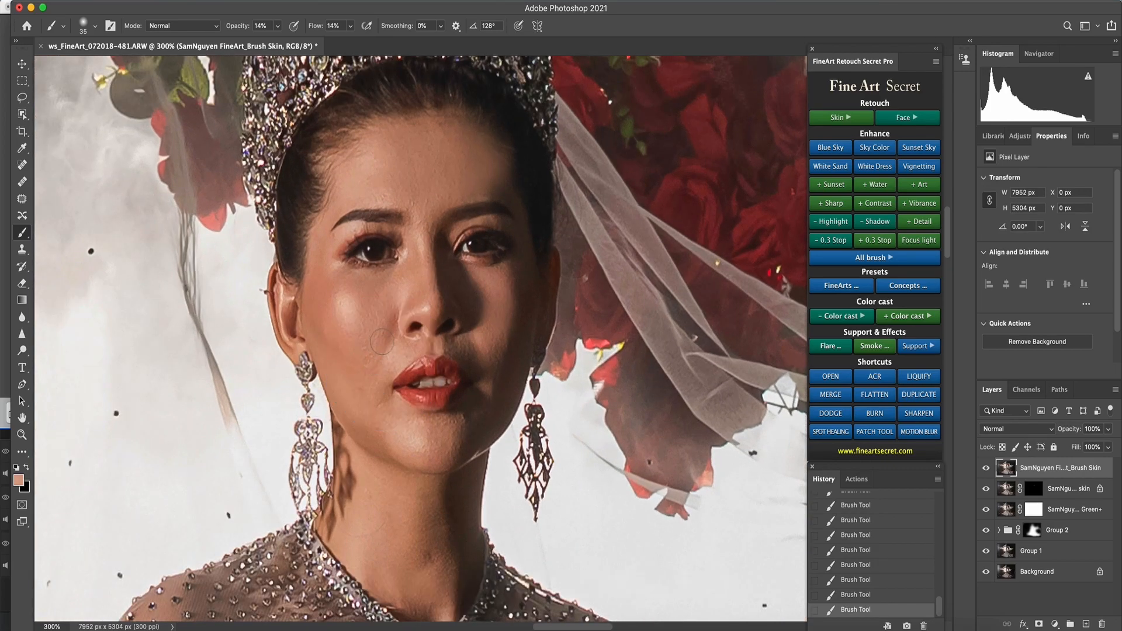
pyautogui.keyDown('alt'); pyautogui.click(357, 372); pyautogui.keyUp('alt')
pyautogui.keyDown('alt'); pyautogui.click(494, 389); pyautogui.keyUp('alt')
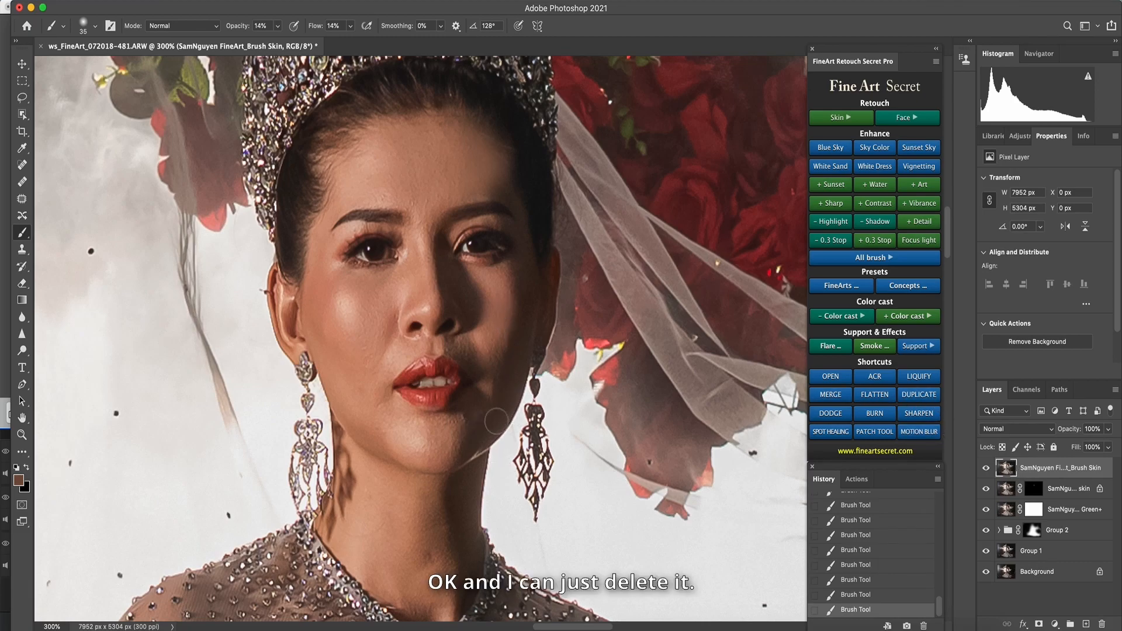
# Merge the retouching into a new layer and spot-heal blemishes near the mouth, nose bridge and cheek with a 9 px brush
pyautogui.click(832, 398)
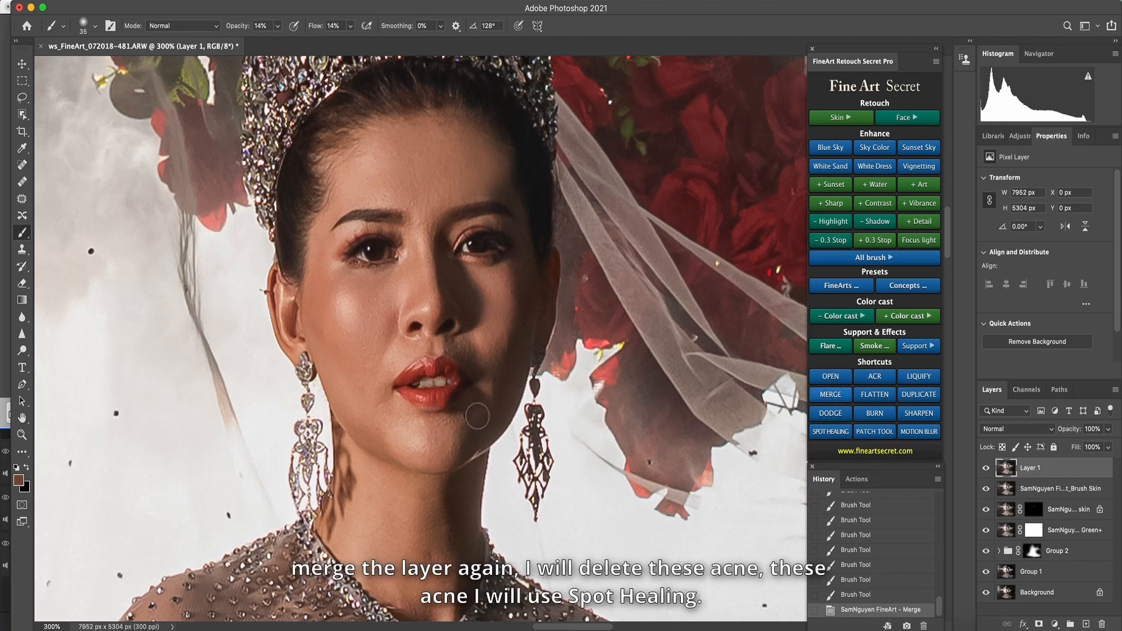
pyautogui.click(831, 432)
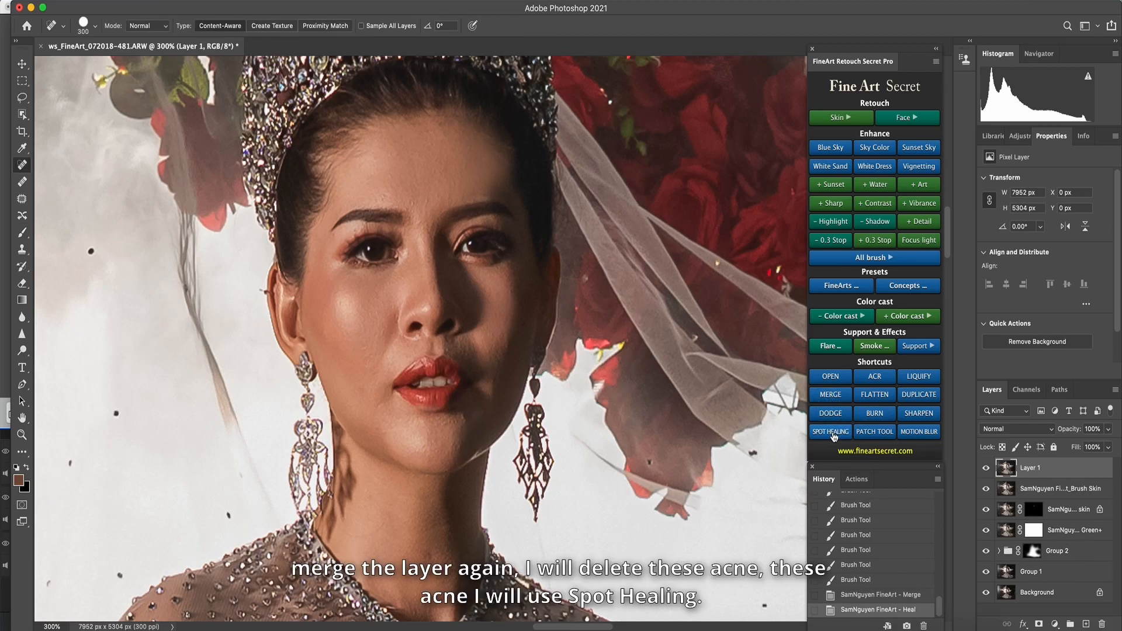
pyautogui.press('[')
pyautogui.press('[')
pyautogui.press('[')
pyautogui.press('[')
pyautogui.press('[')
pyautogui.press('[')
pyautogui.press('[')
pyautogui.press('[')
pyautogui.press('[')
pyautogui.press('[')
pyautogui.press('[')
pyautogui.press('[')
pyautogui.press('[')
pyautogui.press('[')
pyautogui.press('[')
pyautogui.press('[')
pyautogui.press('[')
pyautogui.press('[')
pyautogui.press('[')
pyautogui.press('[')
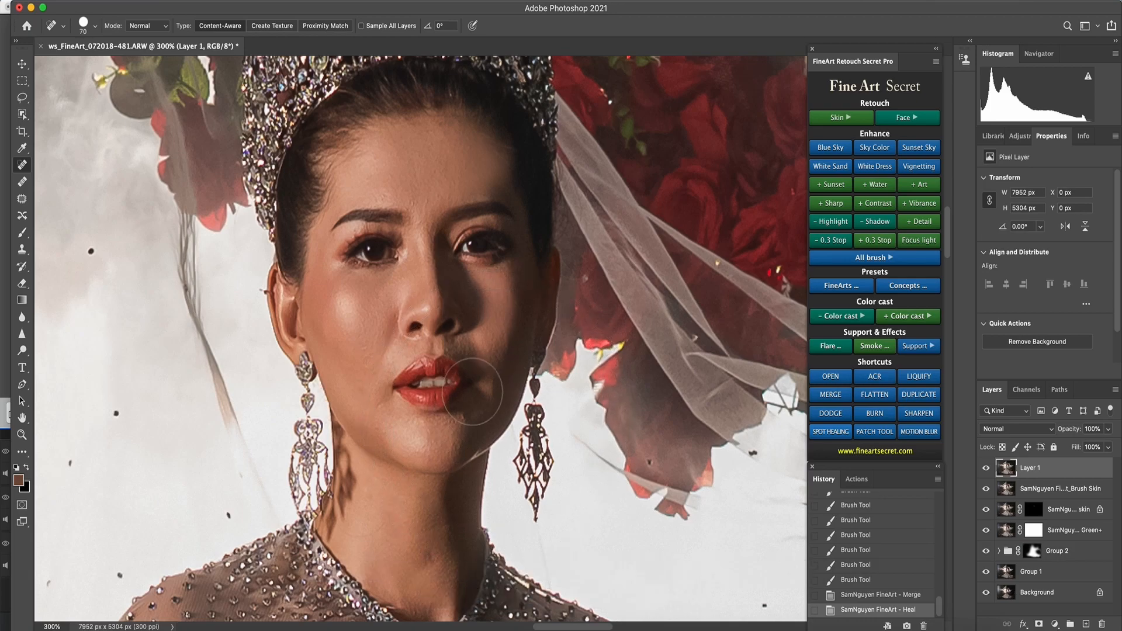
pyautogui.click(462, 416)
pyautogui.click(460, 417)
pyautogui.click(482, 420)
pyautogui.click(422, 257)
pyautogui.click(383, 328)
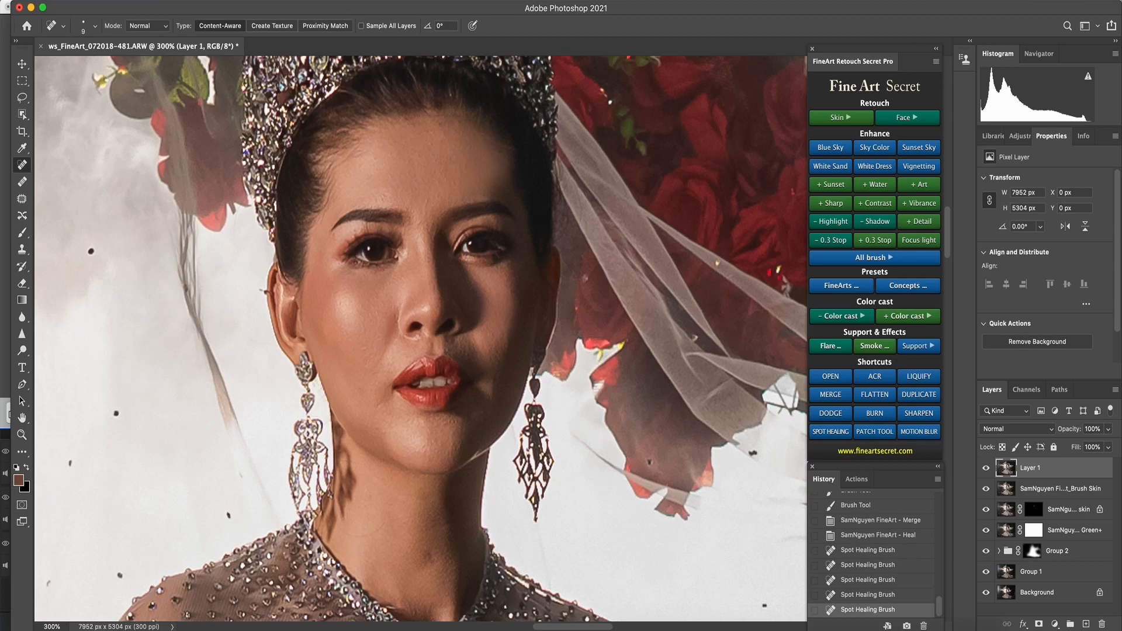
# Spot-heal the small blemishes on the forehead and between the eyebrows
pyautogui.click(439, 172)
pyautogui.click(380, 202)
pyautogui.click(383, 192)
pyautogui.press('[')
pyautogui.click(421, 219)
pyautogui.click(424, 203)
pyautogui.click(439, 190)
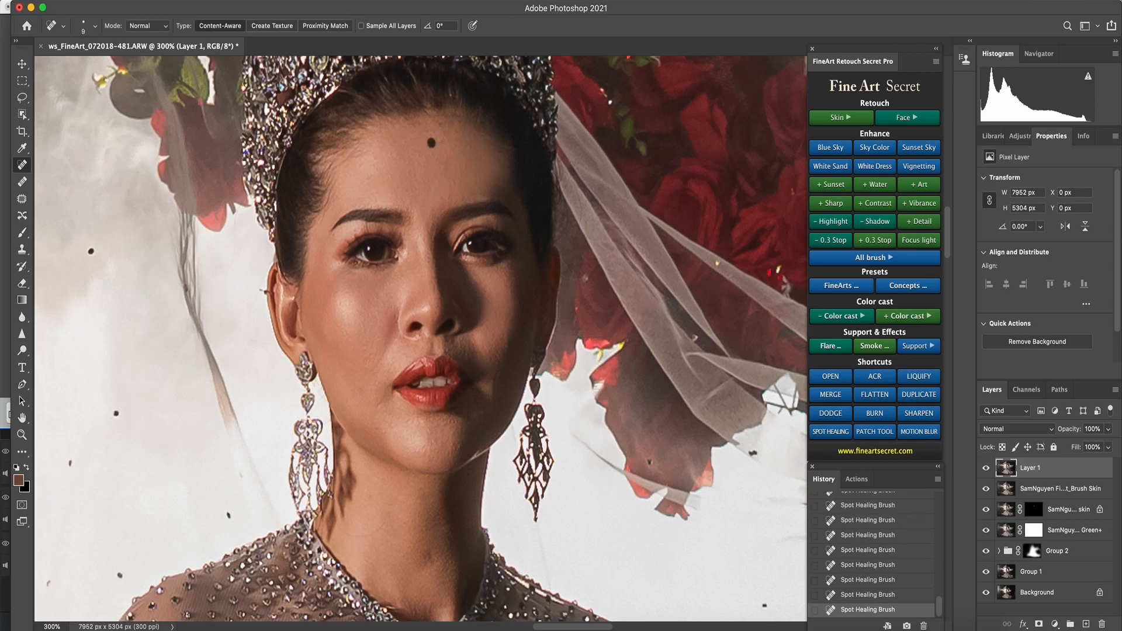
# Add the White Skin 3 effect and paint its mask over the bride's face with a large white brush to brighten it
pyautogui.press('super+0')
pyautogui.press('super+1')
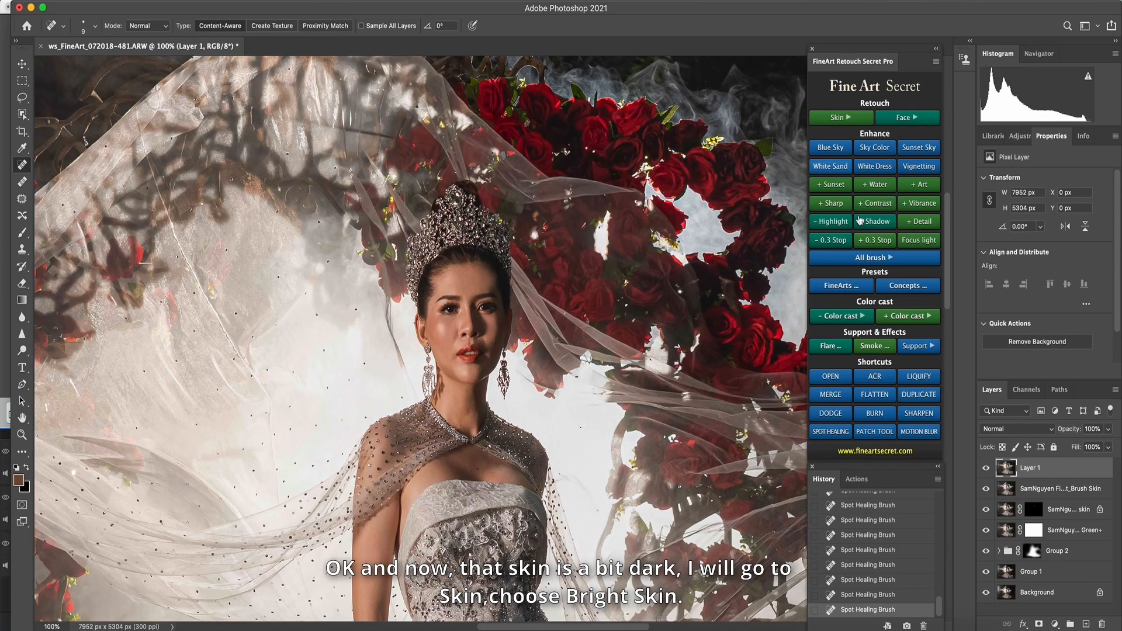
pyautogui.click(848, 117)
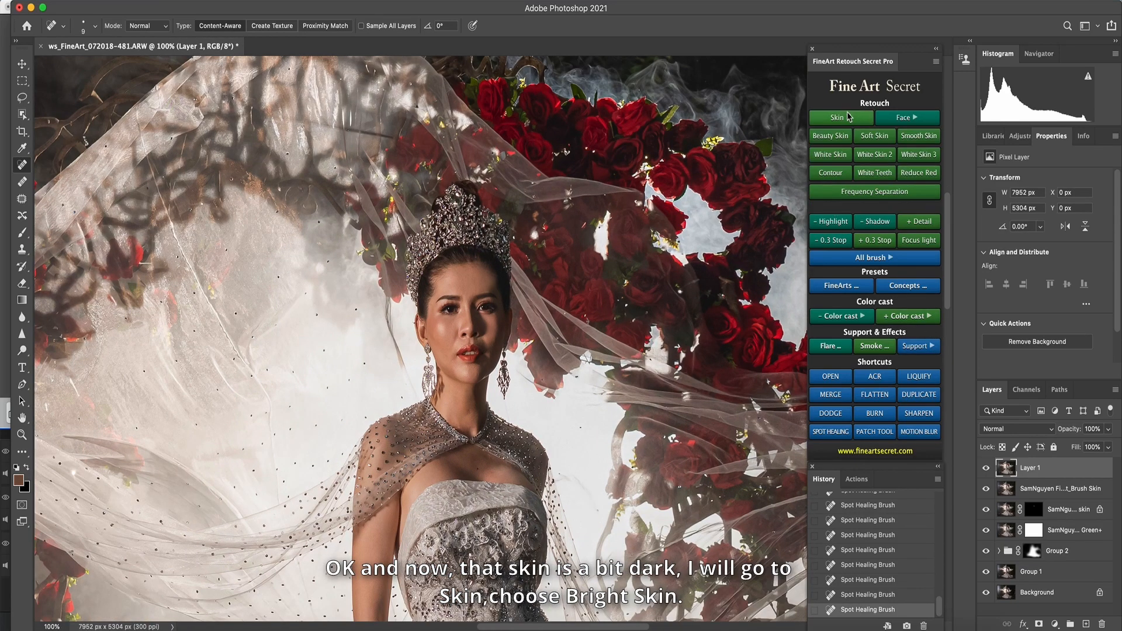
pyautogui.click(919, 154)
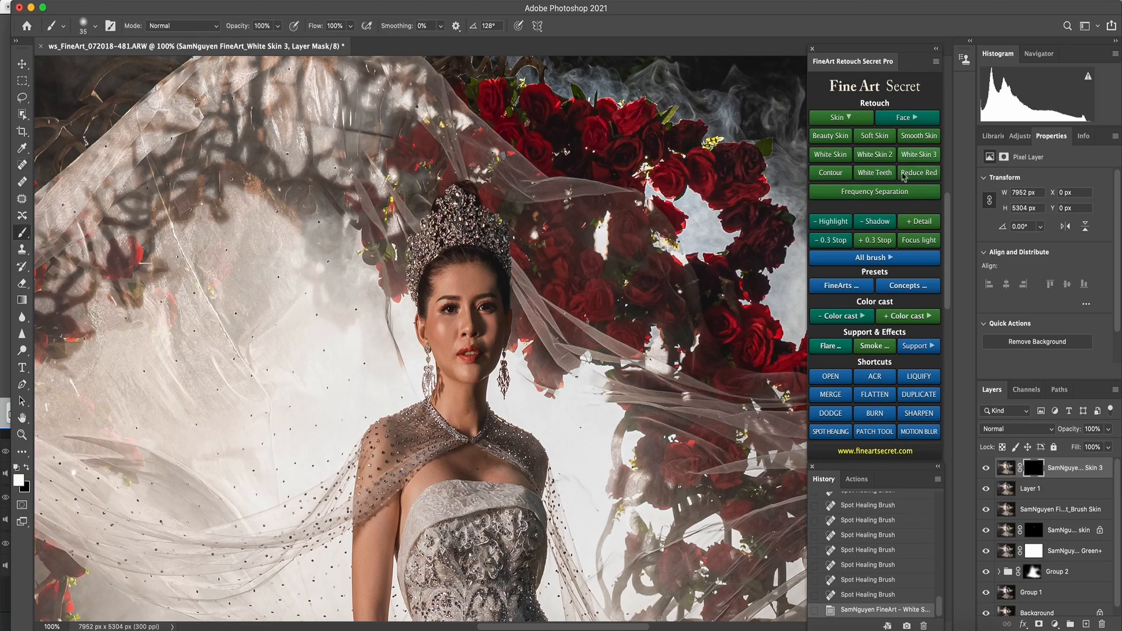
pyautogui.press(']')
pyautogui.press(']')
pyautogui.press(']')
pyautogui.press(']')
pyautogui.press(']')
pyautogui.press(']')
pyautogui.press(']')
pyautogui.press(']')
pyautogui.press(']')
pyautogui.press(']')
pyautogui.press(']')
pyautogui.press(']')
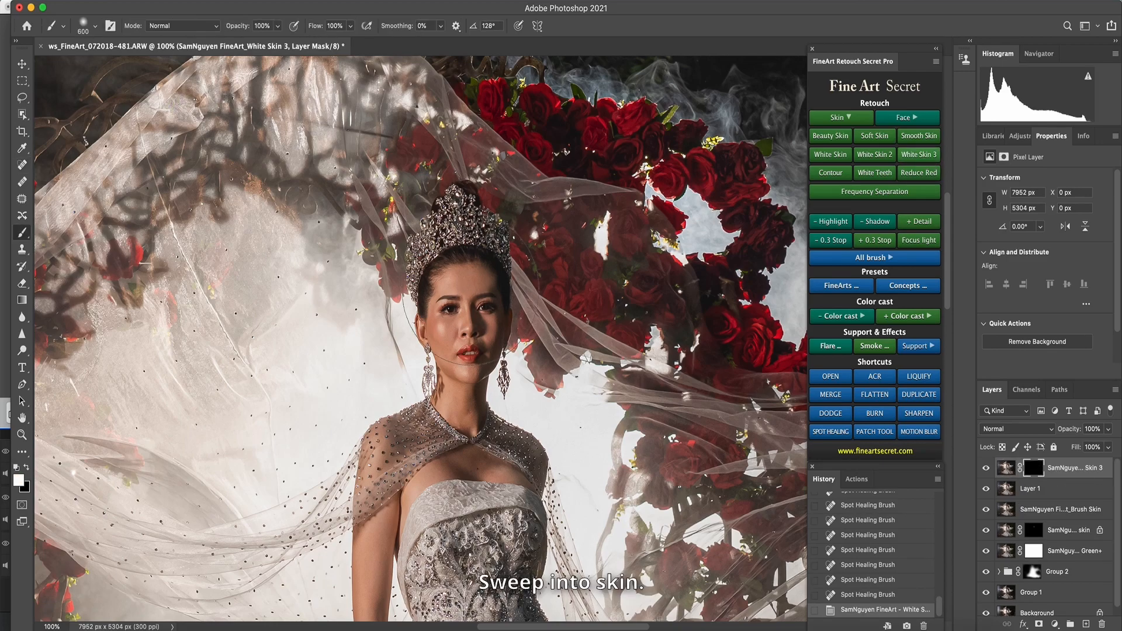
pyautogui.click(456, 316)
pyautogui.click(465, 367)
pyautogui.click(473, 301)
pyautogui.click(469, 295)
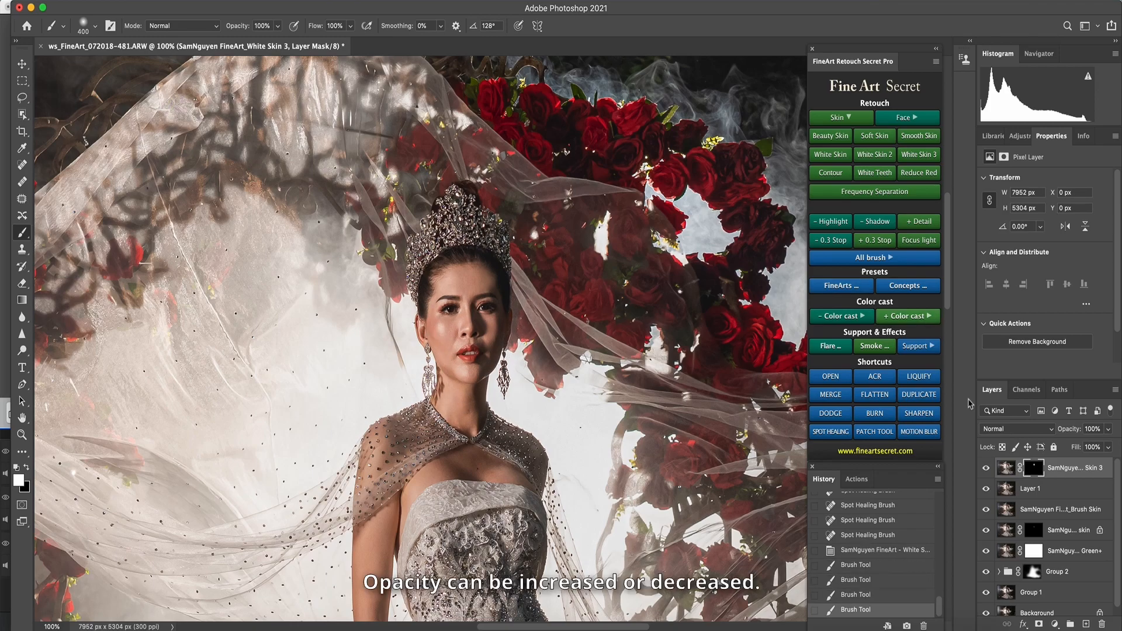
# Reduce the White Skin 3 layer's opacity to 76% and compare the face with and without it
pyautogui.click(1107, 430)
pyautogui.moveTo(1111, 446); pyautogui.dragTo(1095, 447)
pyautogui.click(986, 467)
pyautogui.click(986, 467)
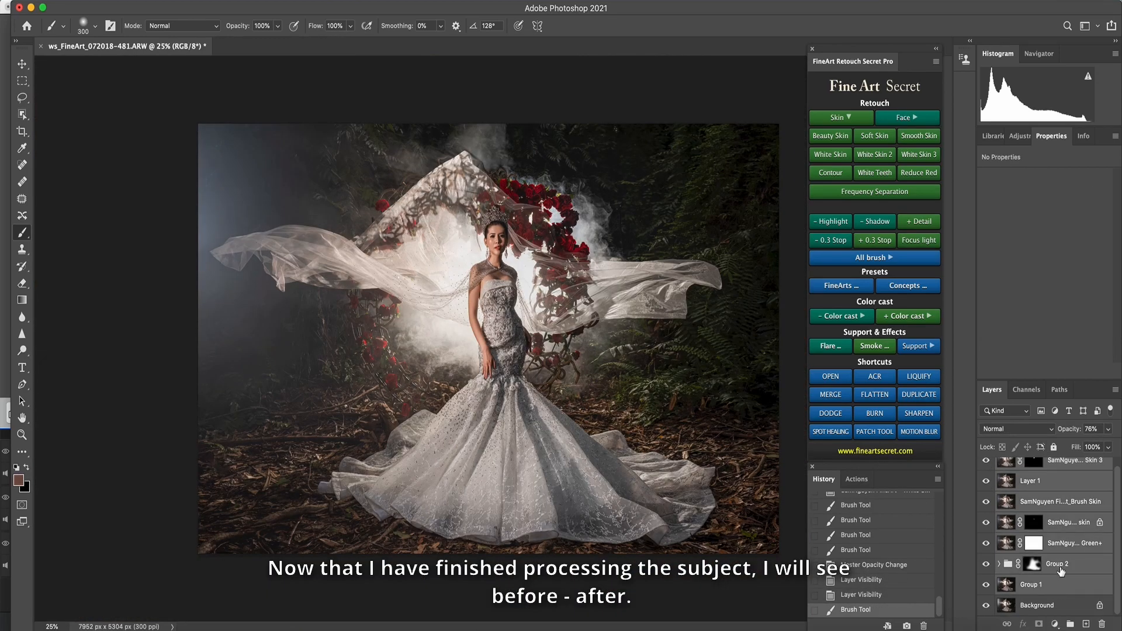
# Group and merge all layers above the Background into one and compare the result with the original photo
pyautogui.press('super+g')
pyautogui.press('super+e')
pyautogui.click(986, 467)
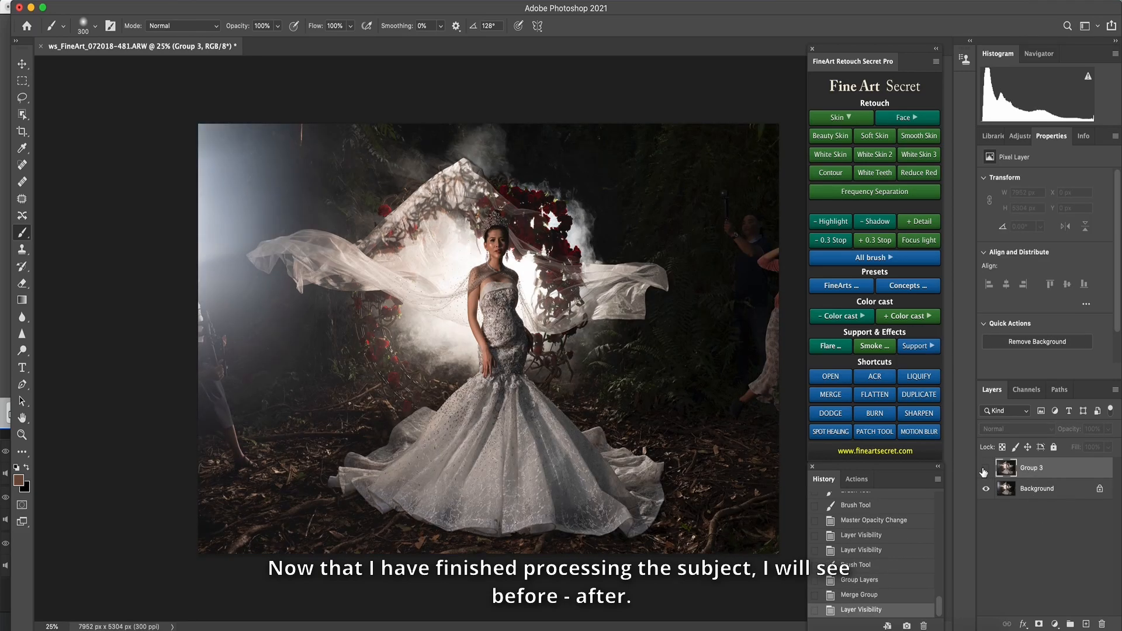
pyautogui.click(986, 467)
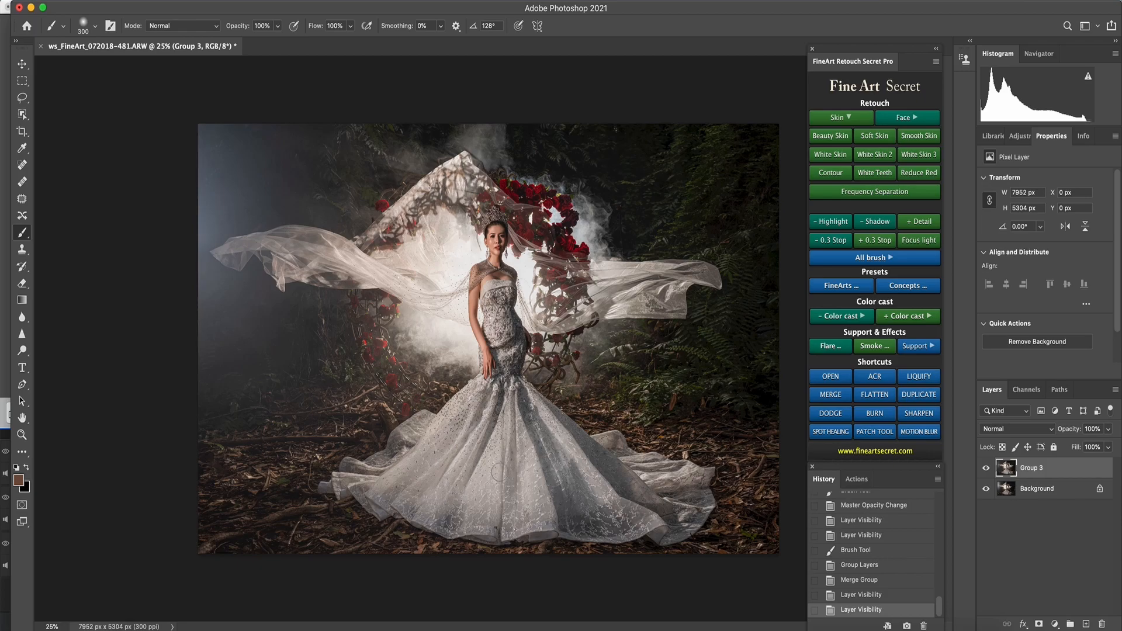
# Apply the negative White balance color cast correction and compare the photo with and without it
pyautogui.click(838, 317)
pyautogui.click(856, 395)
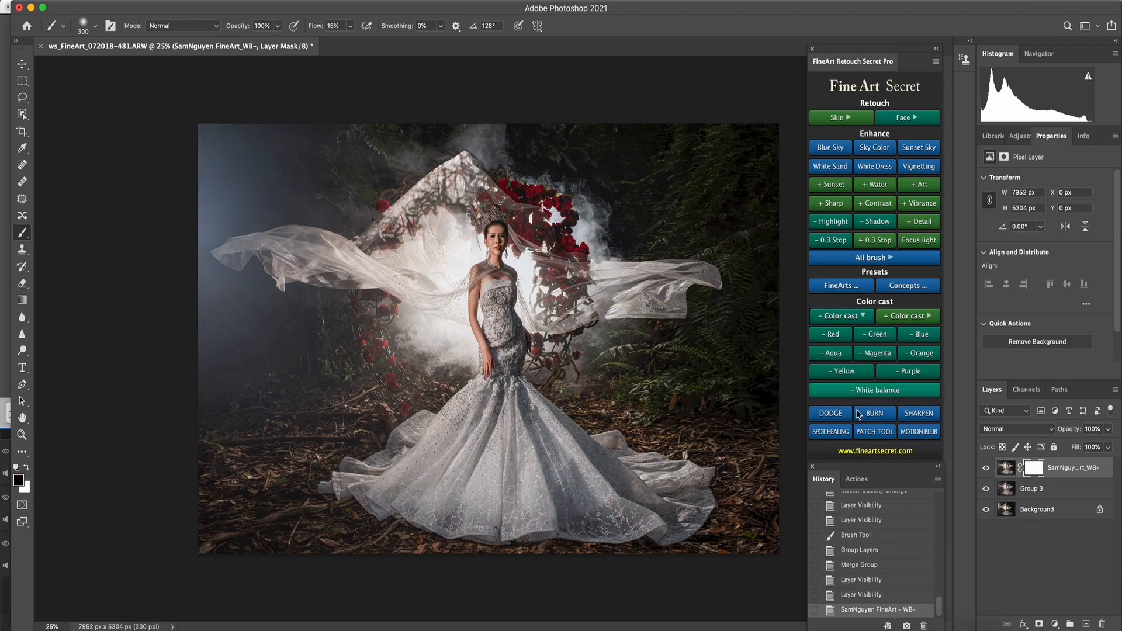
pyautogui.click(986, 468)
pyautogui.click(986, 468)
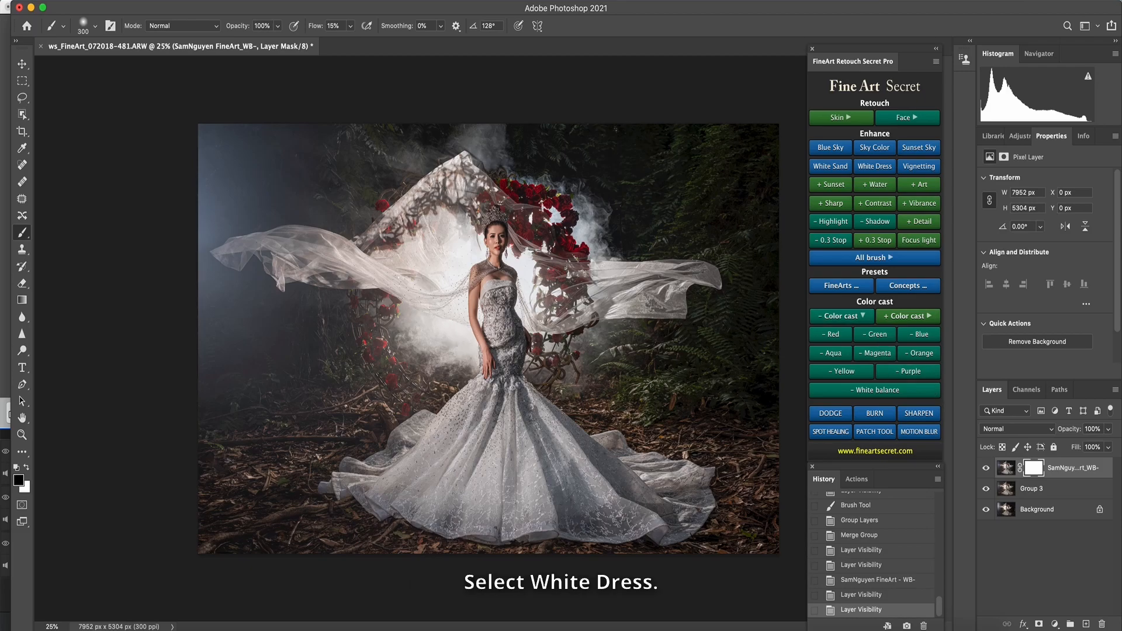
# Add the White Dress effect, compare the photo with and without it, and set its layer opacity to 39%
pyautogui.click(875, 169)
pyautogui.click(986, 468)
pyautogui.click(986, 468)
pyautogui.moveTo(1107, 429); pyautogui.dragTo(1075, 448)
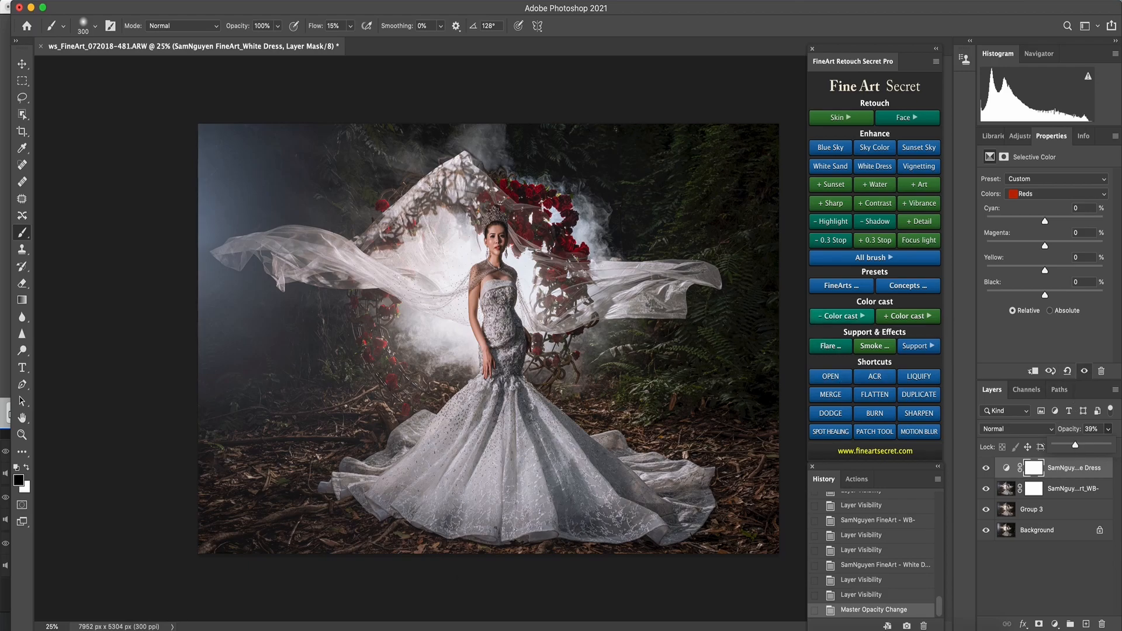
pyautogui.click(329, 58)
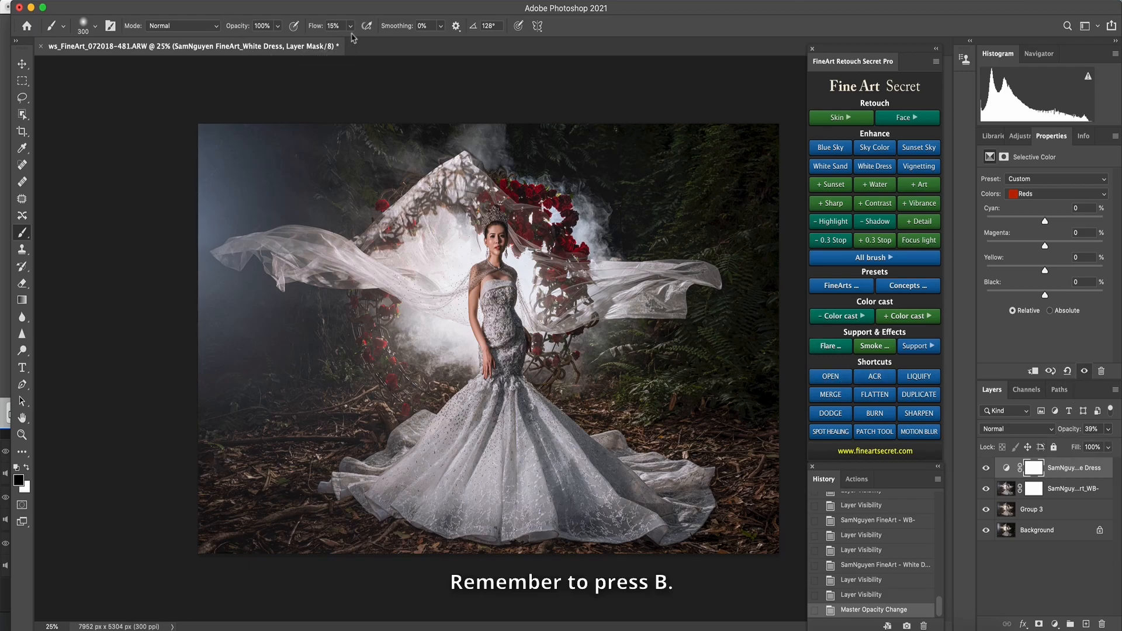
# Set the brush flow to 100% and paint black on the White Dress mask over the background around the dress, with brush sizes 1700 to 2000
pyautogui.click(353, 27)
pyautogui.moveTo(349, 42); pyautogui.dragTo(489, 59)
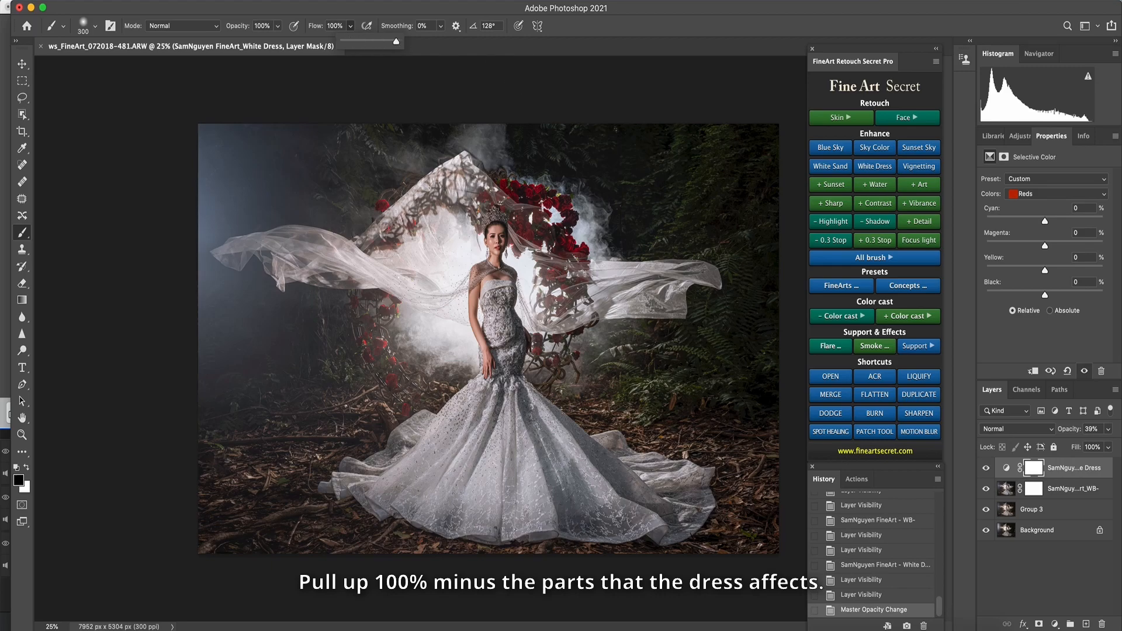
pyautogui.click(407, 311)
pyautogui.press(']')
pyautogui.press(']')
pyautogui.press(']')
pyautogui.press(']')
pyautogui.press(']')
pyautogui.press(']')
pyautogui.press(']')
pyautogui.press(']')
pyautogui.press(']')
pyautogui.press(']')
pyautogui.press(']')
pyautogui.press(']')
pyautogui.press(']')
pyautogui.press(']')
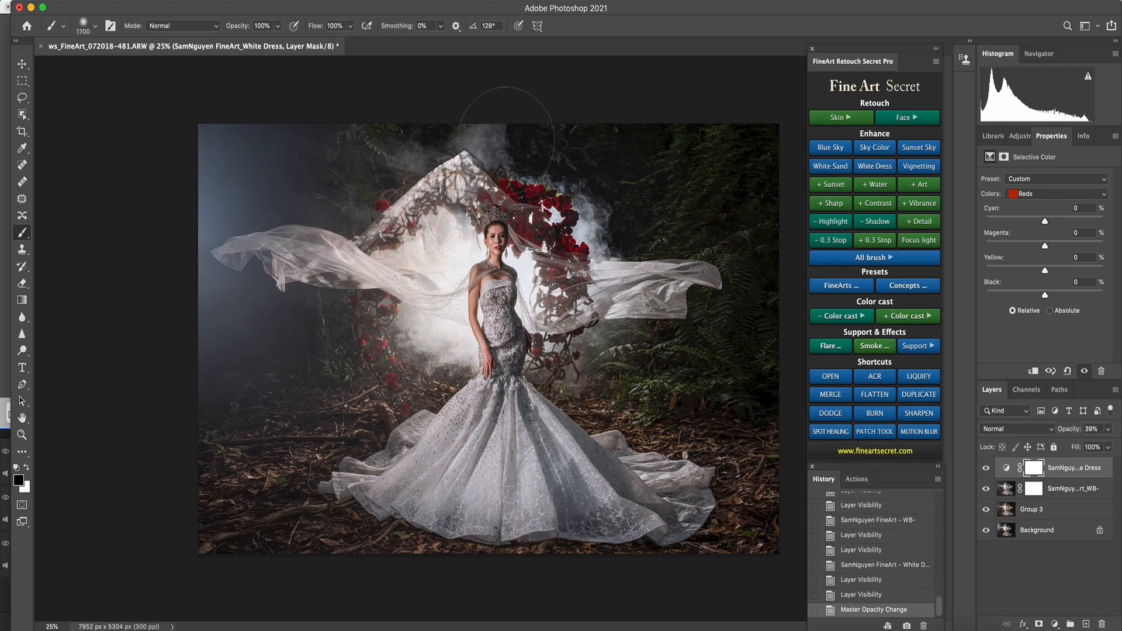
pyautogui.moveTo(570, 237)
pyautogui.mouseDown()
pyautogui.moveTo(666, 270)
pyautogui.moveTo(667, 318)
pyautogui.mouseUp()
pyautogui.press(']')
pyautogui.press(']')
pyautogui.press(']')
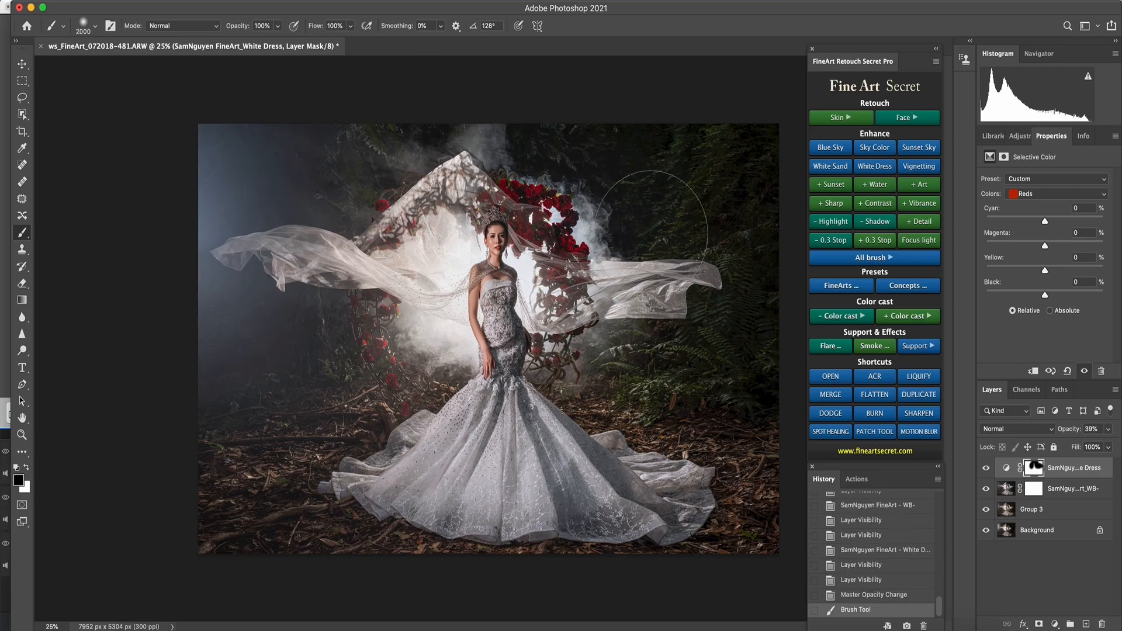
pyautogui.moveTo(670, 292); pyautogui.dragTo(775, 289)
pyautogui.moveTo(683, 351); pyautogui.dragTo(794, 315)
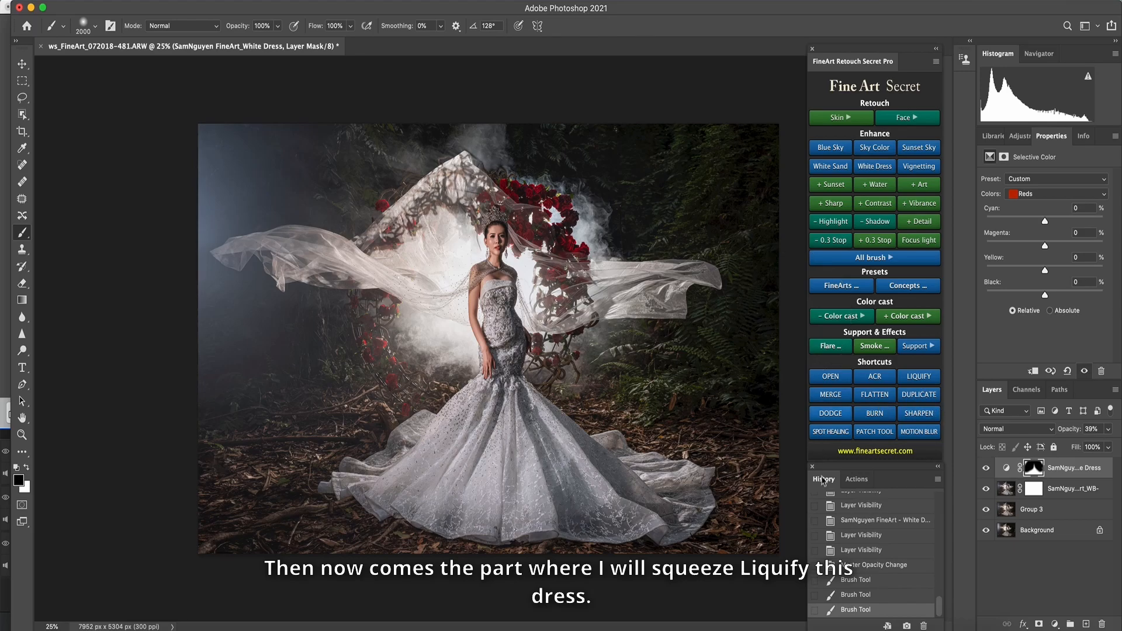
# Group the White Dress and WB- layers and merge them into a single layer
pyautogui.keyDown('shift'); pyautogui.click(1062, 491); pyautogui.keyUp('shift')
pyautogui.press('super+g')
pyautogui.press('super+e')
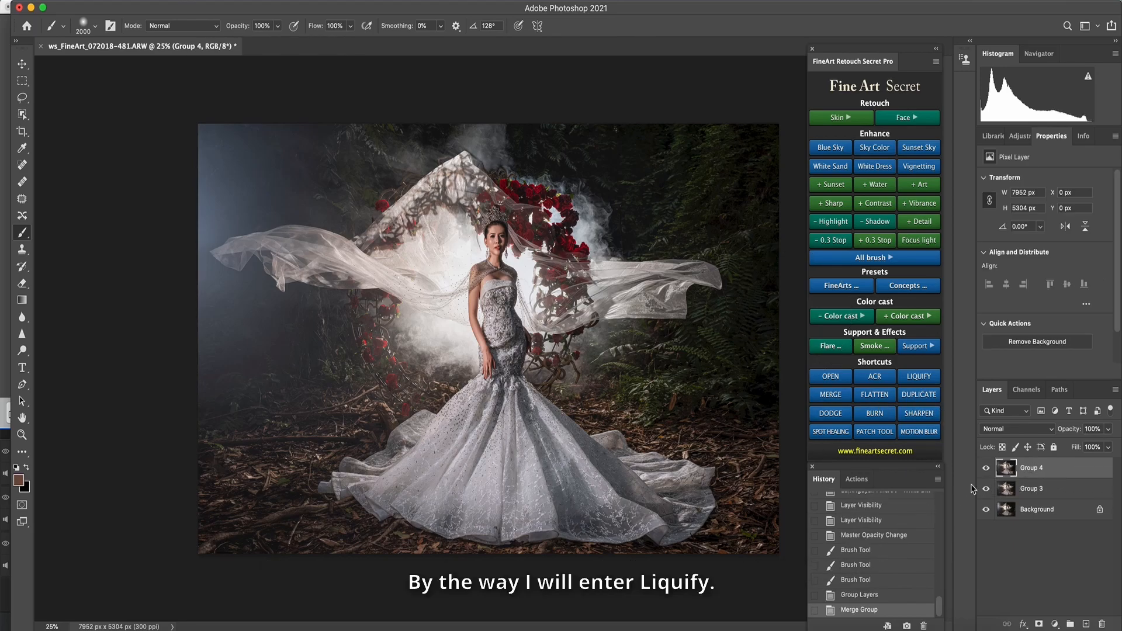
# Open the merged layer in Liquify and push the skirt's right edge inward with a large Forward Warp brush
pyautogui.click(930, 369)
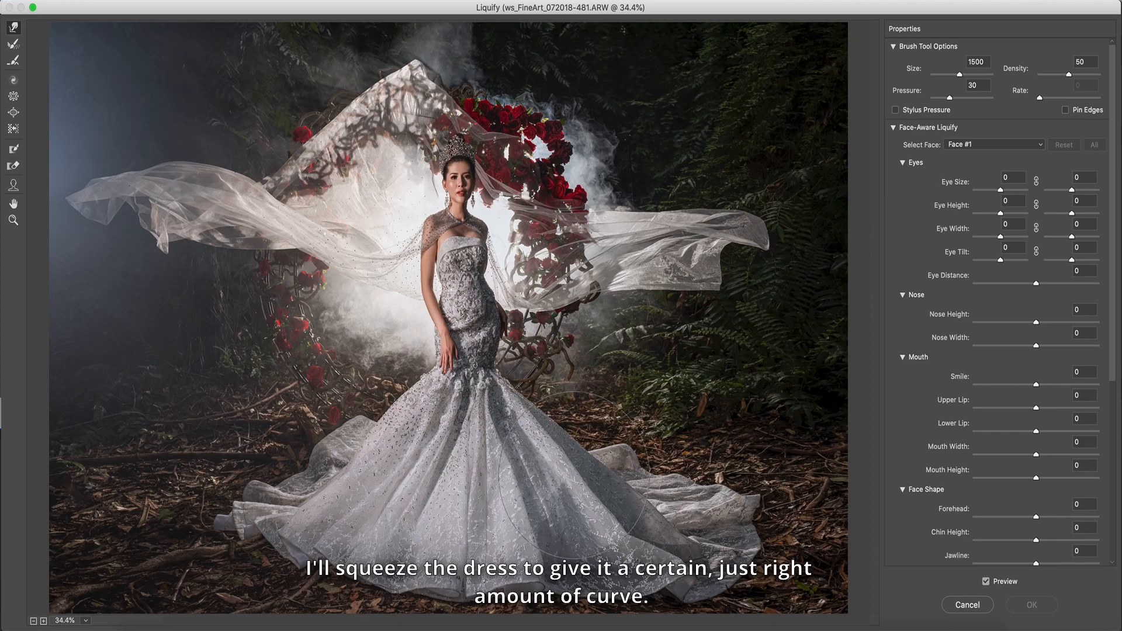
pyautogui.press(']')
pyautogui.press(']')
pyautogui.press(']')
pyautogui.press(']')
pyautogui.press(']')
pyautogui.moveTo(599, 447); pyautogui.dragTo(570, 480)
# Slim the bride's waist and shoulder in Liquify with the Forward Warp brush at sizes of about 600 to 700
pyautogui.press('[')
pyautogui.press('[')
pyautogui.press('[')
pyautogui.press('[')
pyautogui.press('[')
pyautogui.press('[')
pyautogui.press('[')
pyautogui.press('[')
pyautogui.press('[')
pyautogui.press('[')
pyautogui.press('[')
pyautogui.press('[')
pyautogui.press('[')
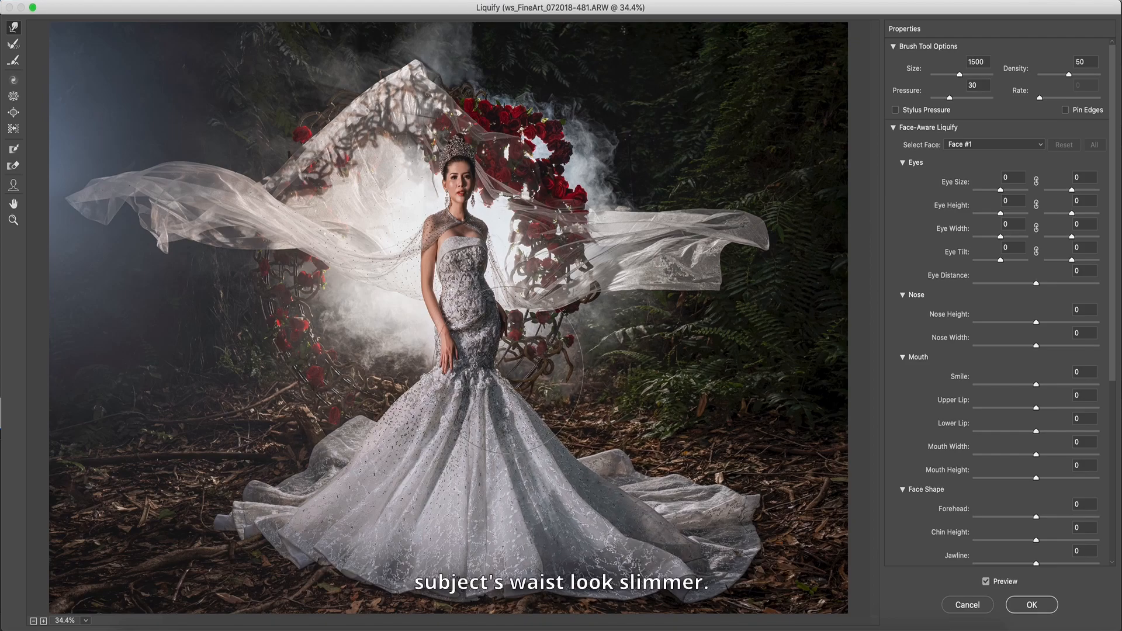
pyautogui.press('[')
pyautogui.press('[')
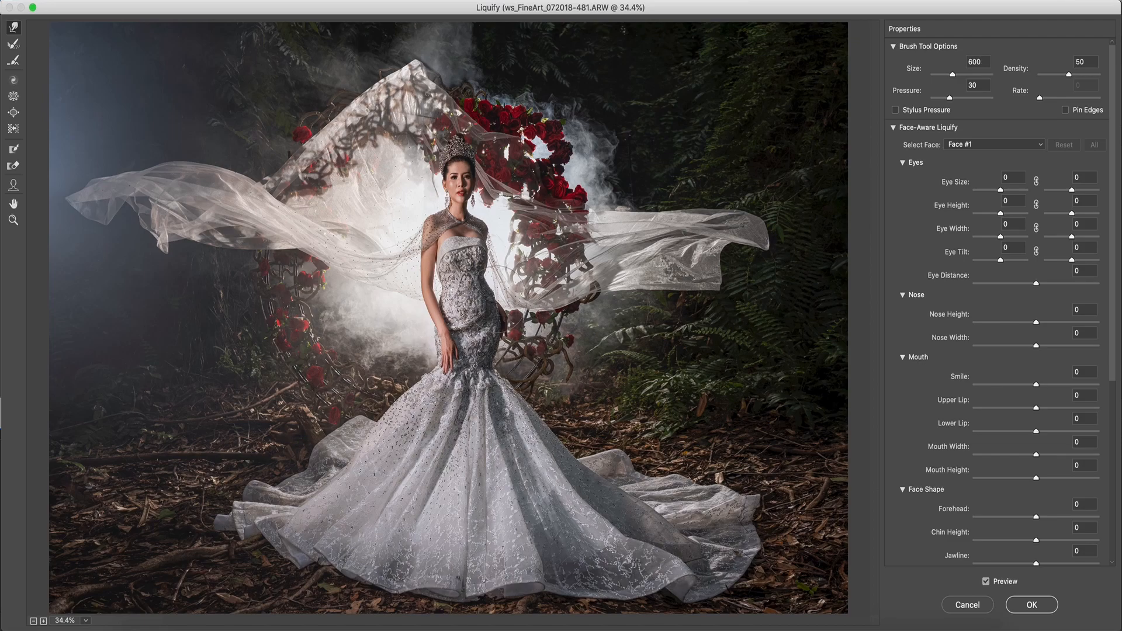
pyautogui.press('[')
pyautogui.press(']')
pyautogui.press(']')
pyautogui.press(']')
pyautogui.press(']')
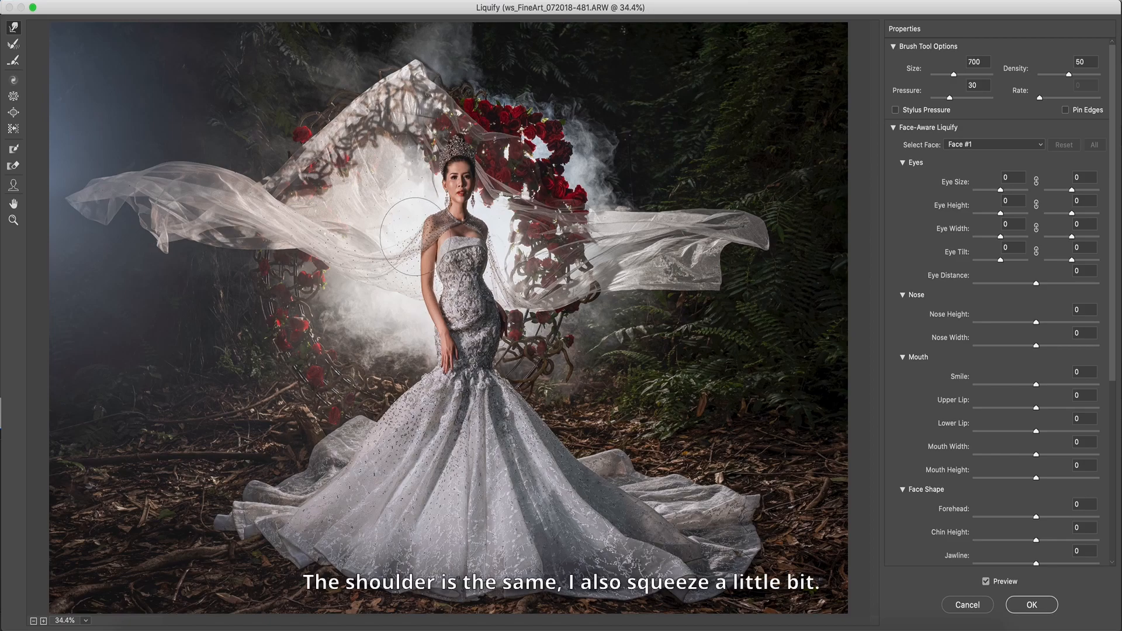
# Curve the folds of the skirt with the Twirl Clockwise tool, varying the brush size between 1700 and 1900
pyautogui.press(']')
pyautogui.press(']')
pyautogui.press(']')
pyautogui.press(']')
pyautogui.press(']')
pyautogui.press(']')
pyautogui.press(']')
pyautogui.press(']')
pyautogui.press(']')
pyautogui.press('[')
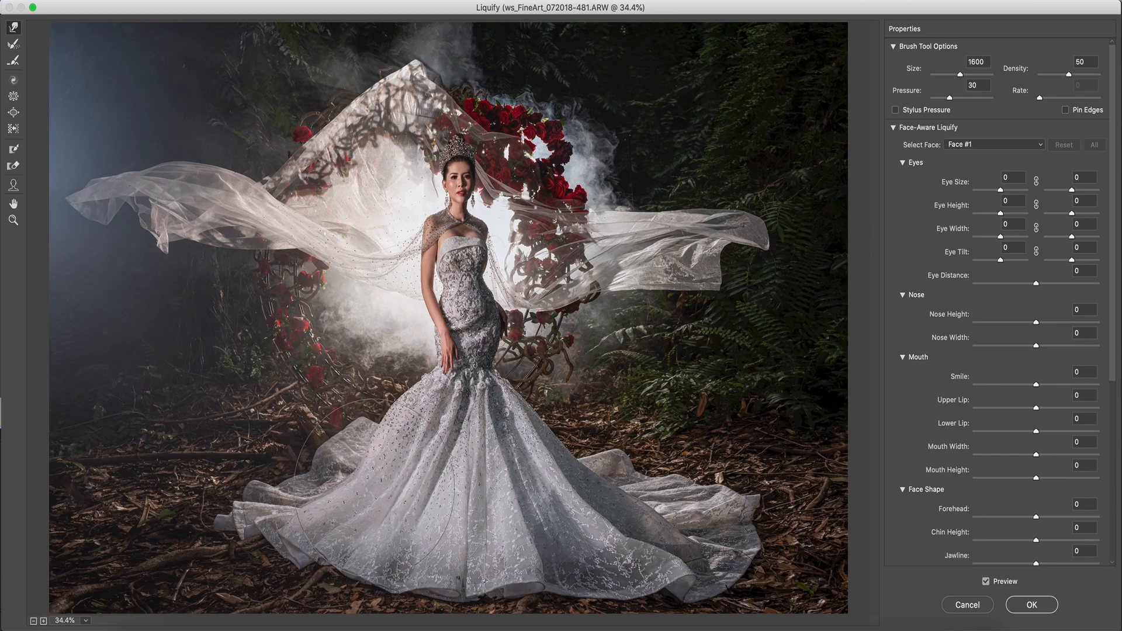
pyautogui.press(']')
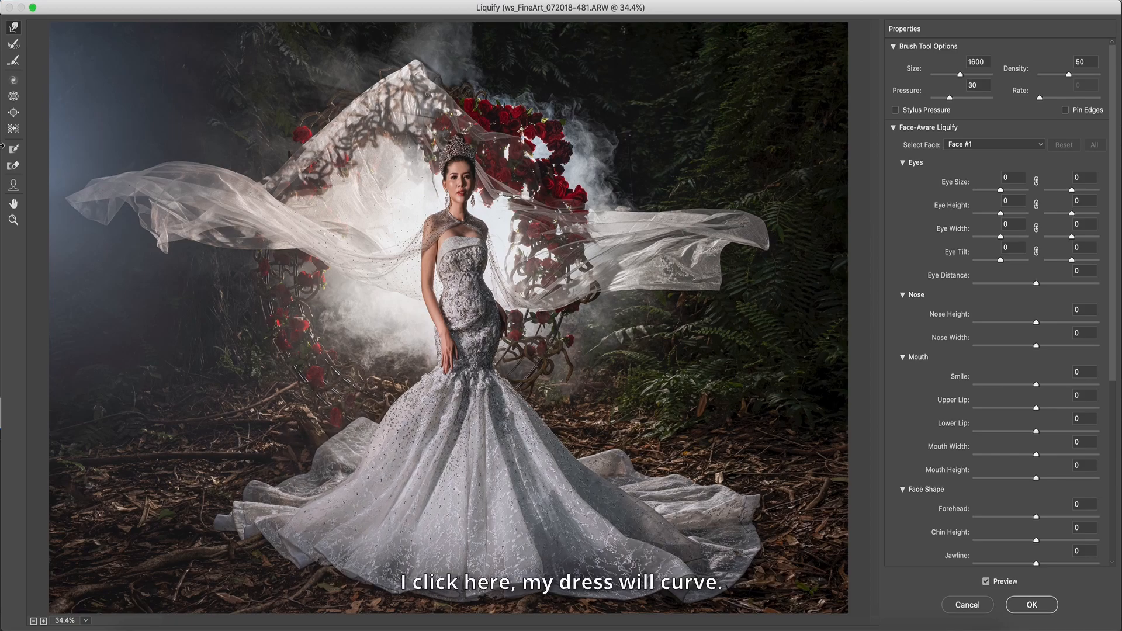
pyautogui.press('[')
pyautogui.press('[')
pyautogui.press('[')
pyautogui.press('[')
pyautogui.press('[')
pyautogui.press(']')
pyautogui.moveTo(427, 485); pyautogui.dragTo(424, 474)
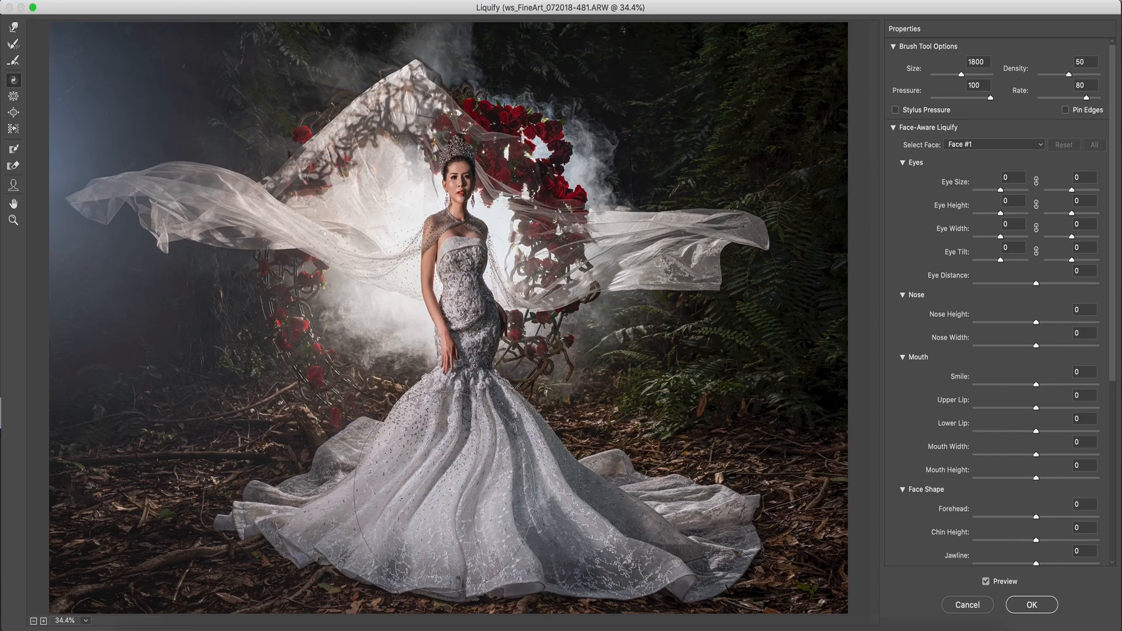
pyautogui.click(361, 481)
pyautogui.press('[')
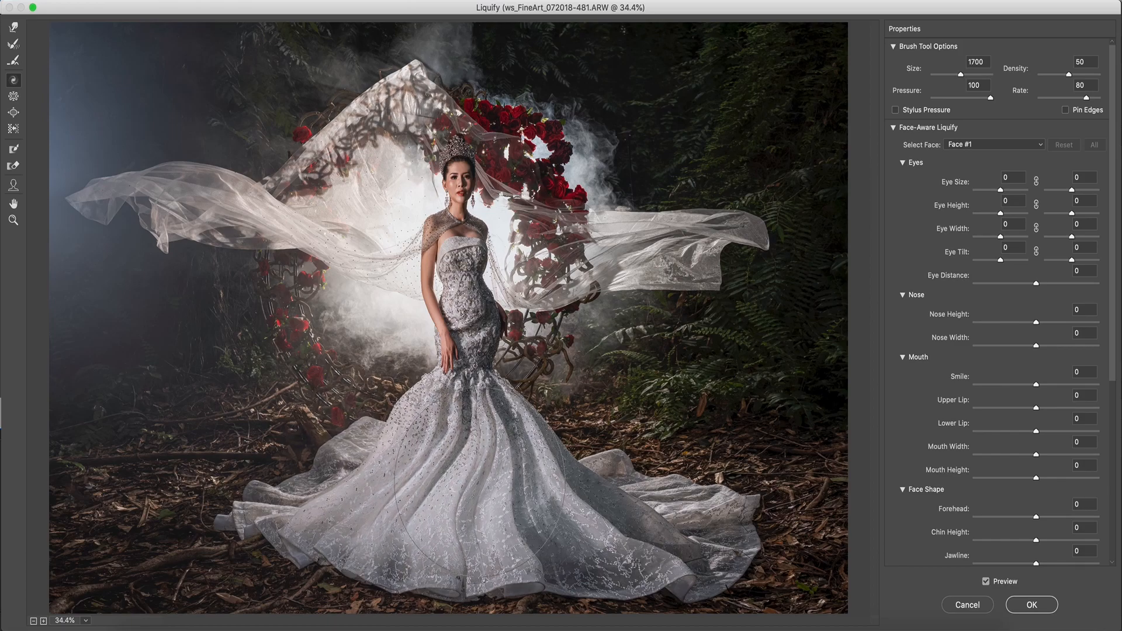
pyautogui.press(']')
pyautogui.press(']')
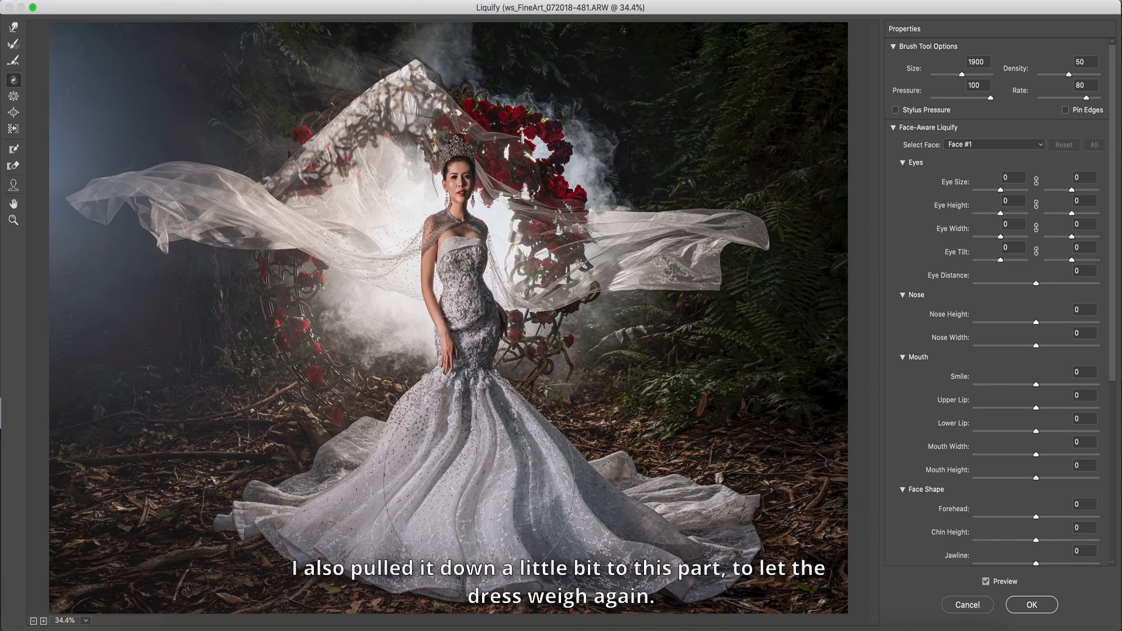
# Enlarge the Forward Warp brush and pull the skirt's lower-left hem outward
pyautogui.press('w')
pyautogui.press(']')
pyautogui.press(']')
pyautogui.press(']')
pyautogui.press(']')
pyautogui.press(']')
pyautogui.press(']')
pyautogui.press(']')
pyautogui.press(']')
pyautogui.moveTo(330, 554); pyautogui.dragTo(222, 585)
# Pull the skirt's bottom hem downward with the Forward Warp brush enlarged to 2800, and apply the Liquify changes
pyautogui.press(']')
pyautogui.press(']')
pyautogui.moveTo(286, 556)
pyautogui.mouseDown()
pyautogui.moveTo(263, 571)
pyautogui.moveTo(308, 556)
pyautogui.moveTo(283, 579)
pyautogui.mouseUp()
pyautogui.moveTo(461, 571); pyautogui.dragTo(459, 586)
pyautogui.press(']')
pyautogui.press(']')
pyautogui.moveTo(351, 577); pyautogui.dragTo(350, 598)
pyautogui.moveTo(289, 563); pyautogui.dragTo(270, 573)
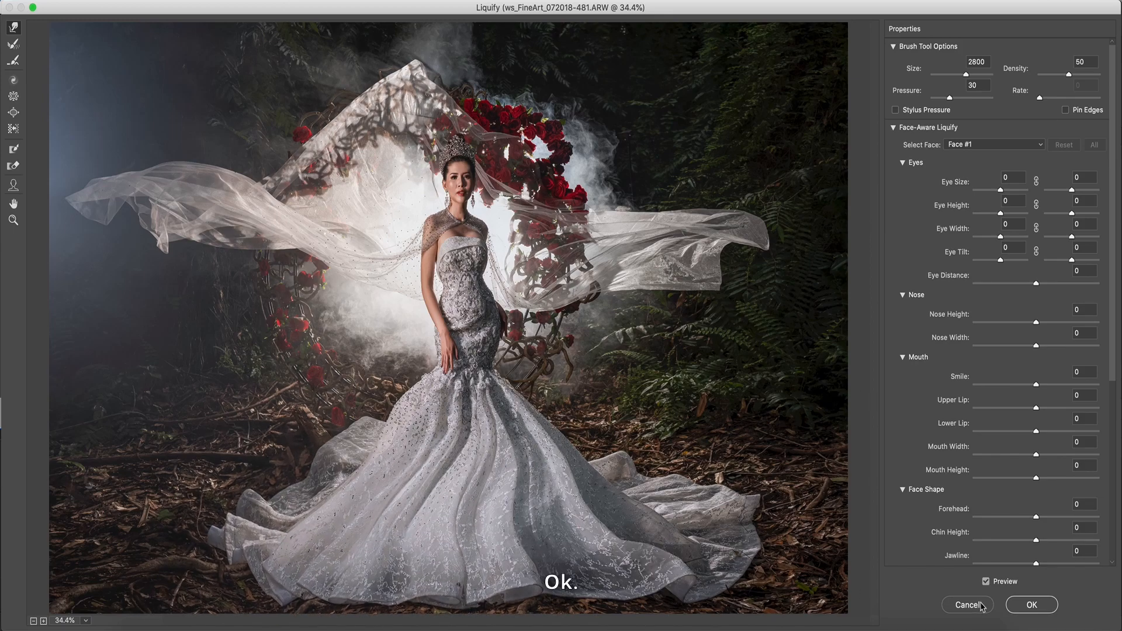
pyautogui.click(1027, 611)
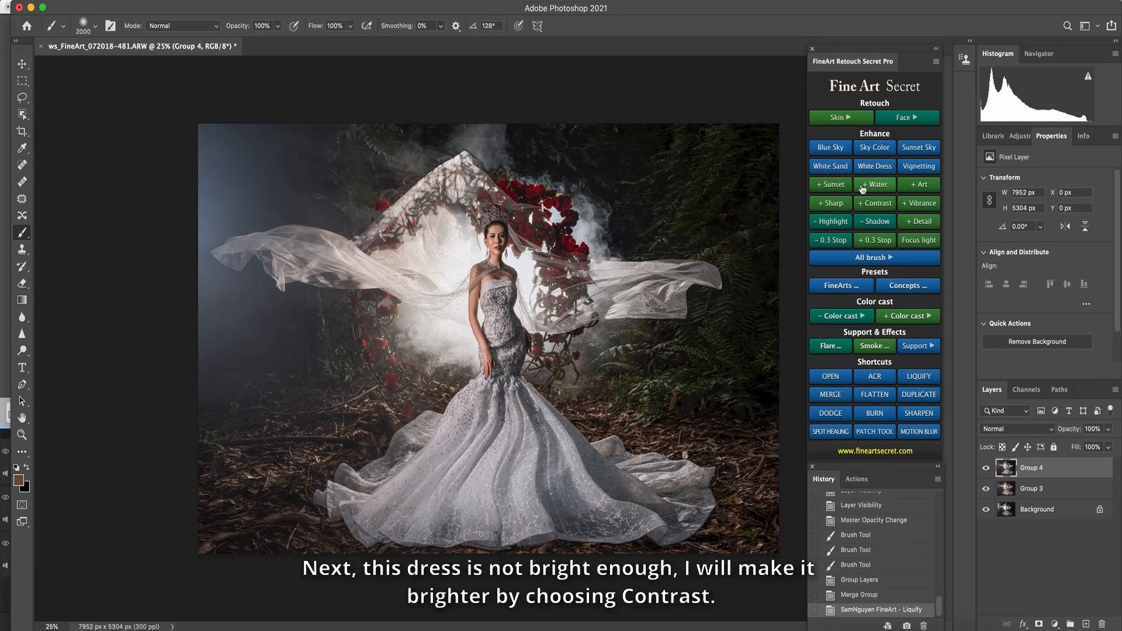
# Add the brushable + Contrast effect from the All brush group above Group 4
pyautogui.click(859, 258)
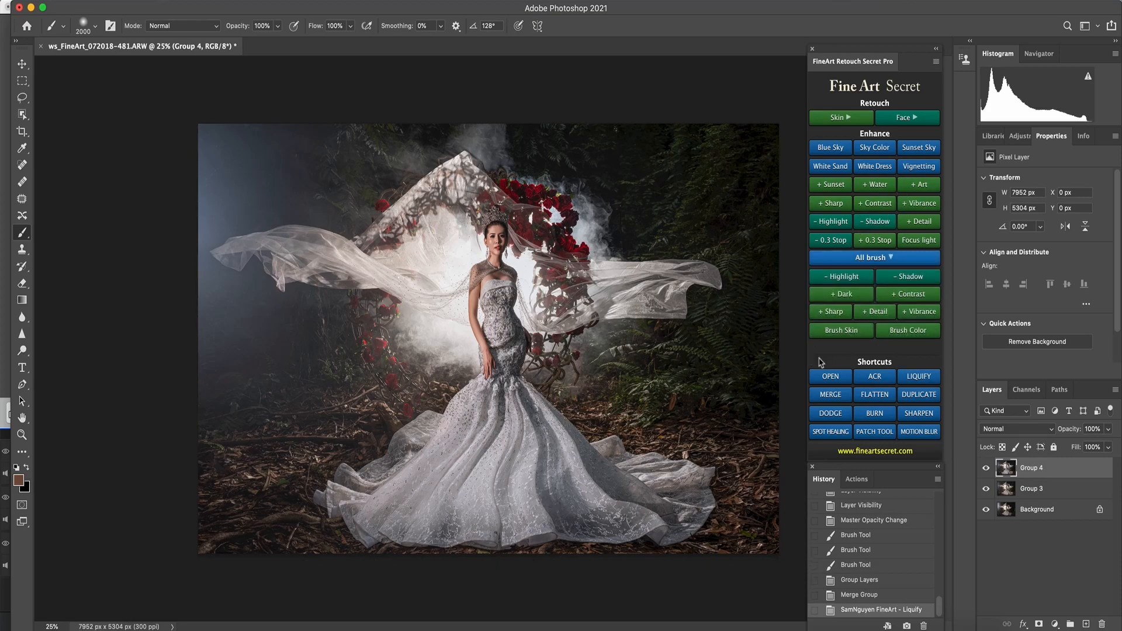
pyautogui.click(895, 301)
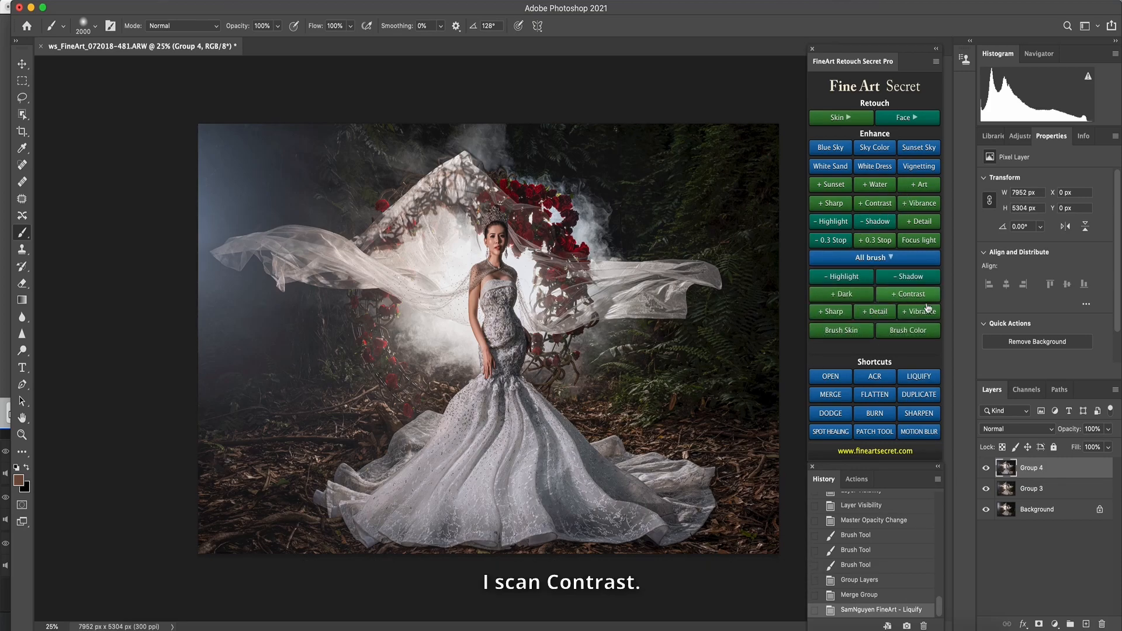
pyautogui.click(917, 298)
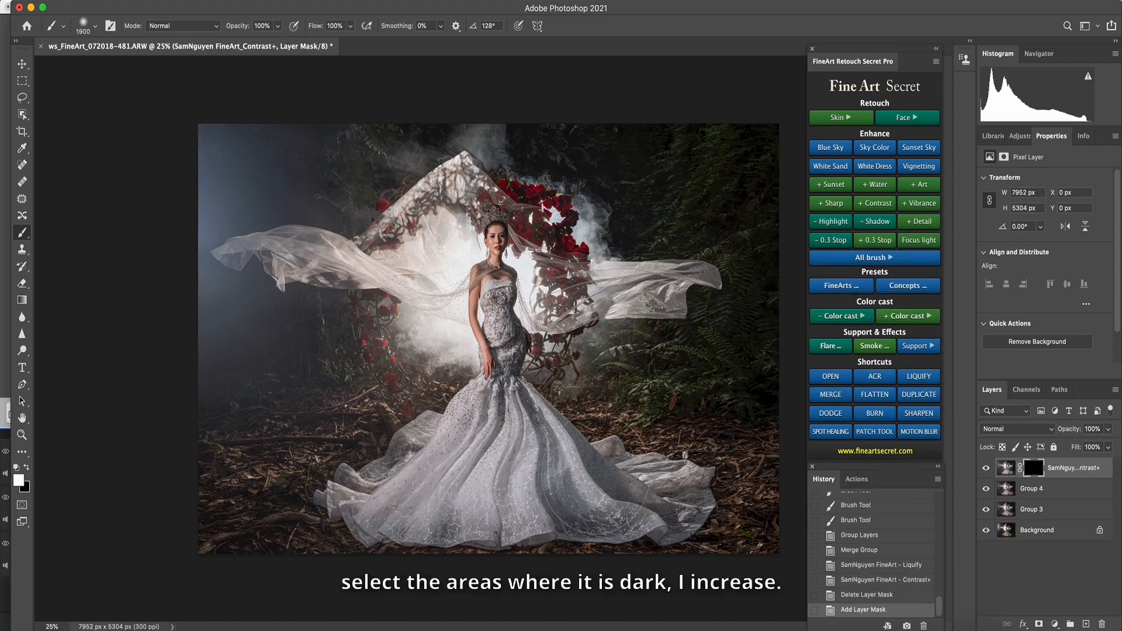
# Paint the contrast effect onto the dark folds of the skirt's right side with a smaller brush, undoing one excess stroke
pyautogui.press('[')
pyautogui.press('[')
pyautogui.press('[')
pyautogui.press('[')
pyautogui.press('[')
pyautogui.press('[')
pyautogui.press('[')
pyautogui.press('[')
pyautogui.press('[')
pyautogui.press('[')
pyautogui.press('[')
pyautogui.press('[')
pyautogui.moveTo(597, 461)
pyautogui.mouseDown()
pyautogui.moveTo(670, 500)
pyautogui.moveTo(612, 458)
pyautogui.moveTo(689, 485)
pyautogui.moveTo(654, 517)
pyautogui.moveTo(608, 514)
pyautogui.moveTo(555, 503)
pyautogui.moveTo(562, 468)
pyautogui.mouseUp()
pyautogui.press(']')
pyautogui.press(']')
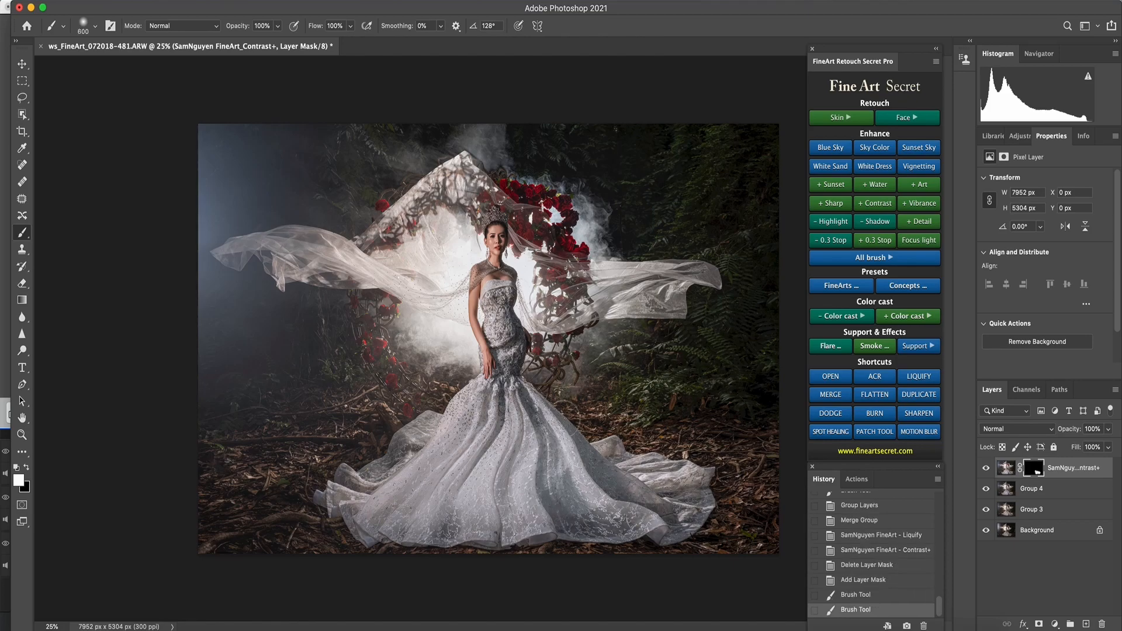
pyautogui.press('super+z')
pyautogui.moveTo(547, 409)
pyautogui.mouseDown()
pyautogui.moveTo(542, 462)
pyautogui.moveTo(562, 492)
pyautogui.mouseUp()
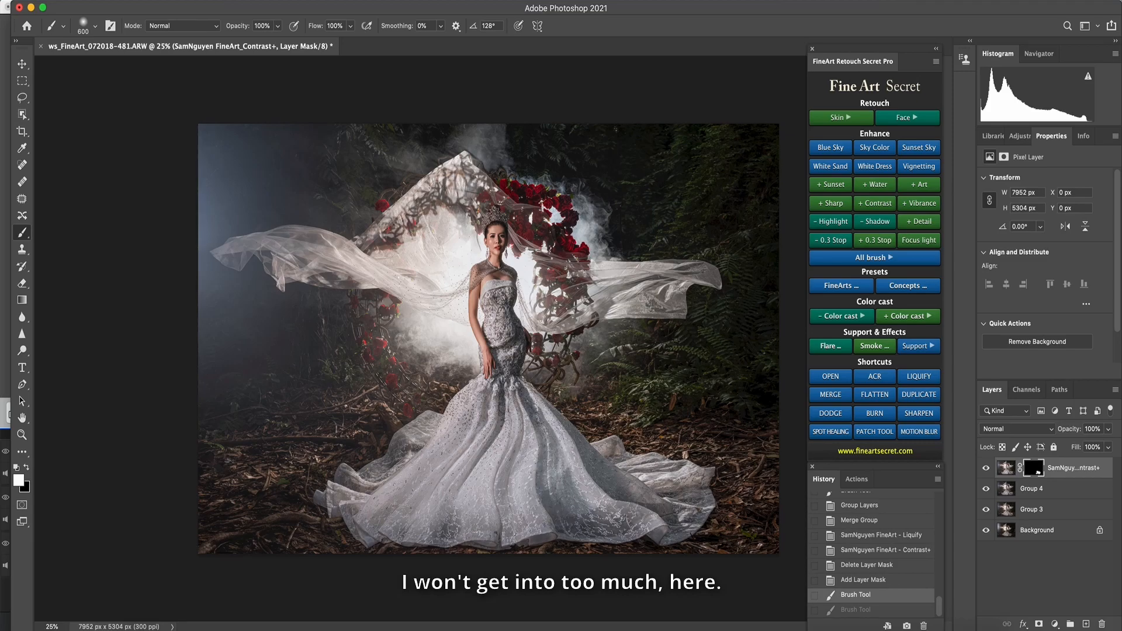
# Paint the contrast effect over the folds on the skirt's left side and along its lower center
pyautogui.moveTo(468, 427)
pyautogui.mouseDown()
pyautogui.moveTo(470, 409)
pyautogui.moveTo(446, 437)
pyautogui.mouseUp()
pyautogui.moveTo(438, 441); pyautogui.dragTo(371, 494)
pyautogui.moveTo(400, 447)
pyautogui.mouseDown()
pyautogui.moveTo(352, 496)
pyautogui.moveTo(456, 526)
pyautogui.mouseUp()
pyautogui.click(496, 526)
# Paint the contrast effect over the bodice and the area below the hips with a smaller brush
pyautogui.press('[')
pyautogui.press('[')
pyautogui.press('[')
pyautogui.moveTo(506, 297)
pyautogui.mouseDown()
pyautogui.moveTo(497, 329)
pyautogui.moveTo(509, 313)
pyautogui.mouseUp()
pyautogui.press(']')
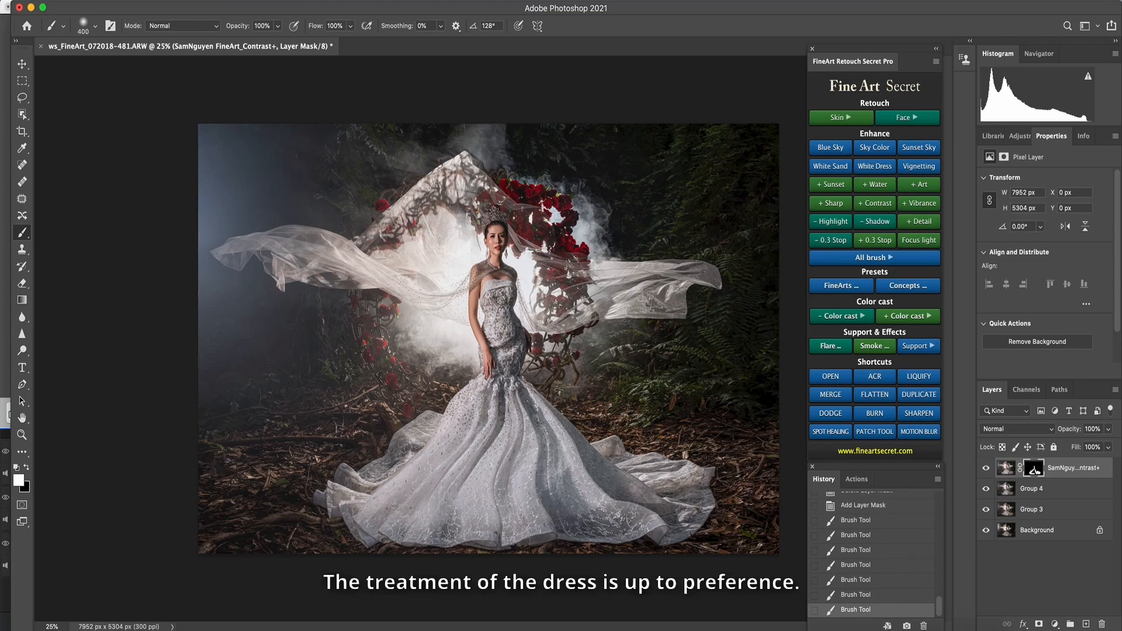
pyautogui.moveTo(512, 368); pyautogui.dragTo(519, 395)
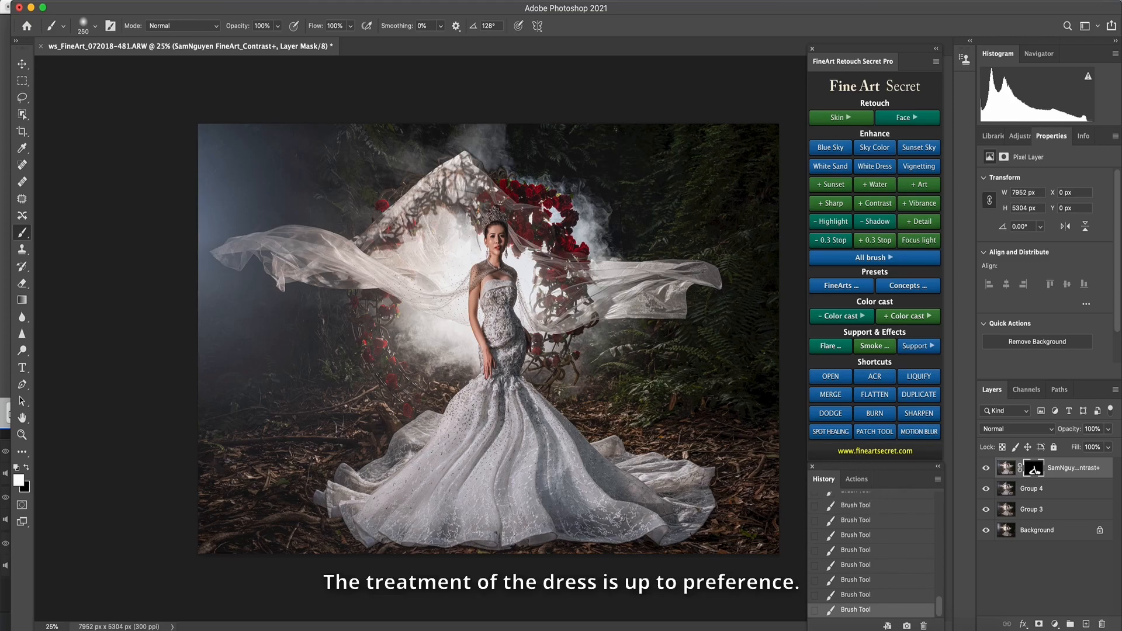
pyautogui.press(']')
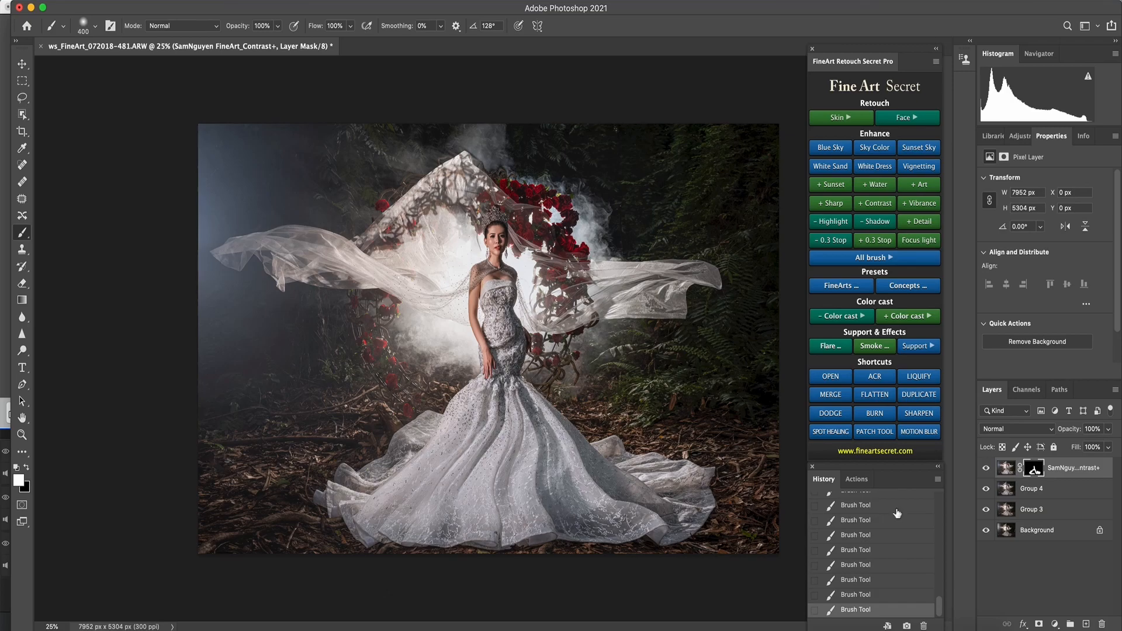
pyautogui.press(']')
pyautogui.press(']')
pyautogui.press(']')
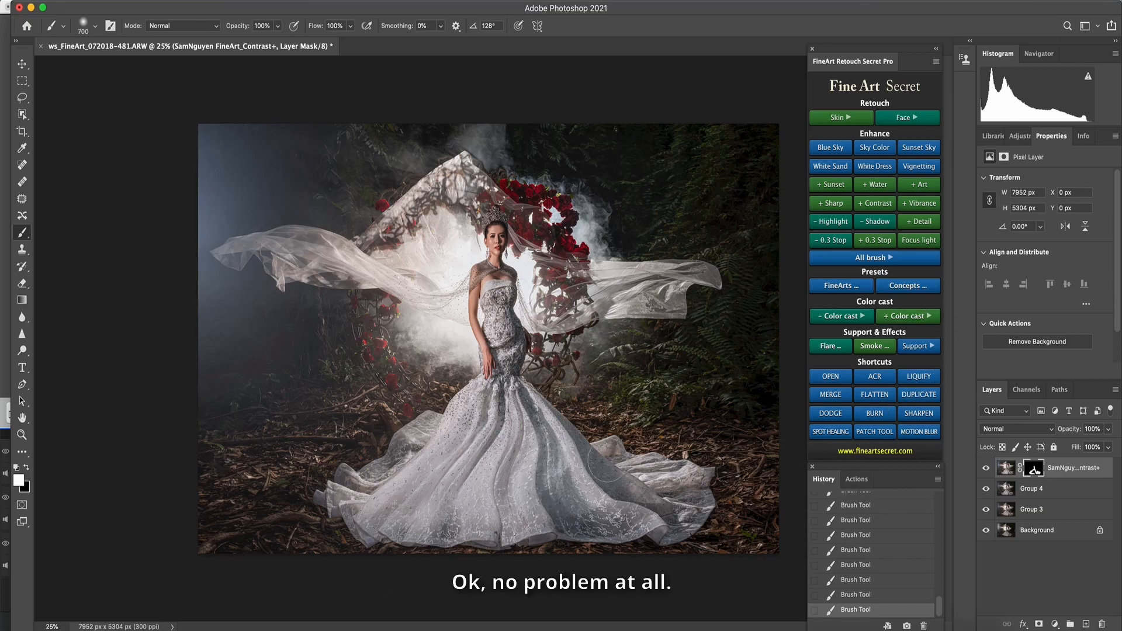
pyautogui.press('[')
pyautogui.press('[')
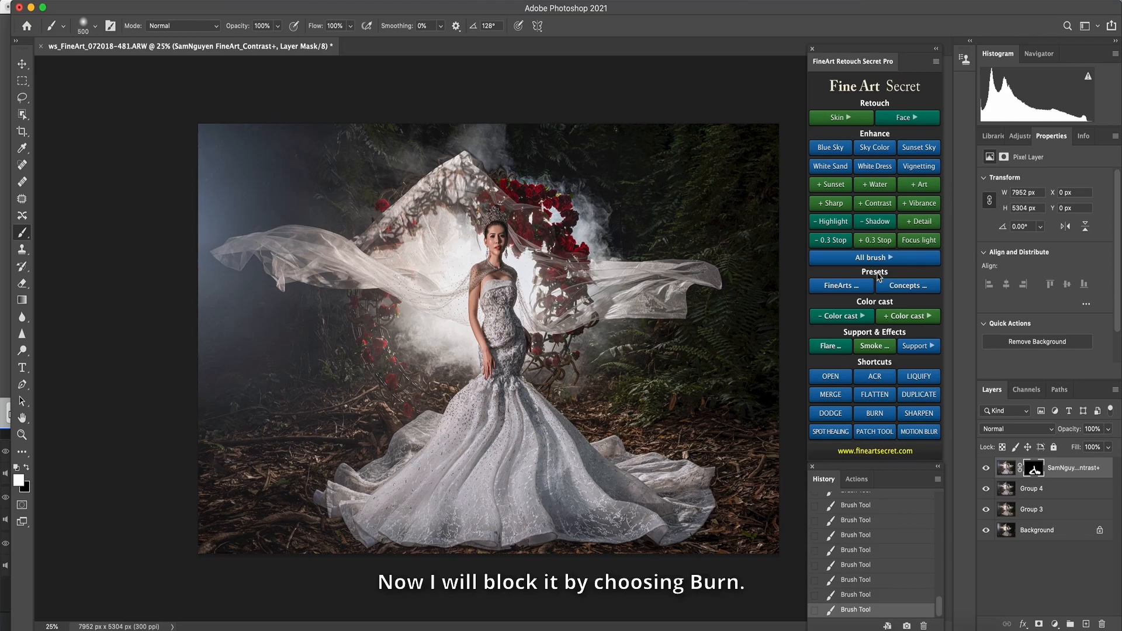
# Merge the visible image into a new layer and darken the skirt's shadow folds with the Burn tool at 10% midtone exposure
pyautogui.click(832, 396)
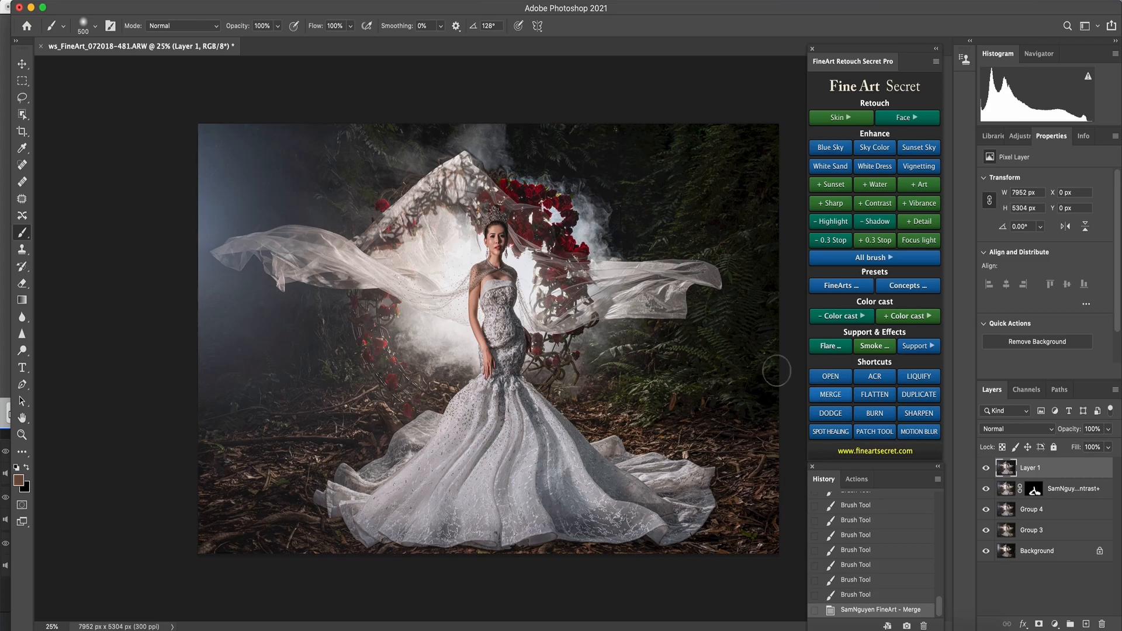
pyautogui.click(874, 413)
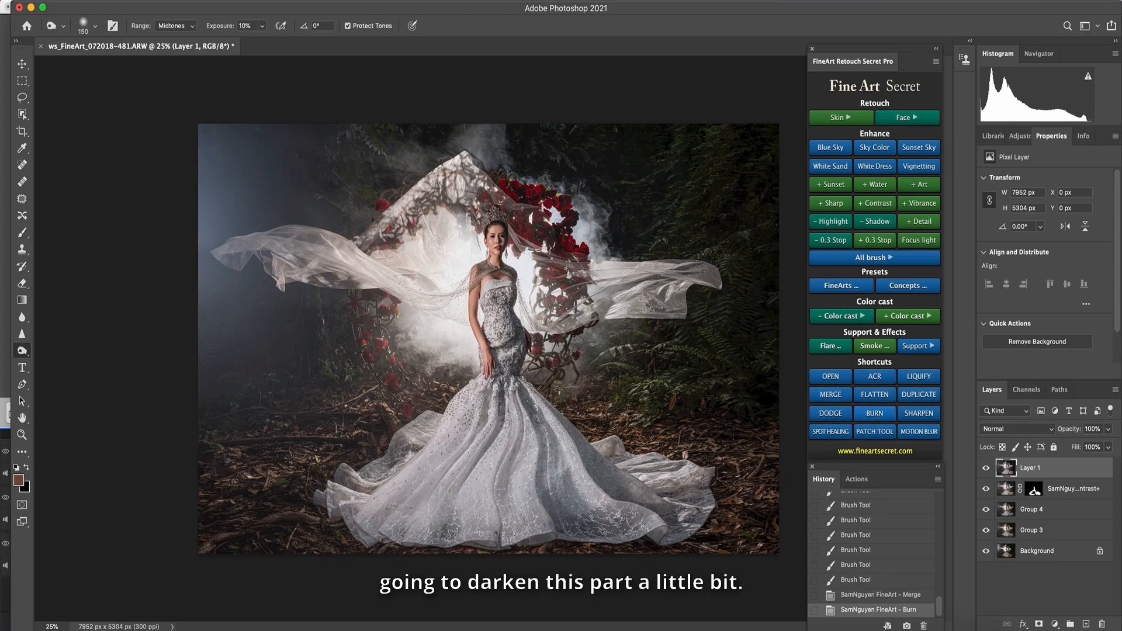
pyautogui.press(']')
pyautogui.click(493, 459)
pyautogui.moveTo(490, 459); pyautogui.dragTo(464, 547)
pyautogui.press(']')
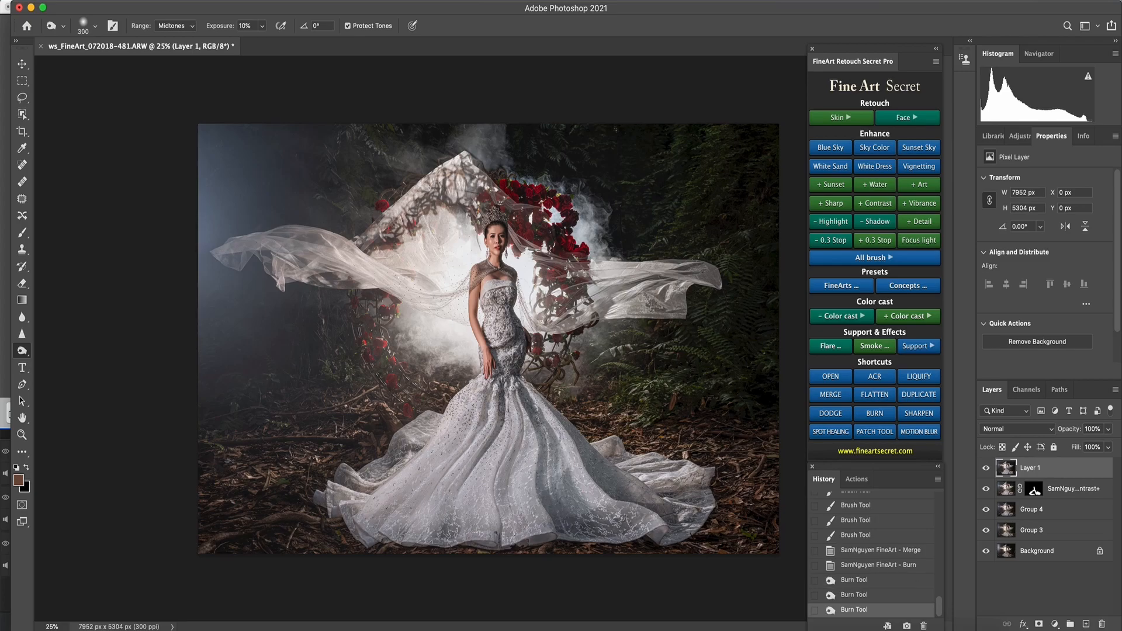
pyautogui.moveTo(567, 503); pyautogui.dragTo(601, 530)
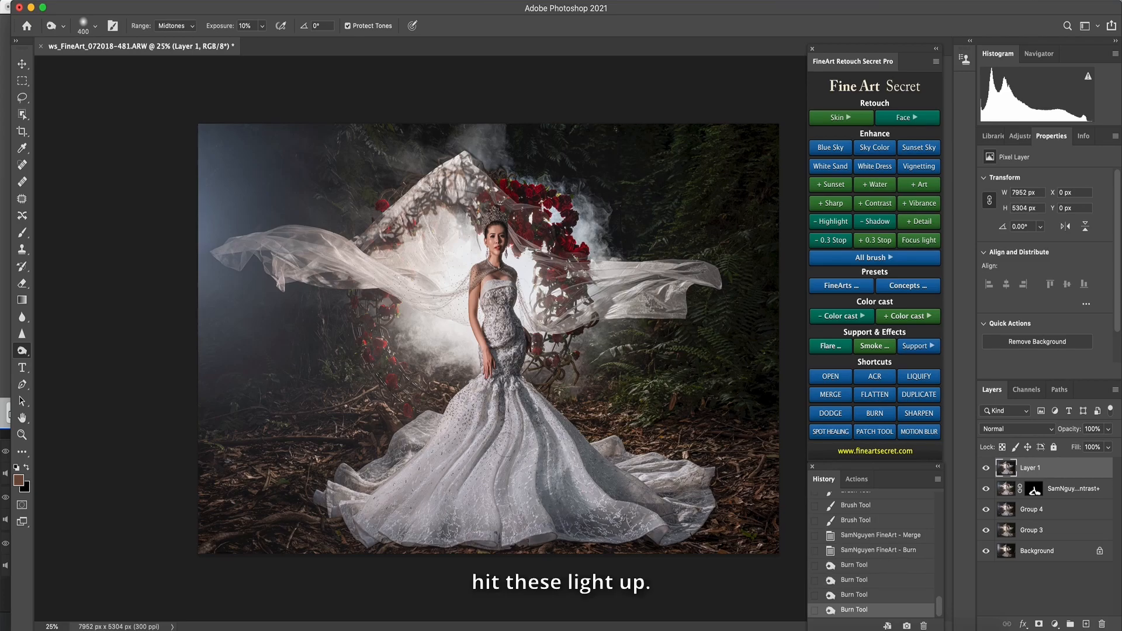
pyautogui.click(450, 445)
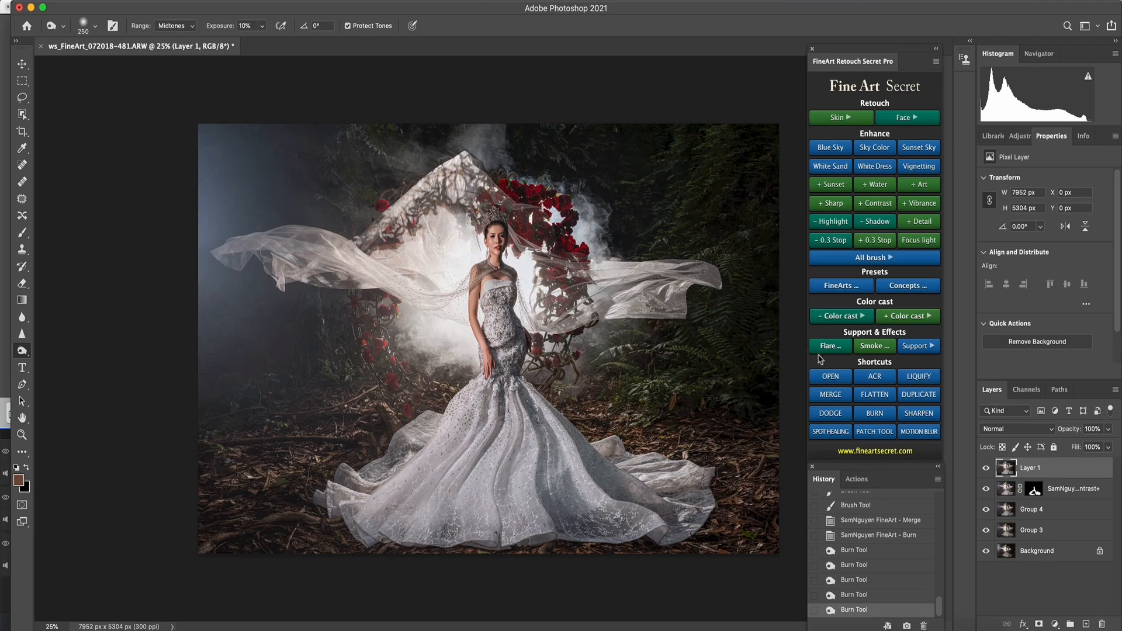
# Brighten the skirt's light folds with the Dodge tool at brush size 90 and 10% midtone exposure
pyautogui.click(829, 413)
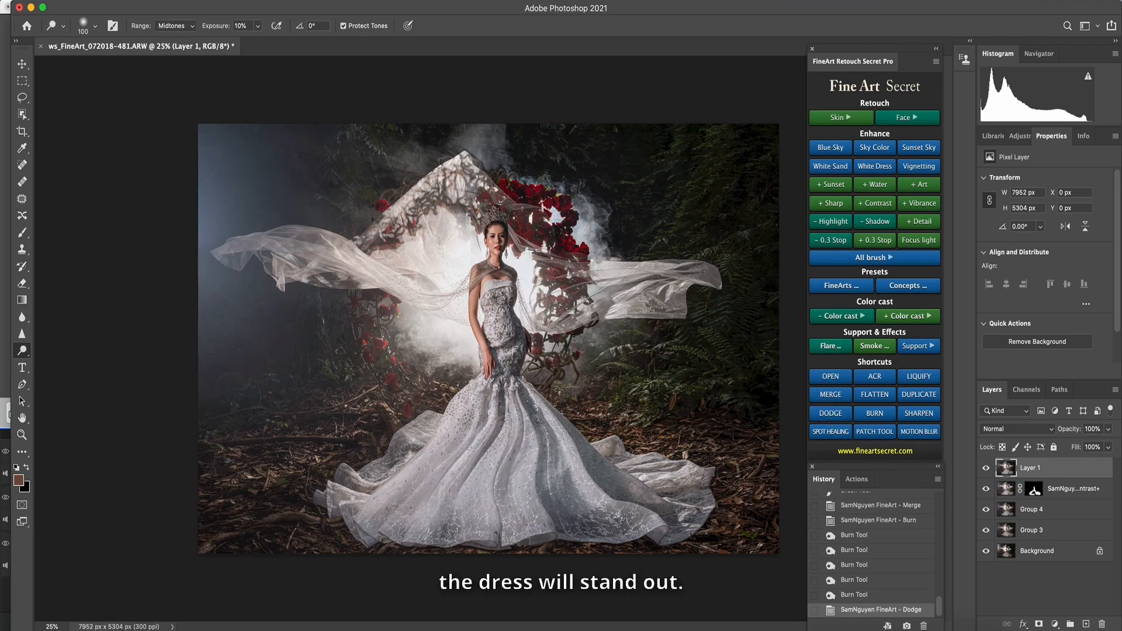
pyautogui.press('[')
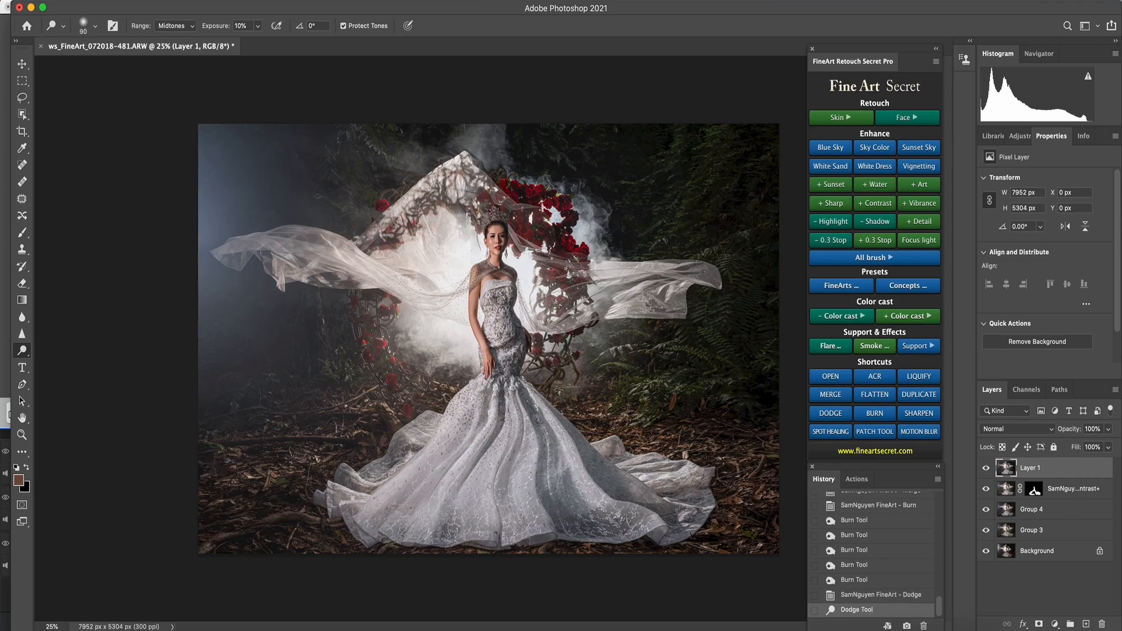
pyautogui.click(489, 485)
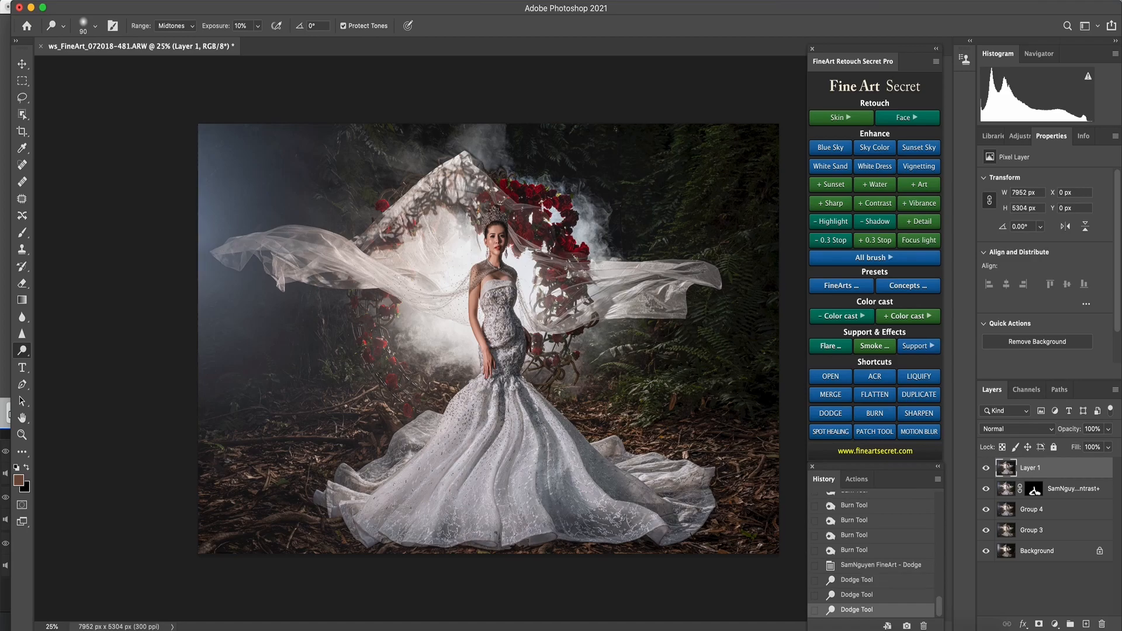
# Darken the shadow folds on the skirt's left side with the Burn tool
pyautogui.click(868, 417)
pyautogui.press('[')
pyautogui.click(394, 512)
pyautogui.moveTo(466, 447); pyautogui.dragTo(412, 515)
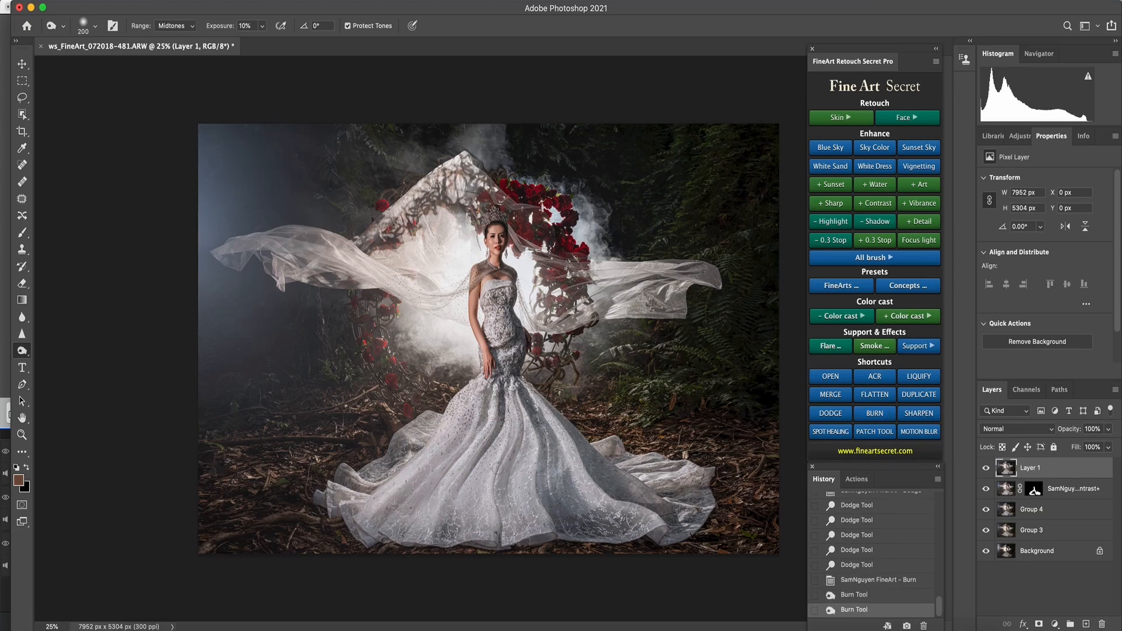
# Darken the skirt's lower and right folds with the Burn tool at brush size 300, and compare the layer on and off
pyautogui.click(464, 550)
pyautogui.moveTo(525, 447); pyautogui.dragTo(577, 522)
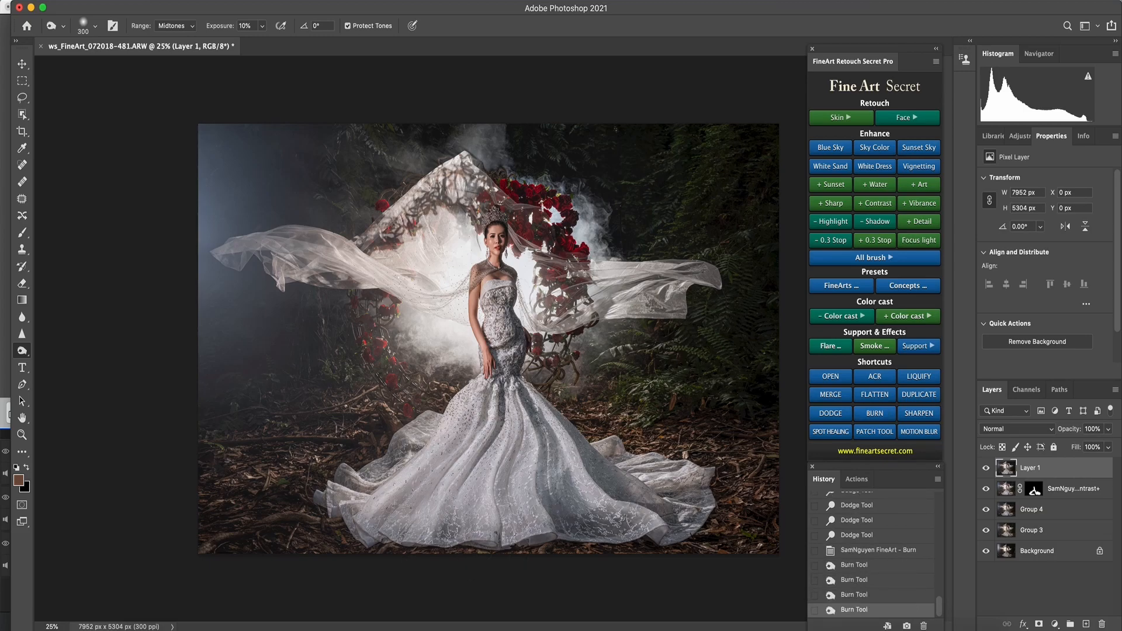
pyautogui.click(986, 469)
pyautogui.click(986, 469)
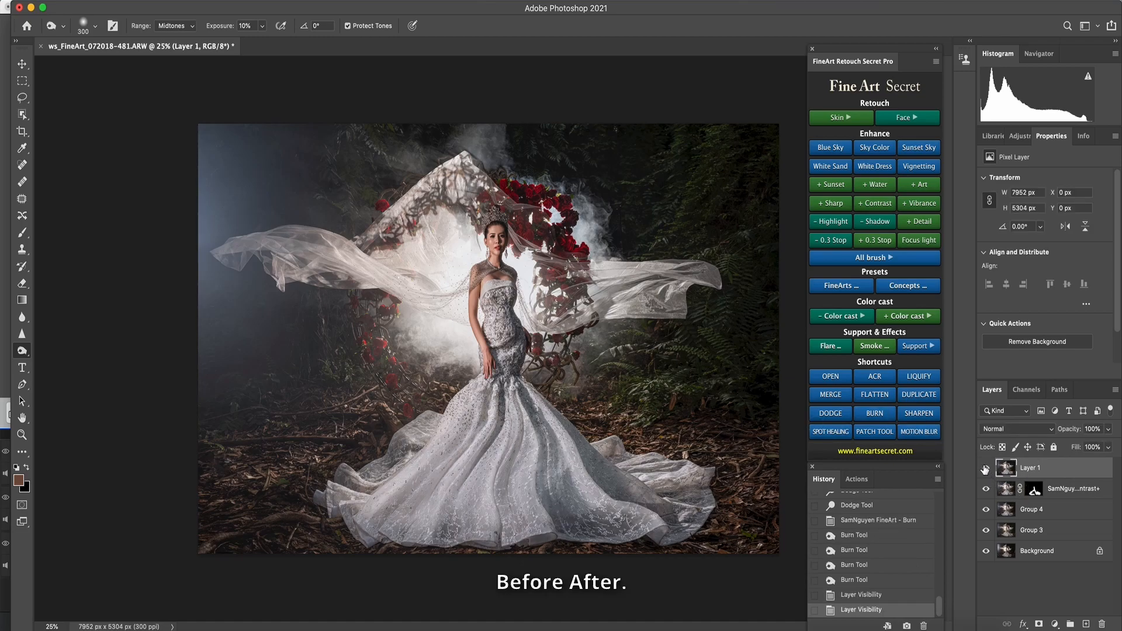
pyautogui.click(986, 471)
pyautogui.click(987, 469)
pyautogui.click(986, 469)
pyautogui.click(985, 469)
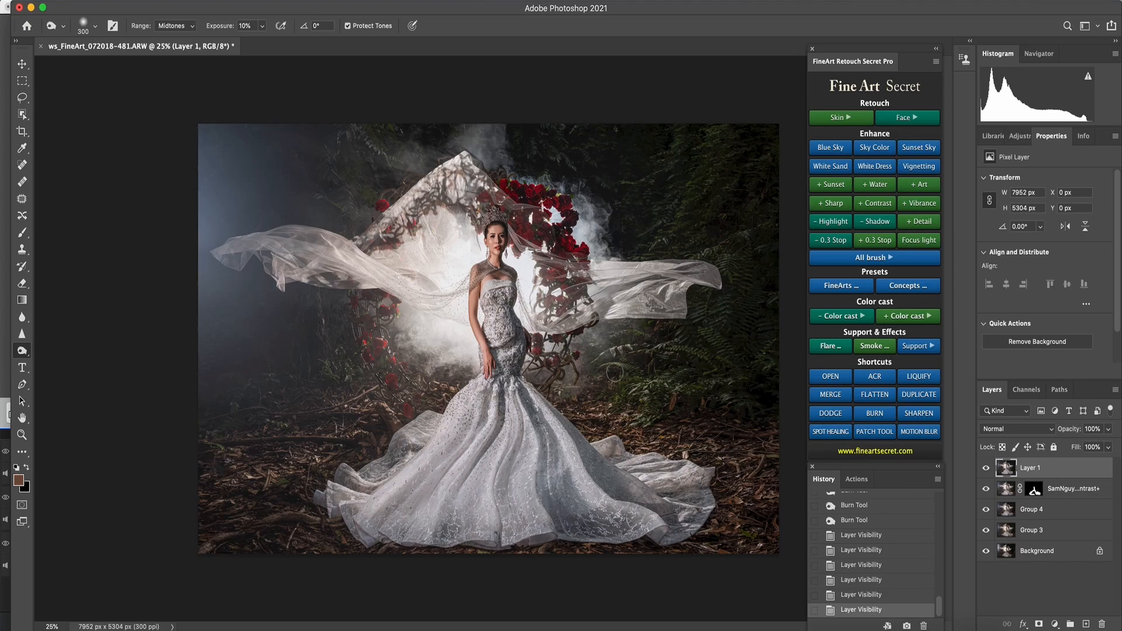
# Add the brush-on Sharp effect as a masked group above the dodged and burned layer
pyautogui.click(883, 258)
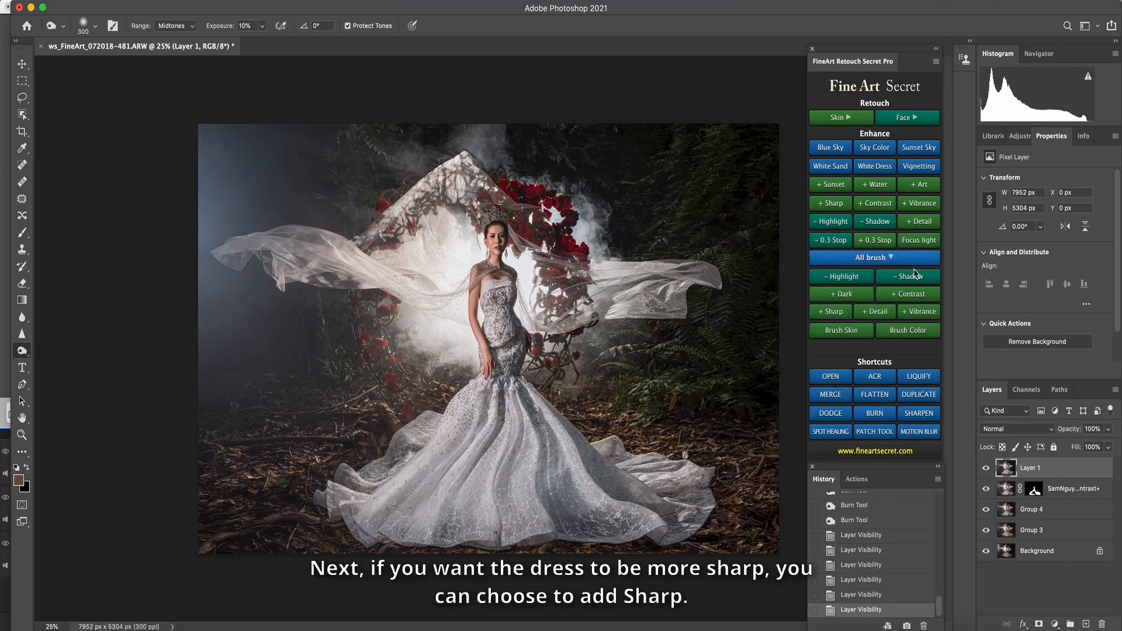
pyautogui.click(834, 311)
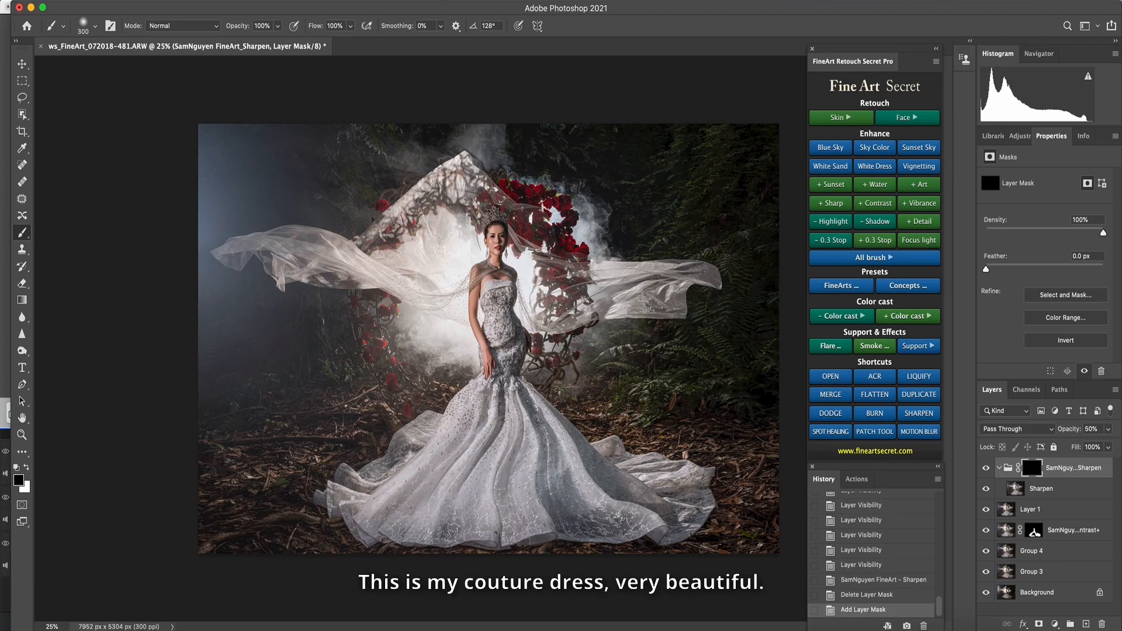
# Try to paint the sharpening over the bodice and skirt with black, varying the brush size between 300 and 800
pyautogui.click(503, 300)
pyautogui.press(']')
pyautogui.press(']')
pyautogui.click(494, 328)
pyautogui.click(497, 310)
pyautogui.press(']')
pyautogui.press(']')
pyautogui.press(']')
pyautogui.click(462, 435)
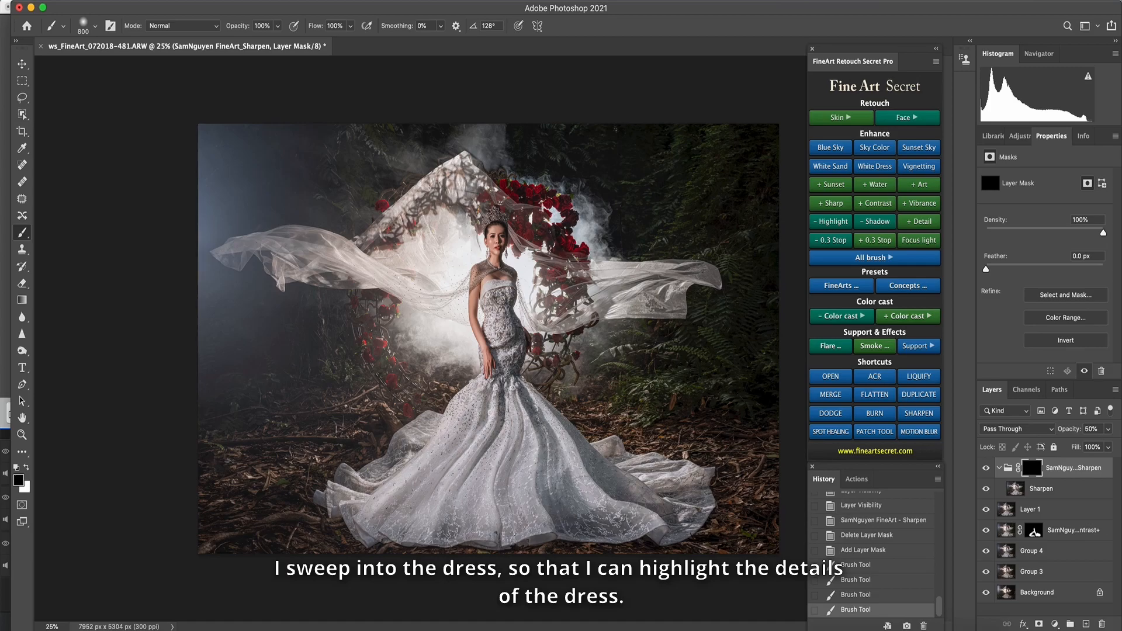
pyautogui.click(536, 454)
pyautogui.press('[')
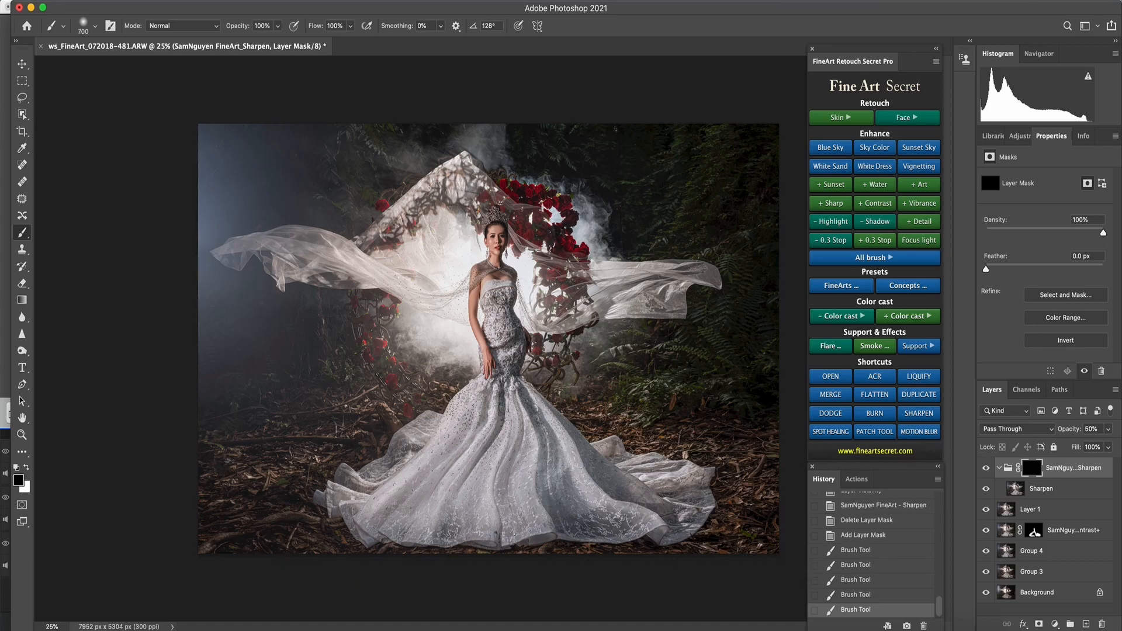
pyautogui.click(492, 346)
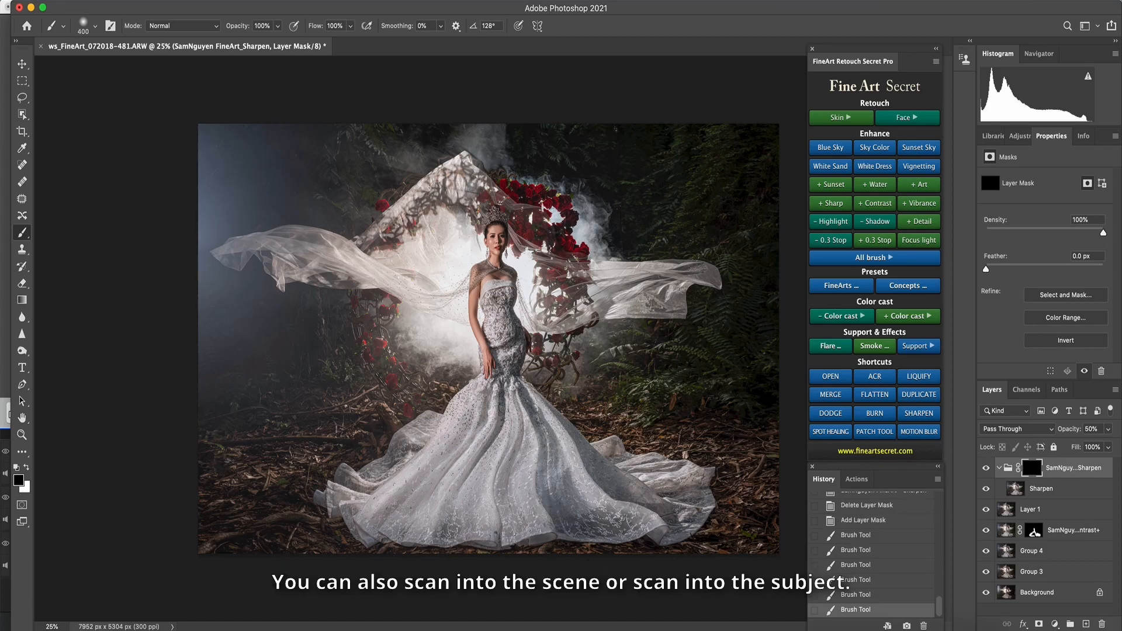
pyautogui.click(521, 256)
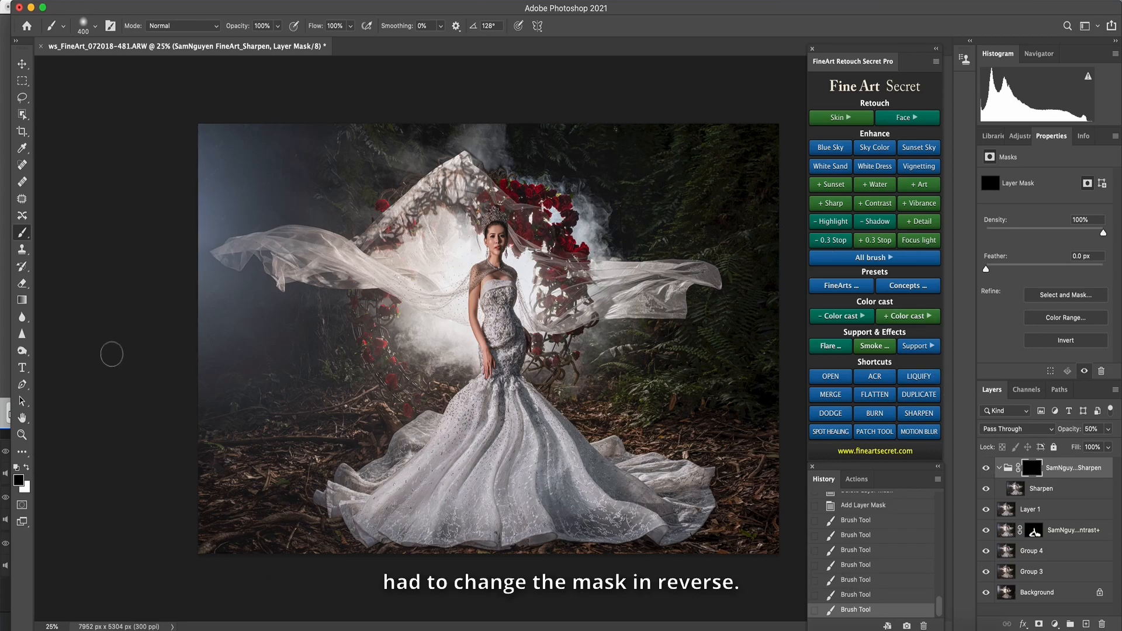
# Switch the foreground color to white, paint the sharpening over the bodice and skirt, and compare the effect on and off
pyautogui.press('x')
pyautogui.moveTo(502, 281); pyautogui.dragTo(507, 380)
pyautogui.press(']')
pyautogui.press(']')
pyautogui.press(']')
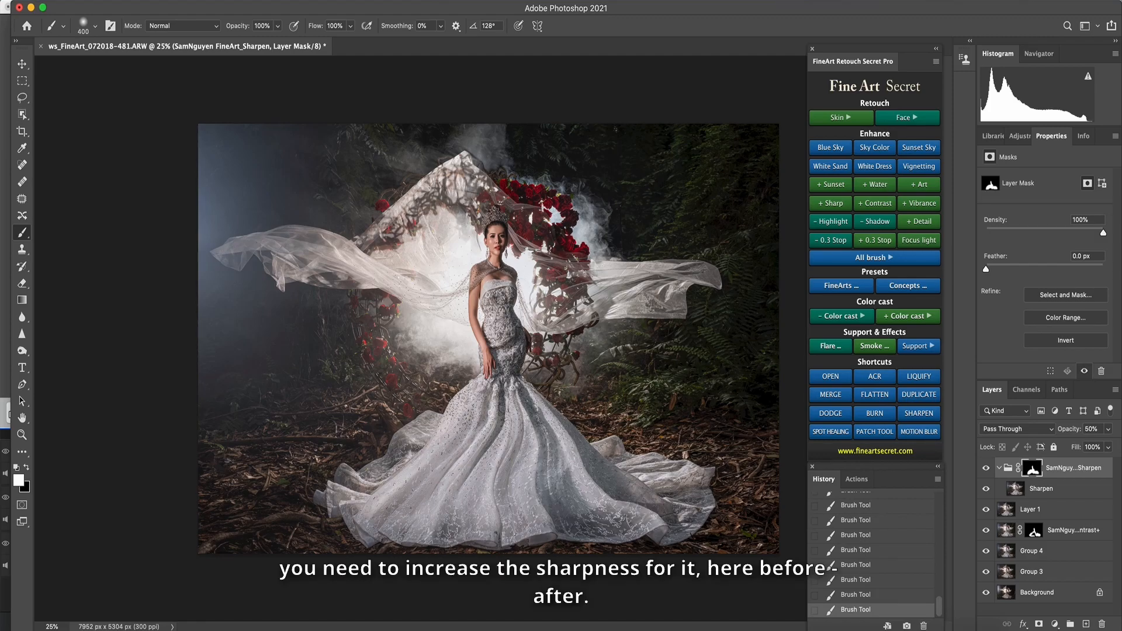
pyautogui.click(986, 468)
pyautogui.click(985, 468)
pyautogui.press('[')
pyautogui.click(524, 377)
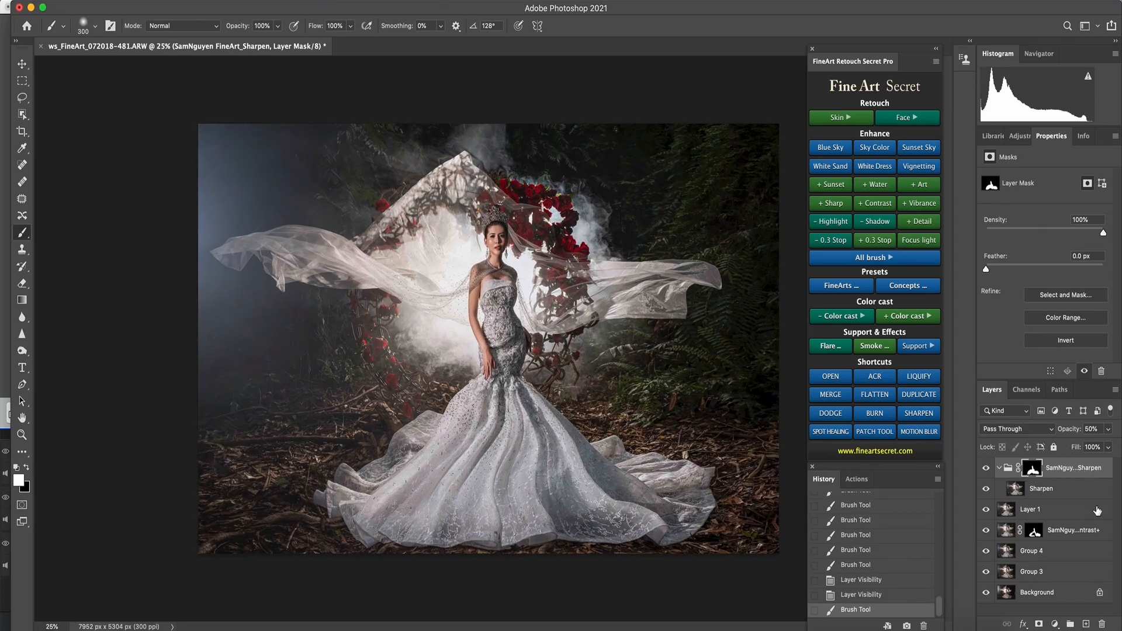
# Group the layers from the sharpening group down to Group 4, merge them into one layer, and compare before and after
pyautogui.keyDown('shift'); pyautogui.click(1054, 560); pyautogui.keyUp('shift')
pyautogui.press('super+g')
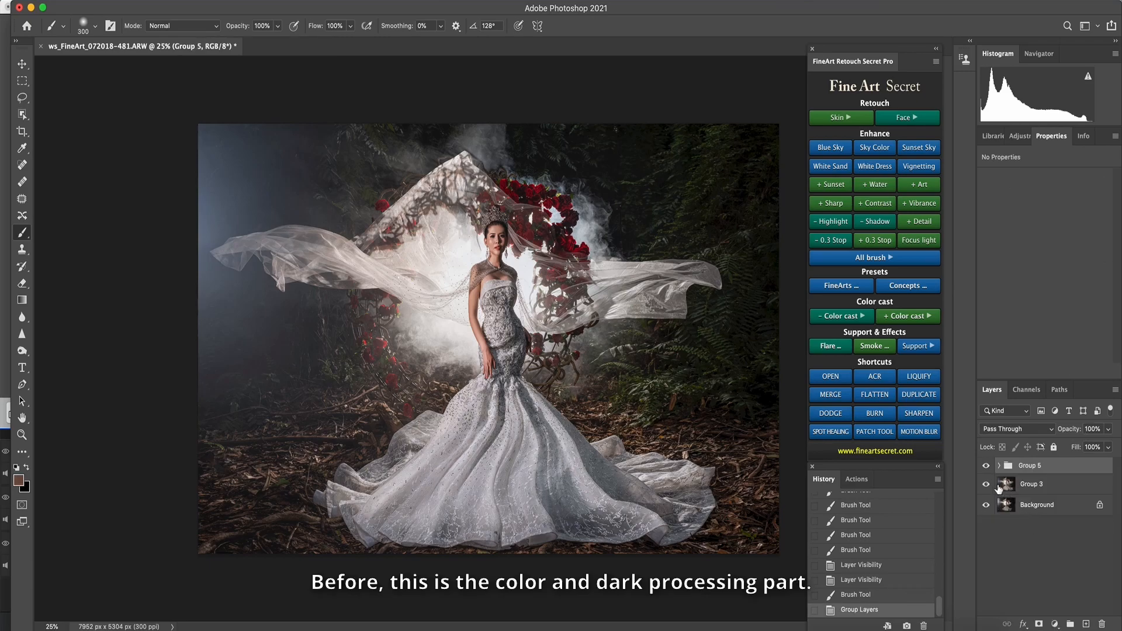
pyautogui.press('super+e')
pyautogui.click(986, 467)
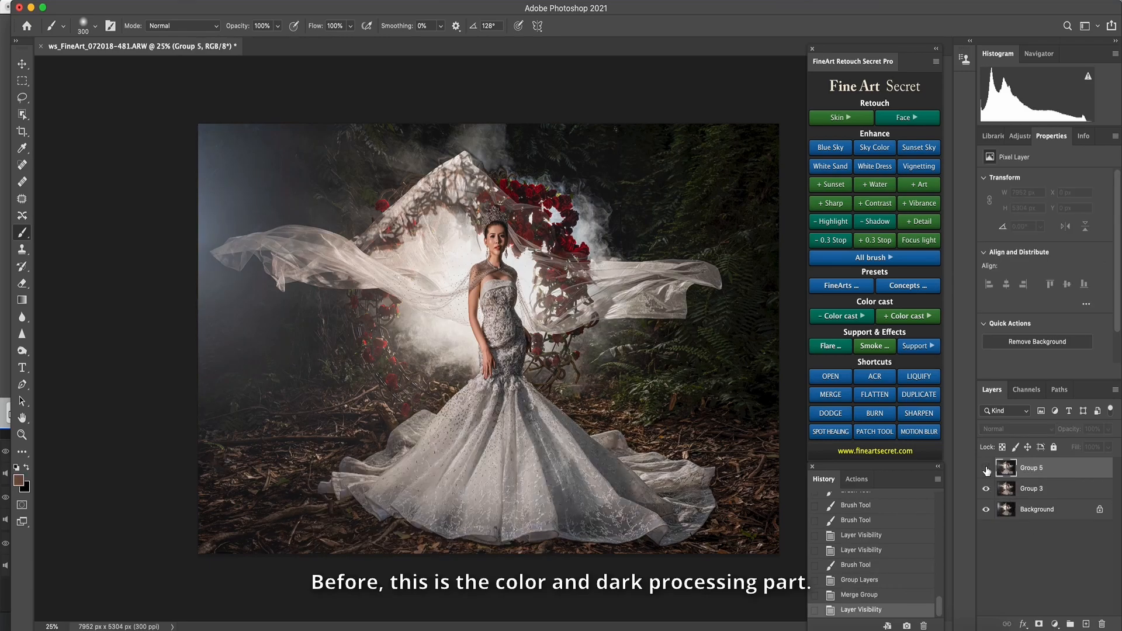
pyautogui.click(986, 468)
pyautogui.click(986, 467)
pyautogui.click(986, 467)
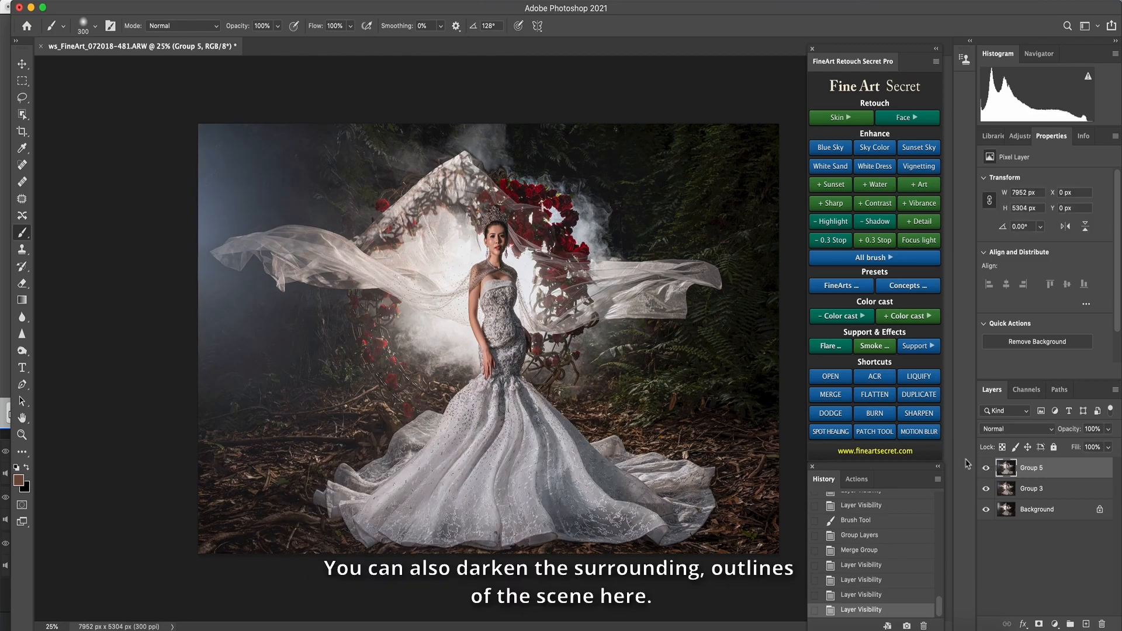
# Darken the forest floor and background around the dress with a large Burn brush, up to size 1200, at 10% midtone exposure
pyautogui.click(874, 413)
pyautogui.moveTo(727, 436)
pyautogui.mouseDown()
pyautogui.moveTo(751, 414)
pyautogui.moveTo(686, 430)
pyautogui.mouseUp()
pyautogui.press(']')
pyautogui.press(']')
pyautogui.press(']')
pyautogui.press(']')
pyautogui.press(']')
pyautogui.press(']')
pyautogui.press(']')
pyautogui.press(']')
pyautogui.press(']')
pyautogui.press(']')
pyautogui.press(']')
pyautogui.press('[')
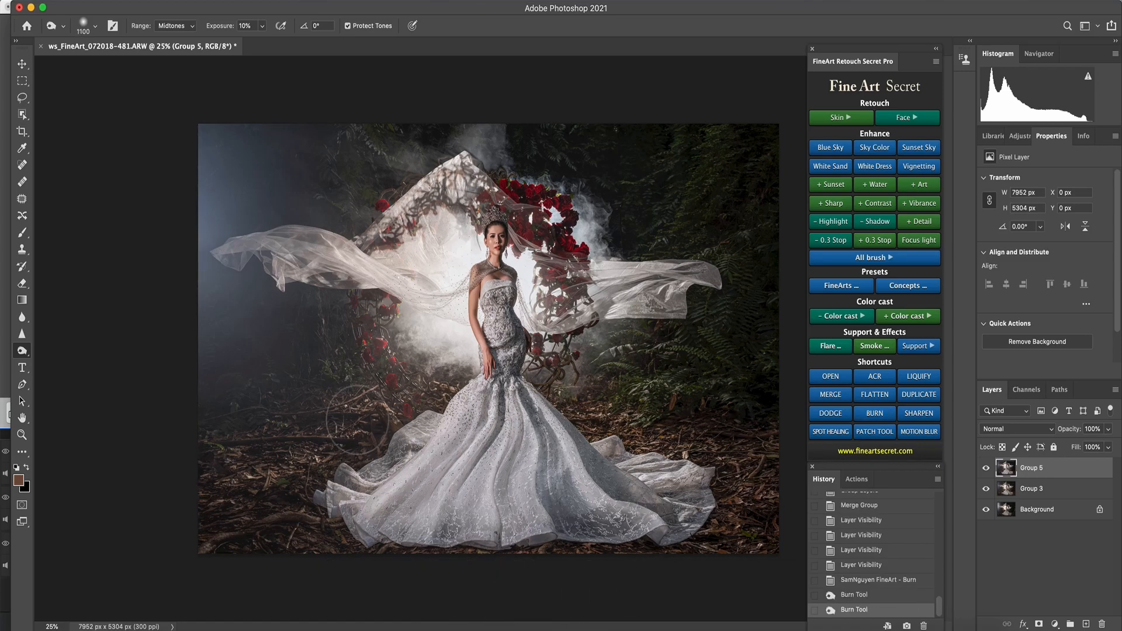
pyautogui.press('[')
pyautogui.moveTo(286, 521); pyautogui.dragTo(232, 536)
pyautogui.press('[')
pyautogui.moveTo(351, 412)
pyautogui.mouseDown()
pyautogui.moveTo(338, 444)
pyautogui.moveTo(396, 409)
pyautogui.moveTo(304, 511)
pyautogui.moveTo(407, 571)
pyautogui.mouseUp()
pyautogui.moveTo(637, 410)
pyautogui.mouseDown()
pyautogui.moveTo(769, 472)
pyautogui.moveTo(714, 568)
pyautogui.moveTo(532, 573)
pyautogui.moveTo(727, 524)
pyautogui.moveTo(660, 355)
pyautogui.moveTo(663, 375)
pyautogui.moveTo(706, 348)
pyautogui.moveTo(670, 387)
pyautogui.mouseUp()
pyautogui.press('[')
pyautogui.press(']')
pyautogui.press(']')
pyautogui.press(']')
pyautogui.press(']')
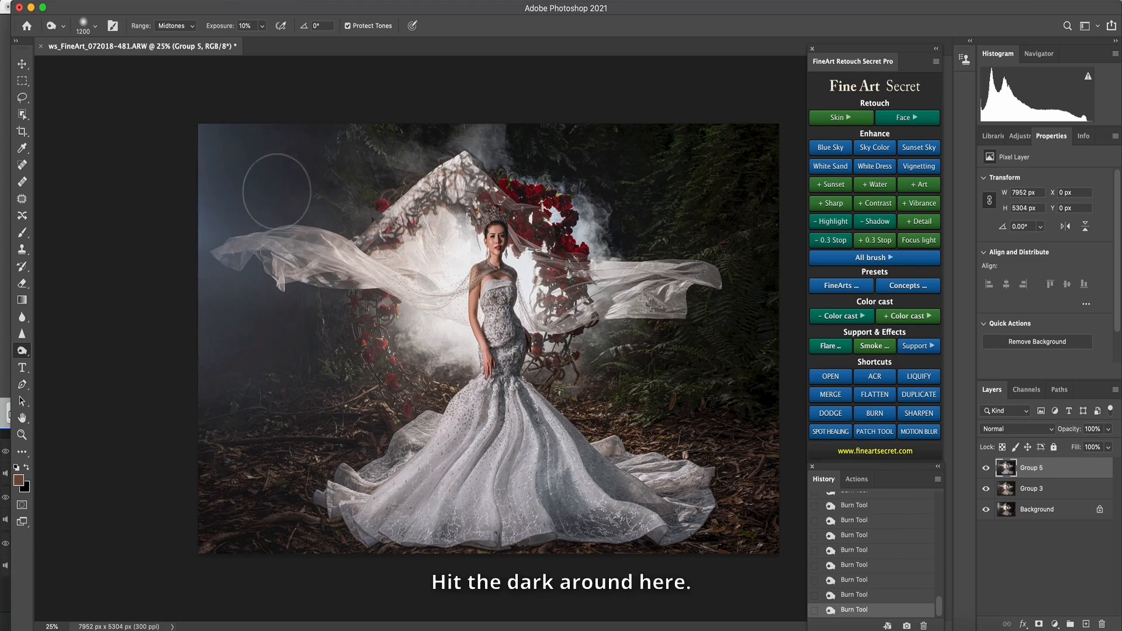
# Group the two retouched layers above the Background and compare the whole retouch with the original photo
pyautogui.keyDown('shift'); pyautogui.click(1049, 491); pyautogui.keyUp('shift')
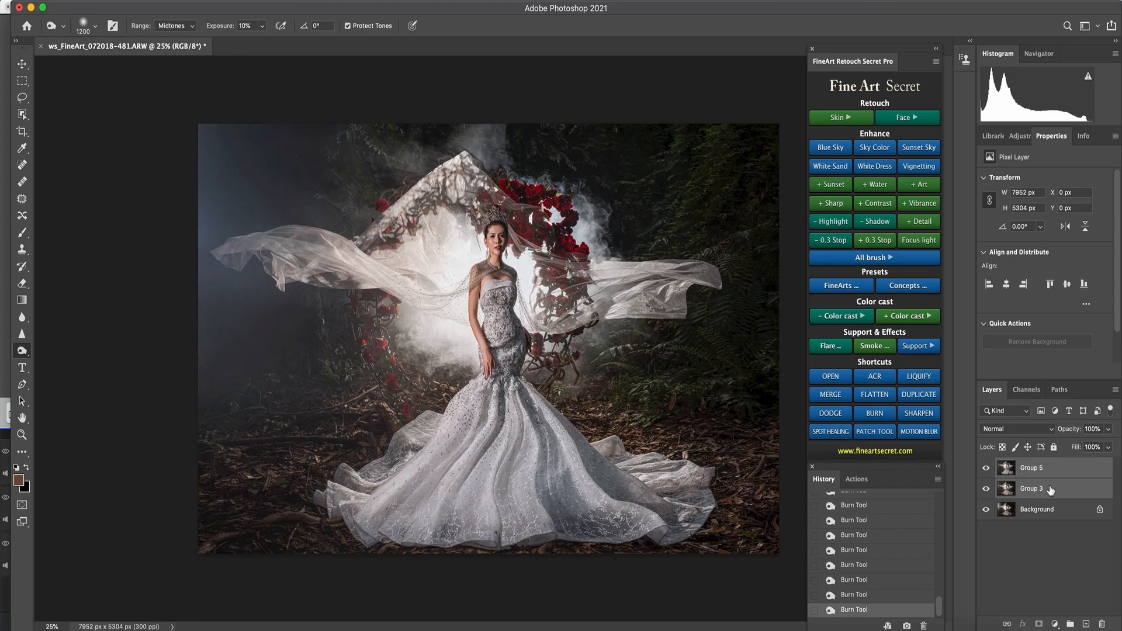
pyautogui.press('super+g')
pyautogui.click(985, 465)
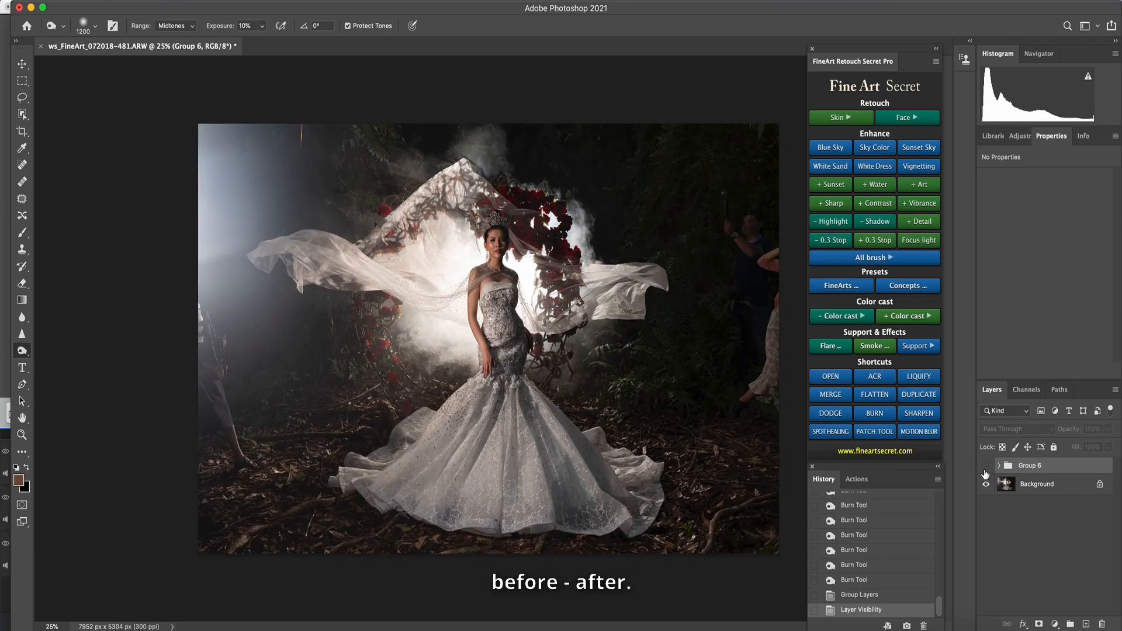
pyautogui.click(986, 466)
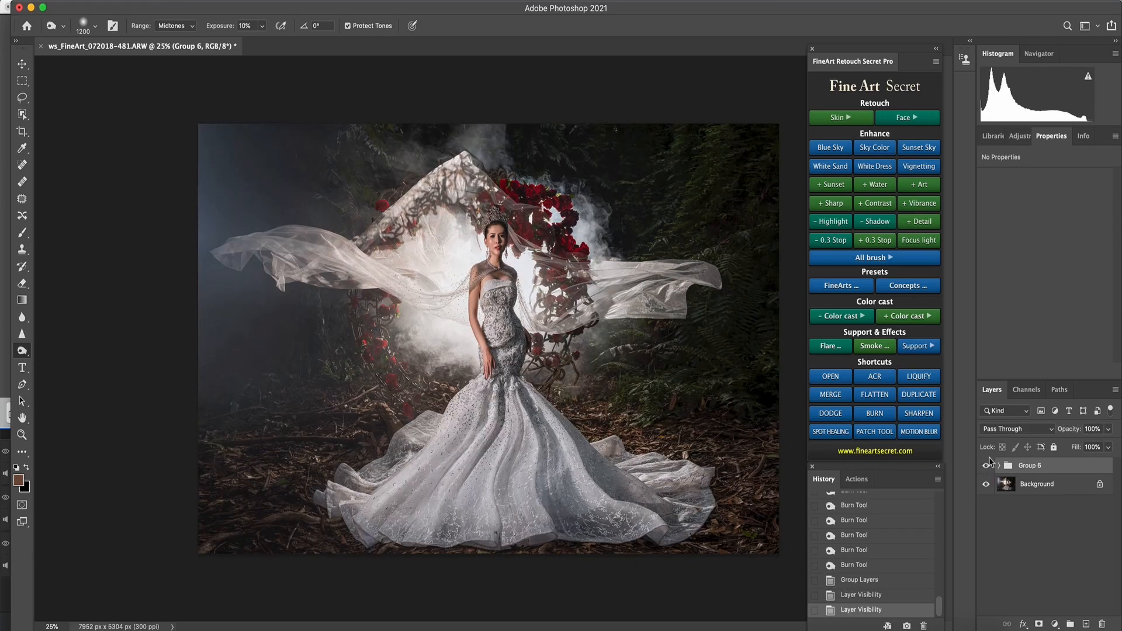